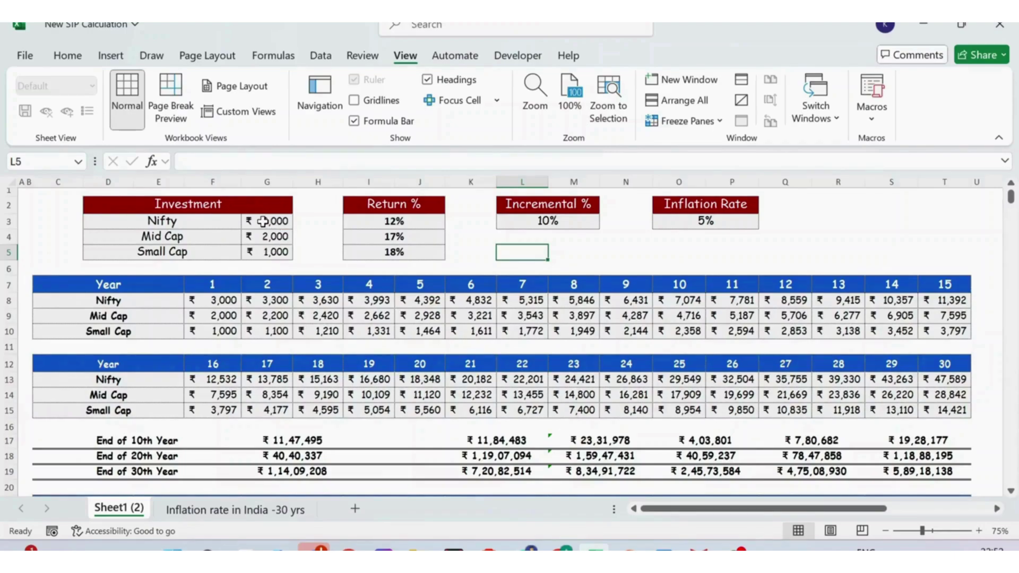
- Set the Nifty investment to 4000 and the Mid Cap investment to 1000
{"action": "left_click", "coordinate": [263, 222]}
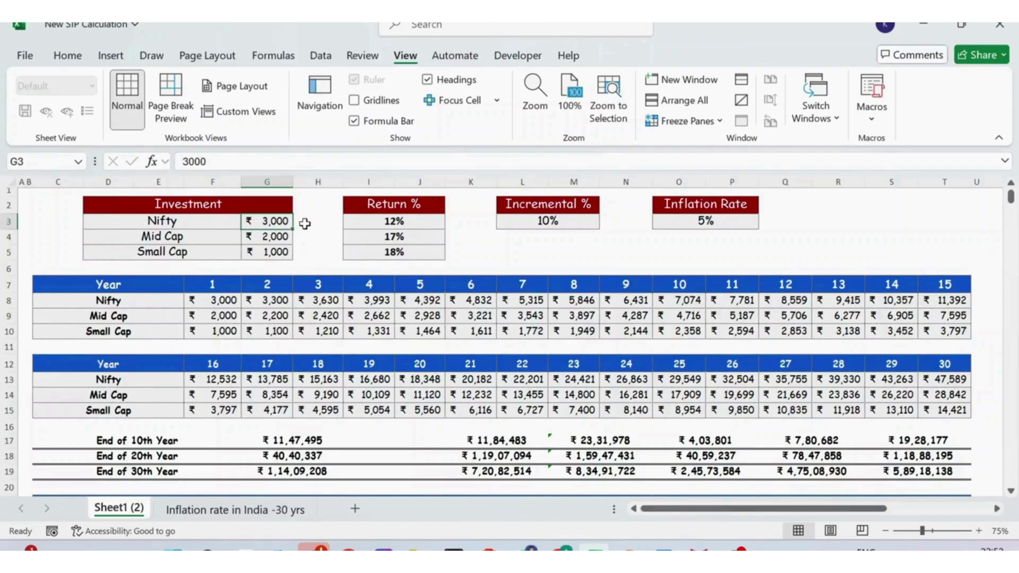
{"action": "type", "text": "4000"}
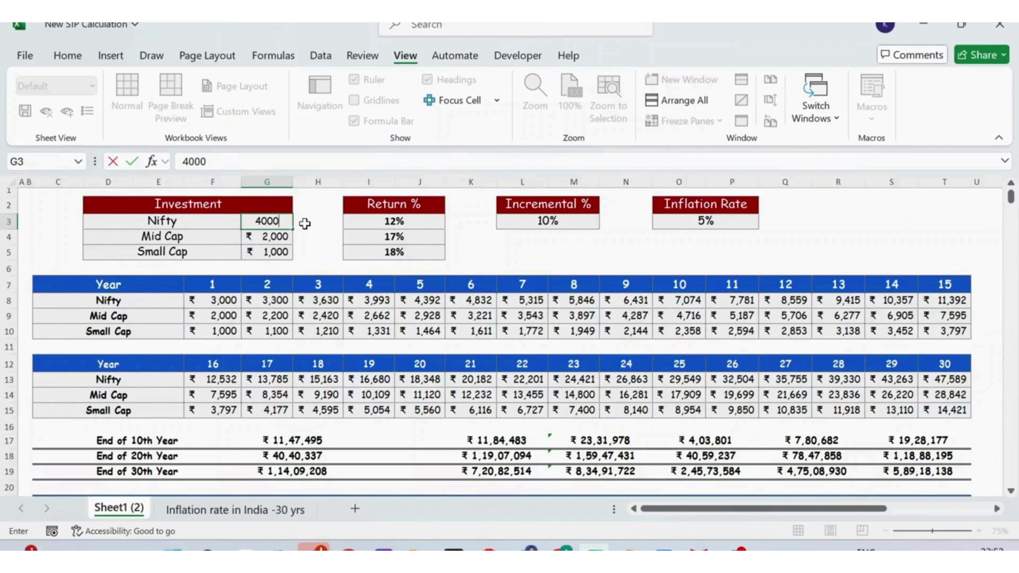
{"action": "key", "text": "Return"}
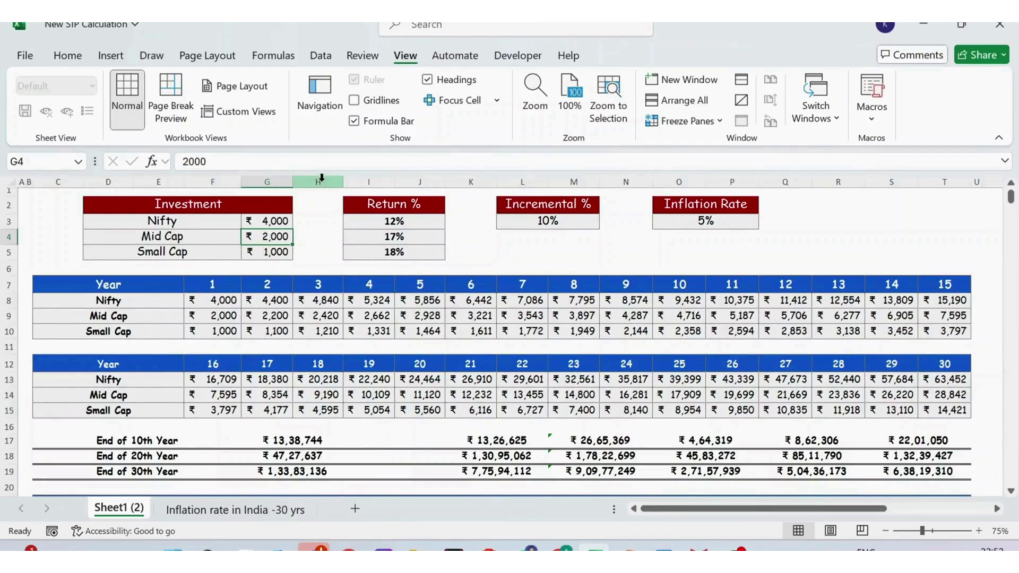
{"action": "type", "text": "10"}
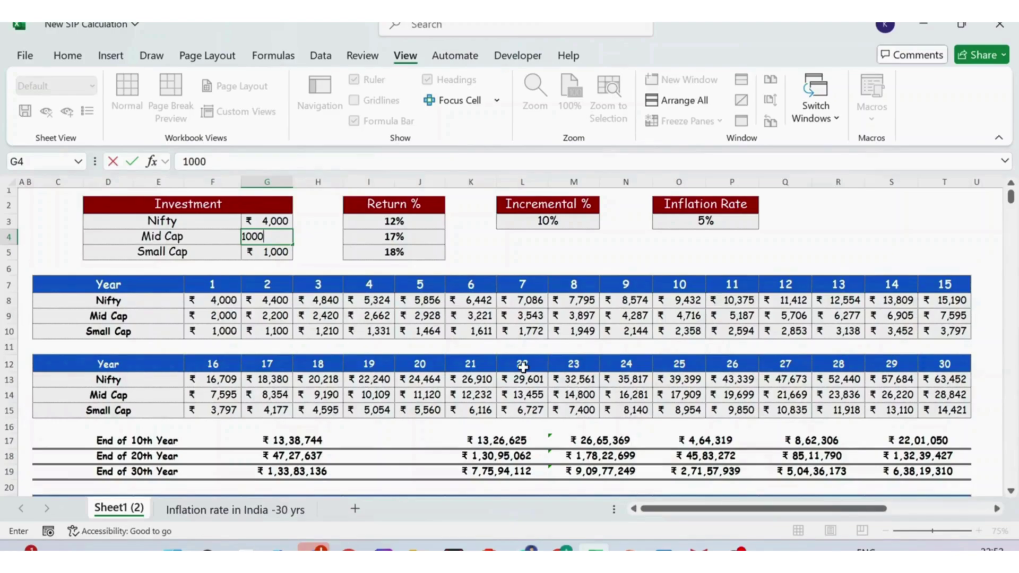
{"action": "key", "text": "Return"}
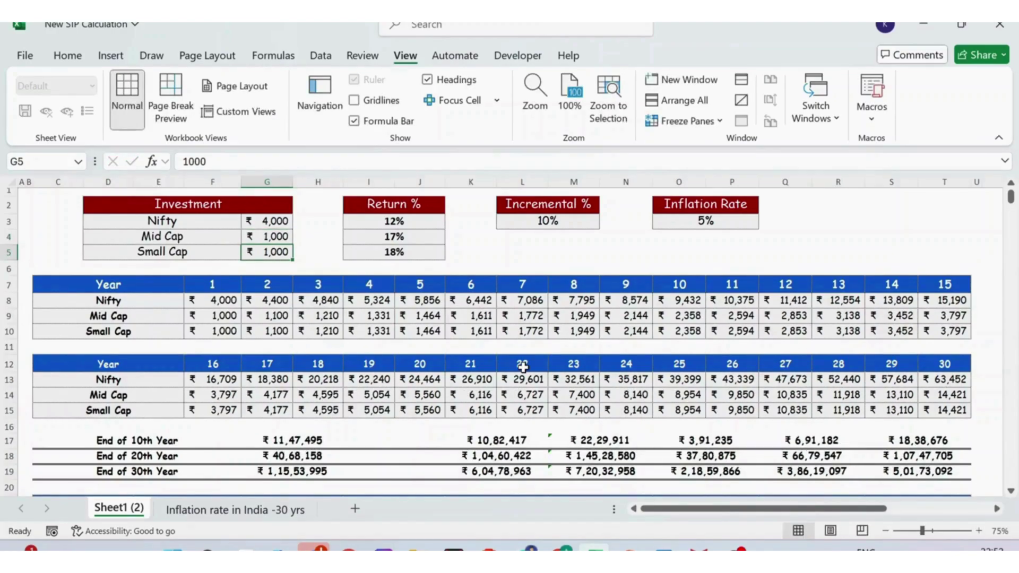
- Set the Nifty return to 15% and the incremental percentage to 5%
{"action": "left_click", "coordinate": [407, 218]}
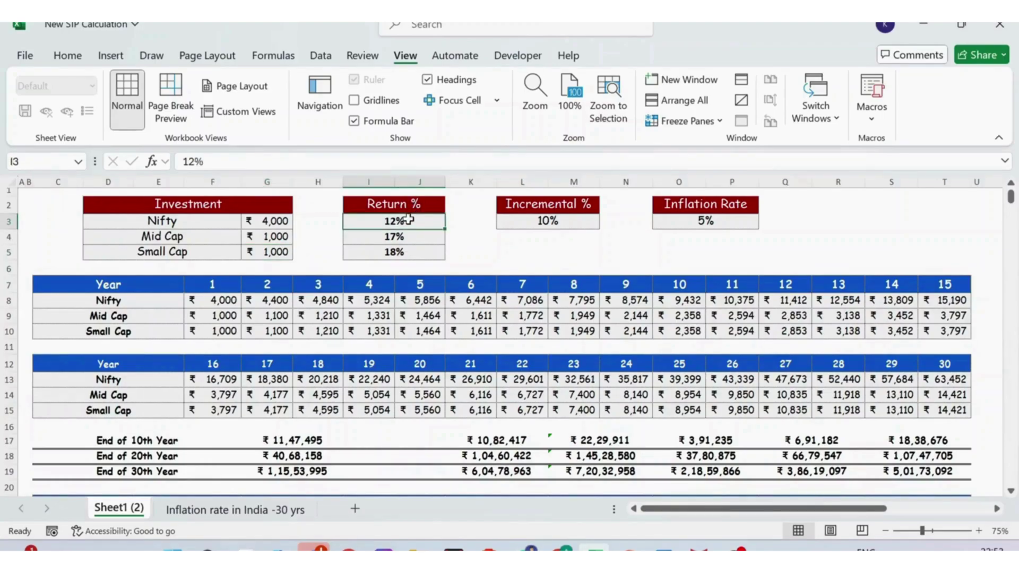
{"action": "type", "text": "15"}
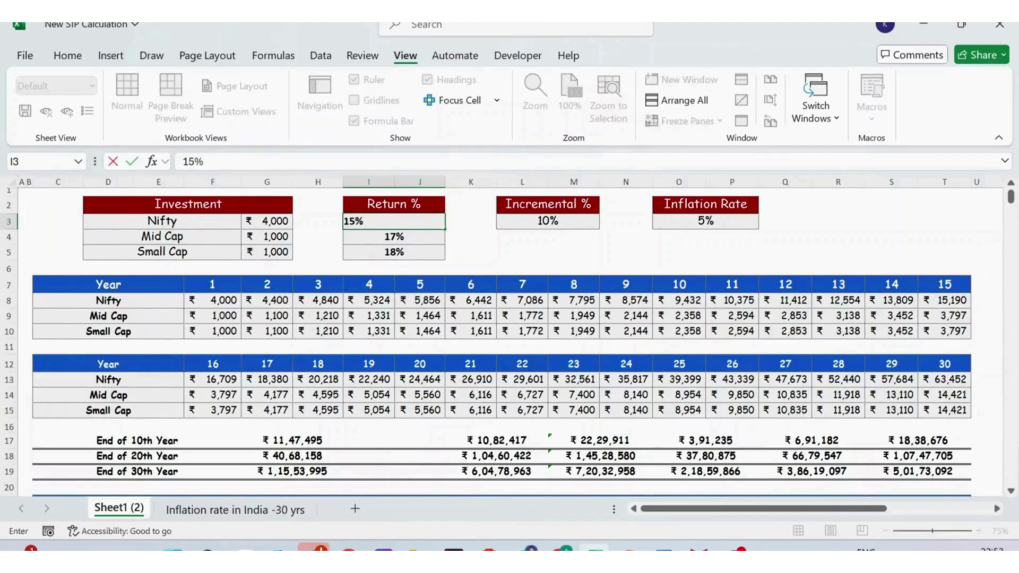
{"action": "key", "text": "Return"}
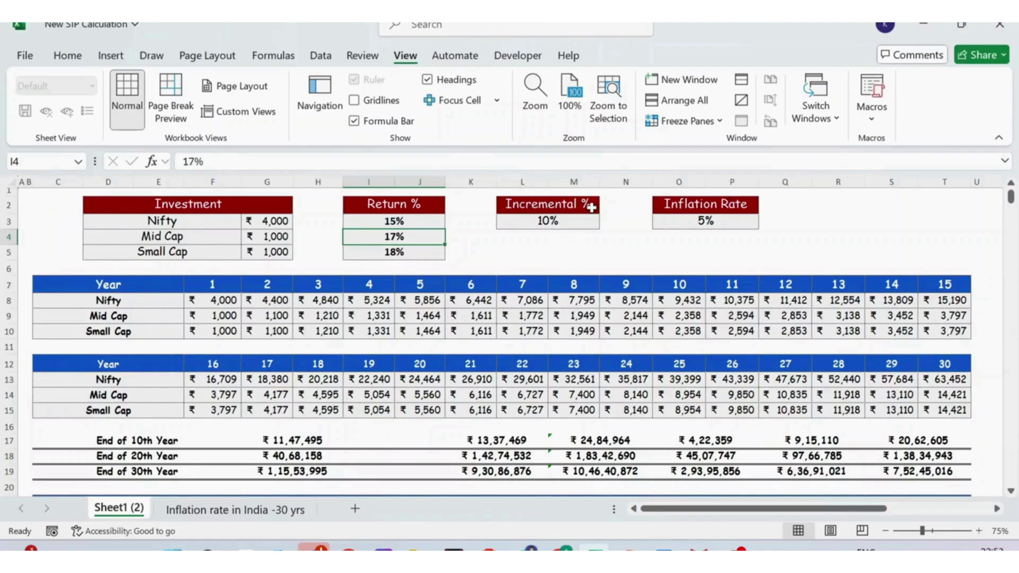
{"action": "left_click", "coordinate": [554, 220]}
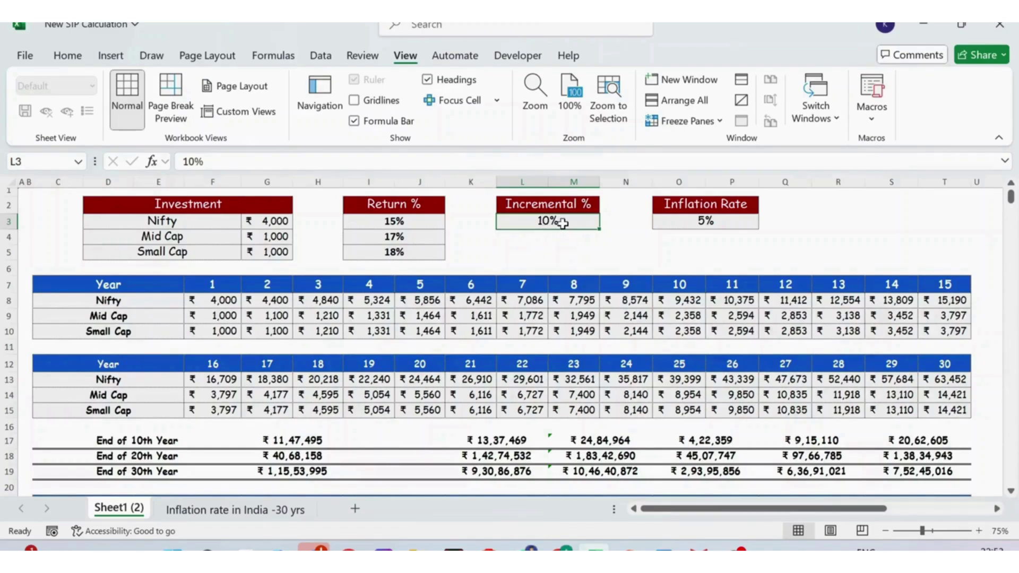
{"action": "type", "text": "5"}
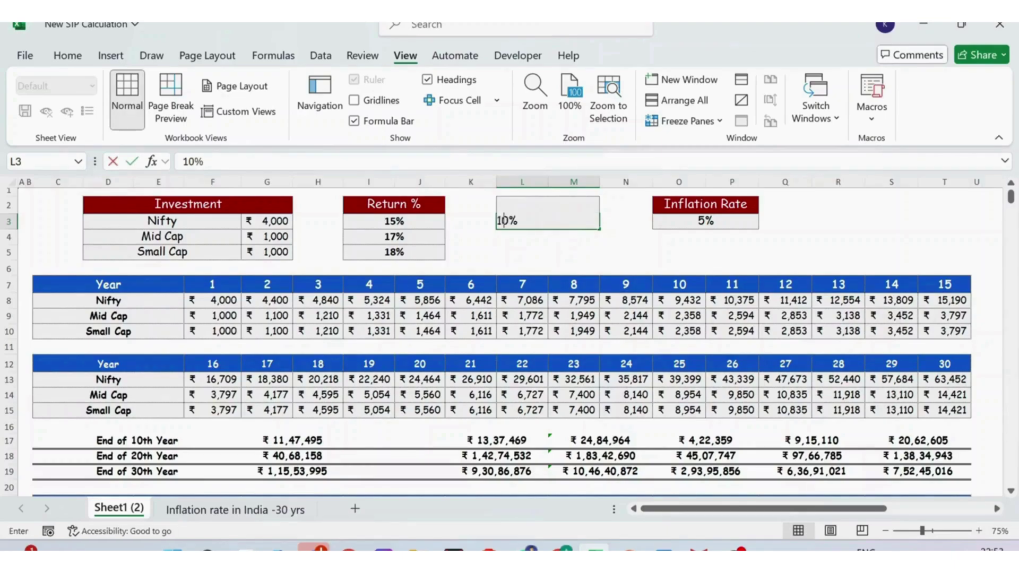
{"action": "key", "text": "Return"}
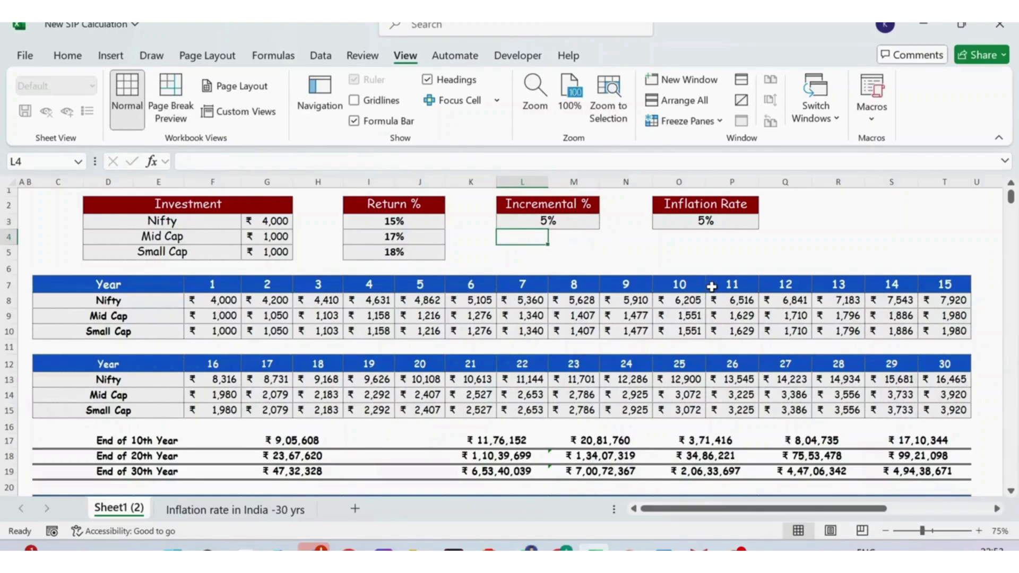
- Set the inflation rate to 6.5%
{"action": "left_click", "coordinate": [687, 208]}
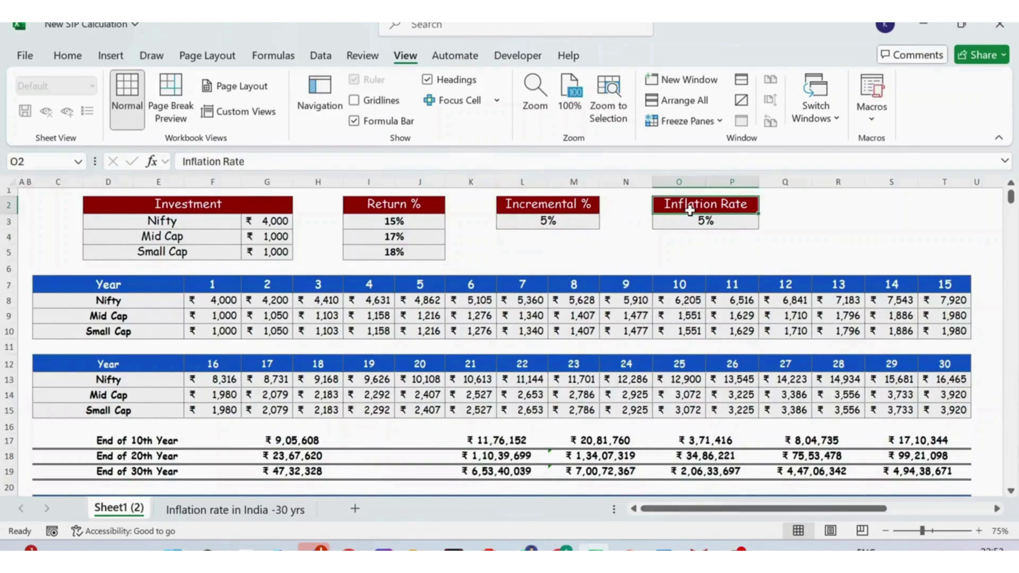
{"action": "left_click", "coordinate": [704, 217]}
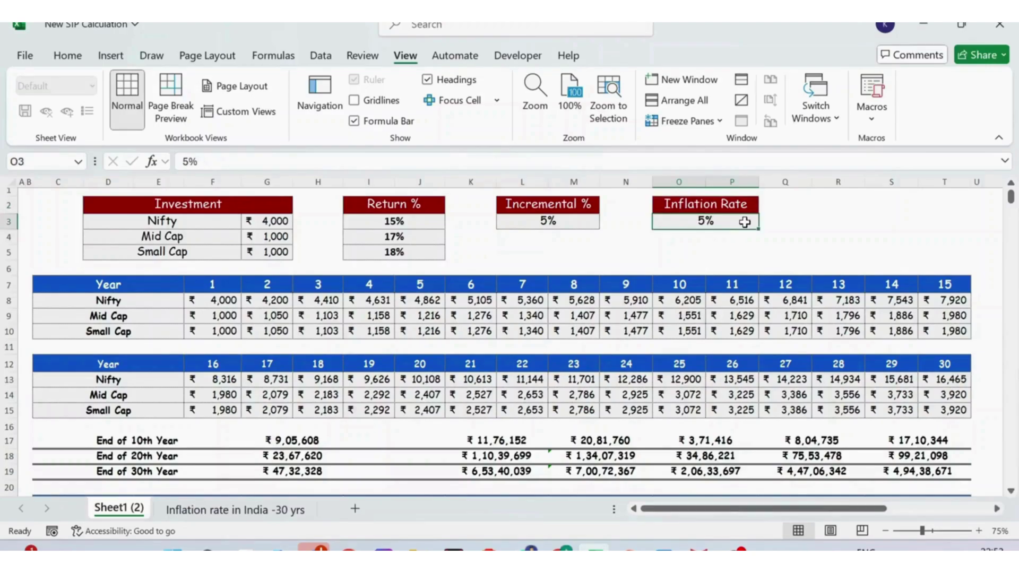
{"action": "type", "text": "6.5"}
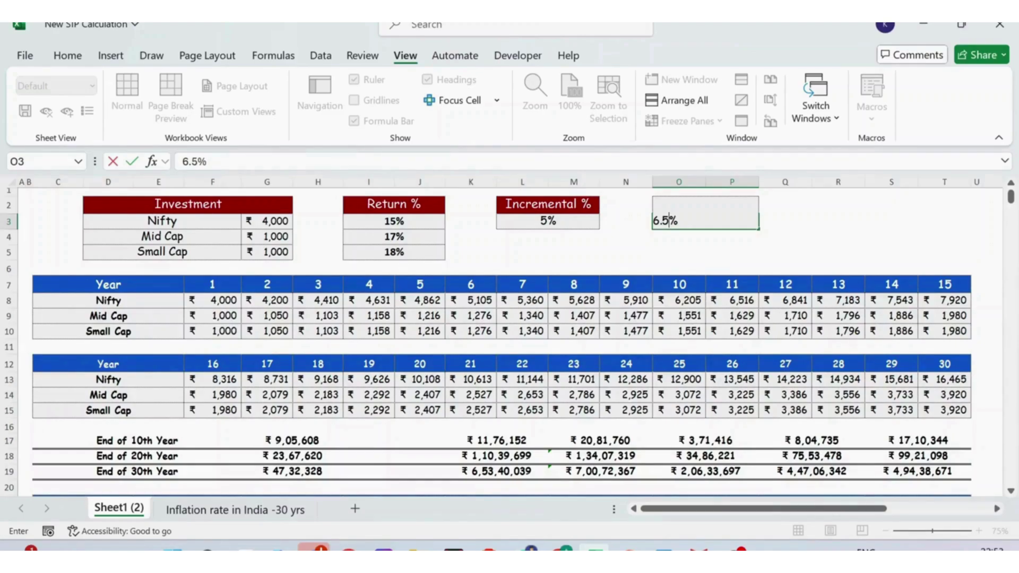
{"action": "key", "text": "Return"}
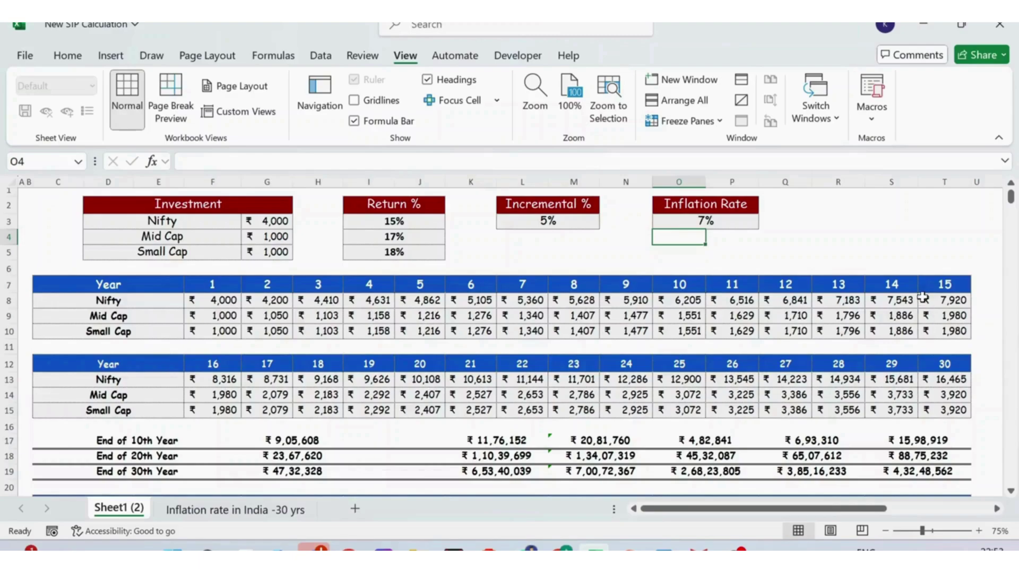
- Undo all the trial changes to the investment, return, incremental and inflation inputs
{"action": "key", "text": "ctrl+z"}
{"action": "key", "text": "ctrl+z"}
{"action": "key", "text": "ctrl+z"}
{"action": "key", "text": "ctrl+z"}
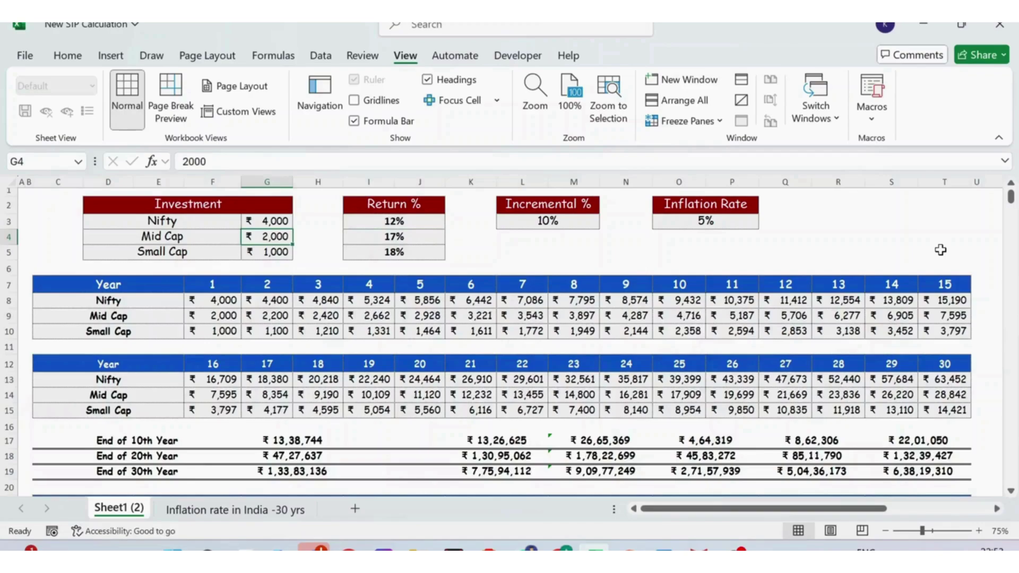
{"action": "key", "text": "ctrl+z"}
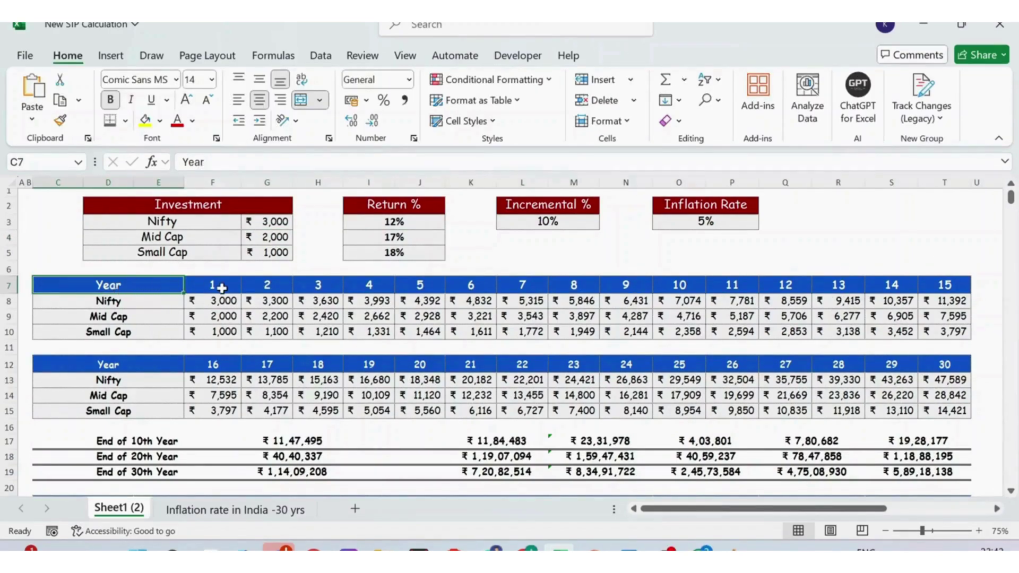
- Examine the yearly investment tables from year 1 to 30 and the Nifty formulas for the first two years
{"action": "left_click", "coordinate": [228, 288]}
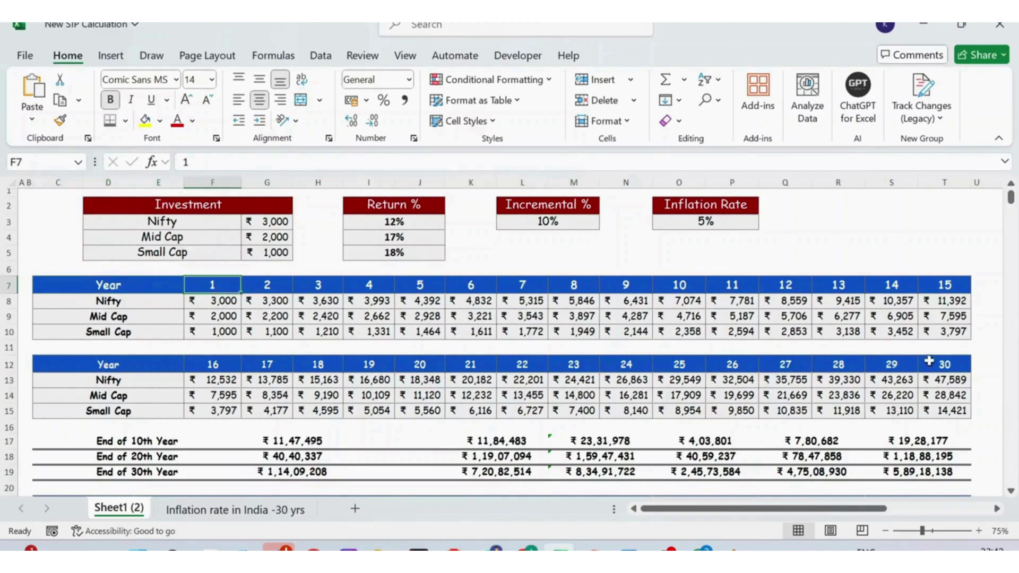
{"action": "left_click", "coordinate": [947, 370]}
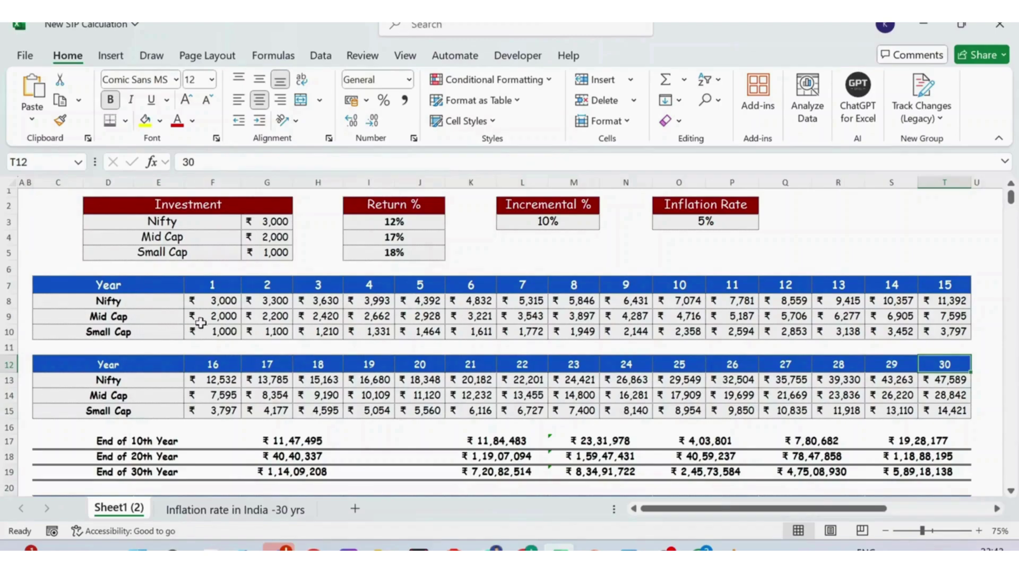
{"action": "left_click", "coordinate": [215, 287]}
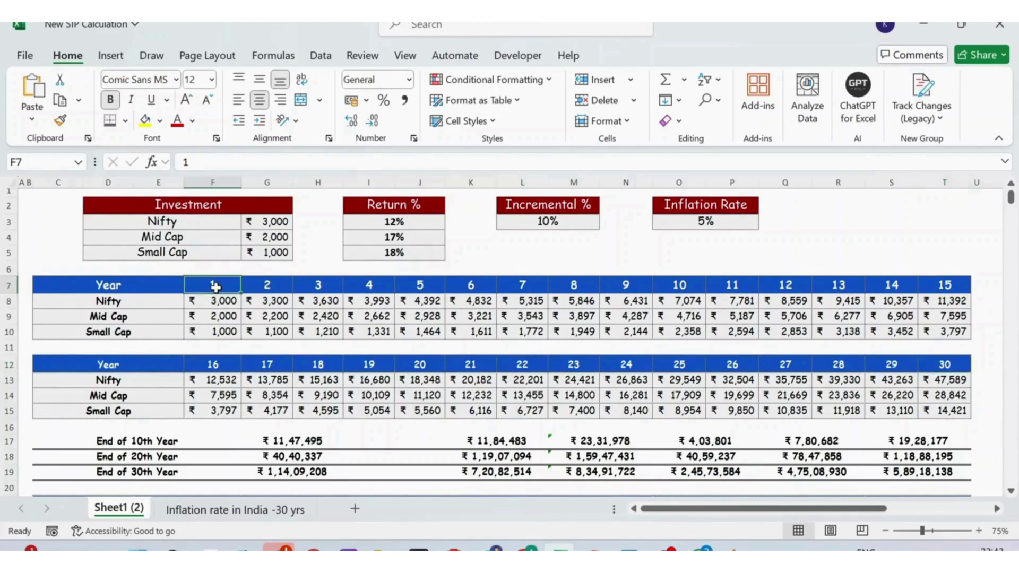
{"action": "left_click", "coordinate": [217, 301]}
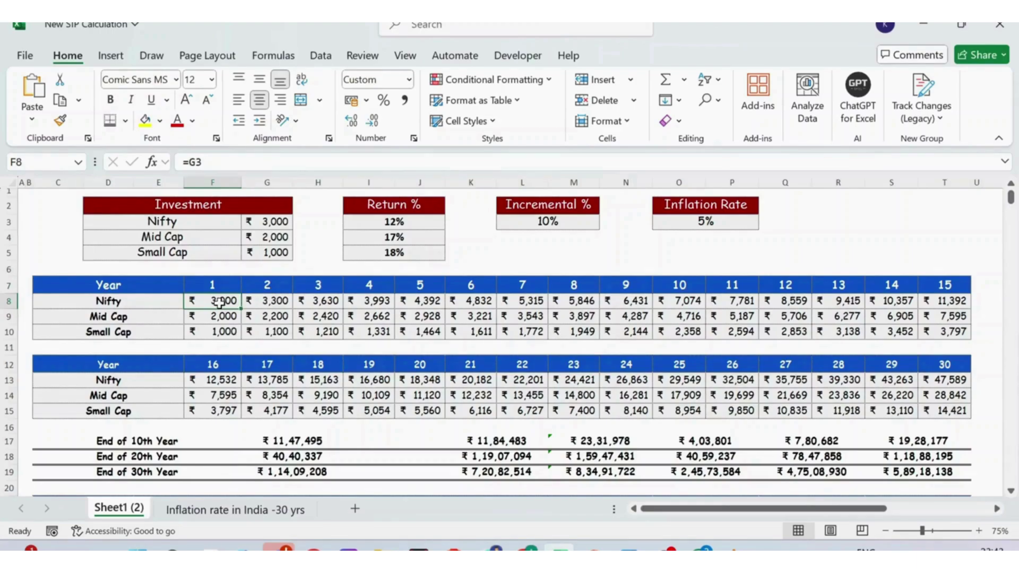
{"action": "left_click", "coordinate": [278, 303]}
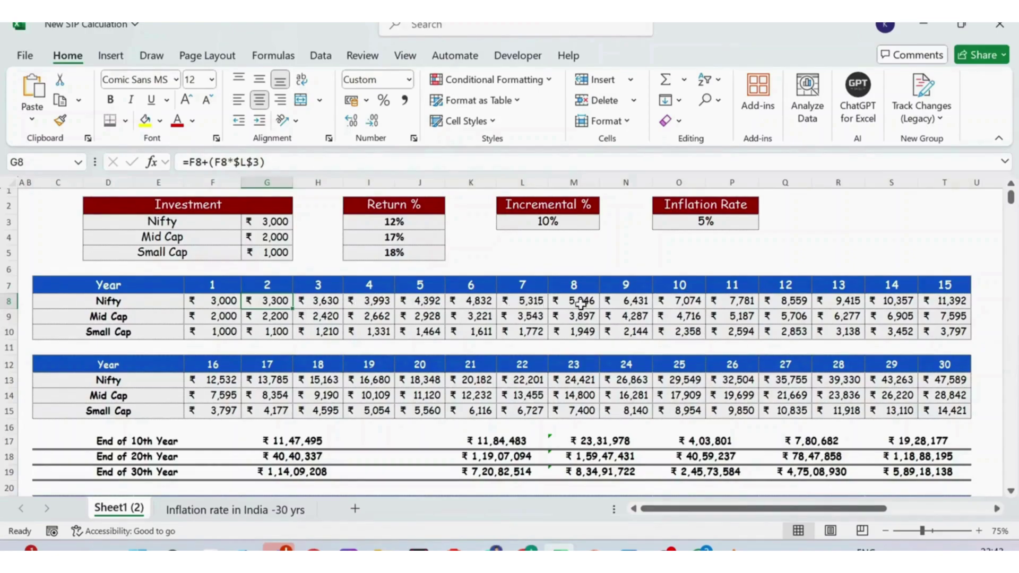
- Examine the total monthly investment at the end of the 10th, 20th and 30th years in the summary rows
{"action": "left_click", "coordinate": [267, 437]}
{"action": "key", "text": "Down"}
{"action": "key", "text": "Down"}
{"action": "key", "text": "Down"}
{"action": "key", "text": "Down"}
{"action": "key", "text": "Down"}
{"action": "key", "text": "Down"}
{"action": "key", "text": "Down"}
{"action": "key", "text": "Down"}
{"action": "key", "text": "Down"}
{"action": "key", "text": "Down"}
{"action": "key", "text": "Down"}
{"action": "key", "text": "Down"}
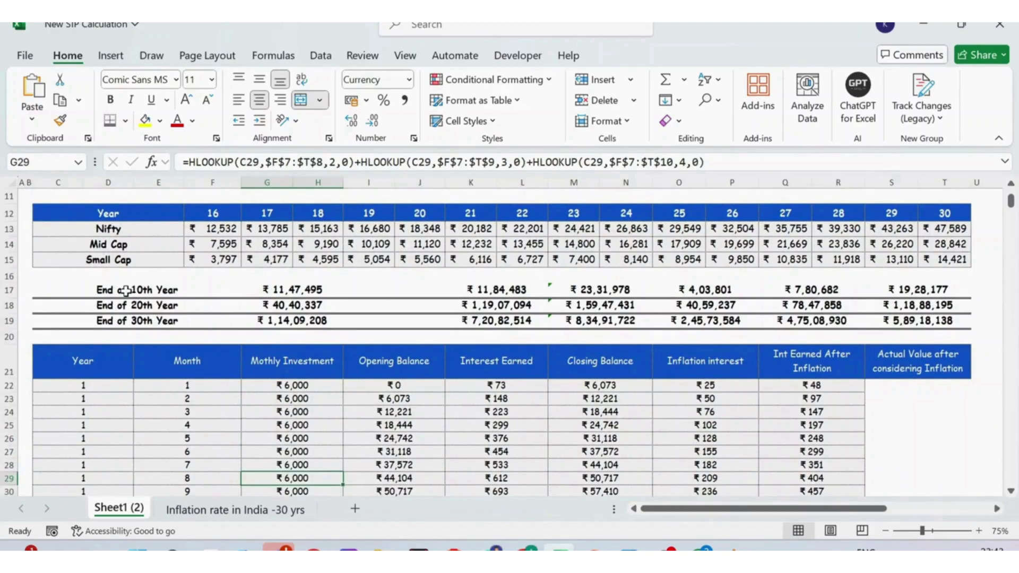
{"action": "left_click", "coordinate": [288, 291]}
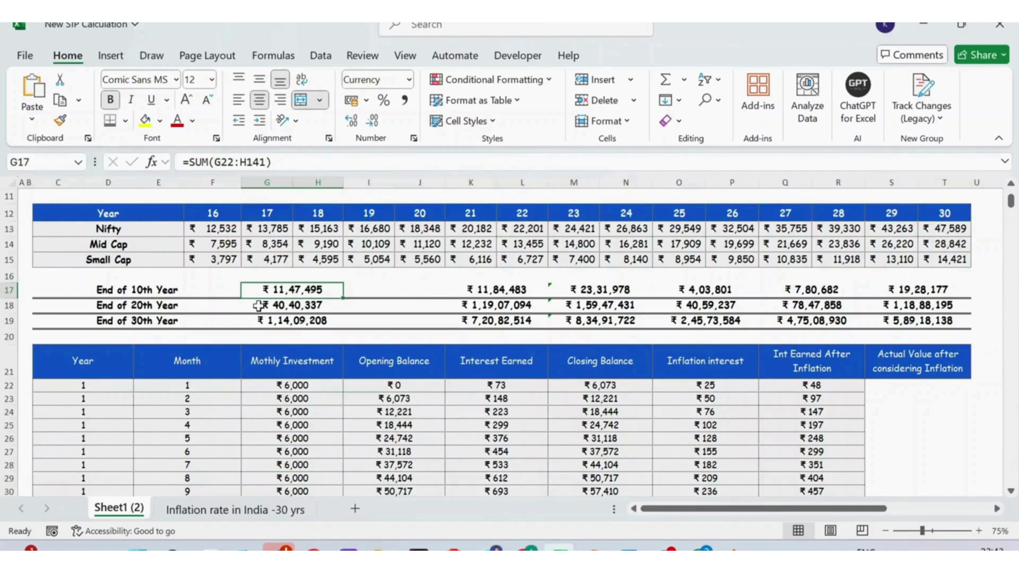
{"action": "left_click", "coordinate": [289, 307]}
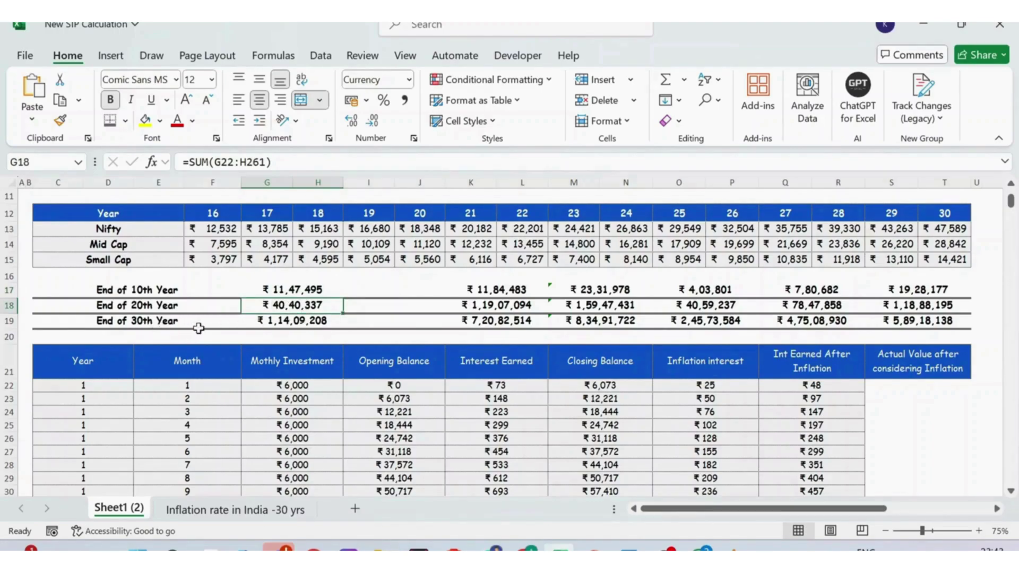
{"action": "left_click", "coordinate": [304, 323]}
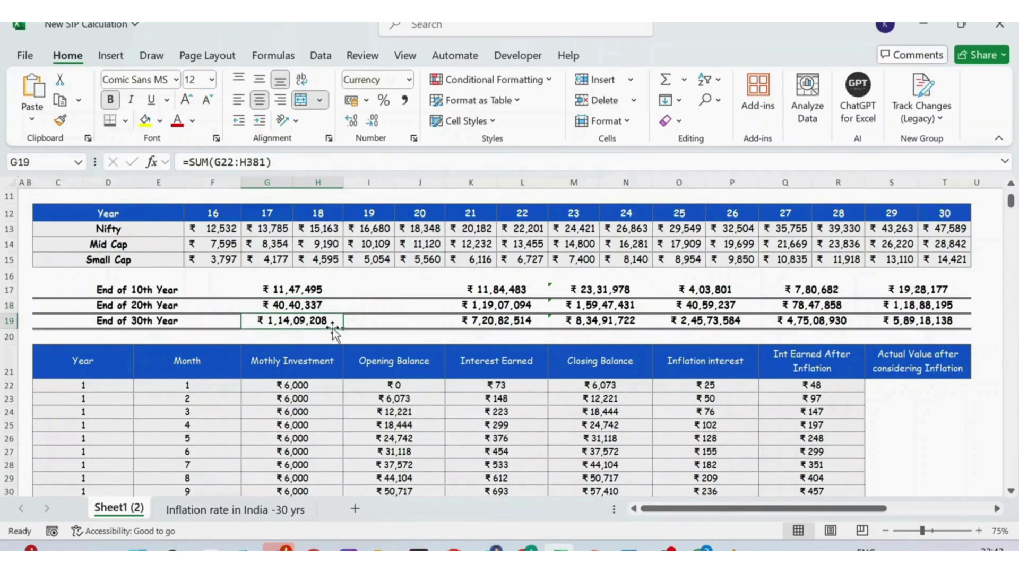
- Inspect the 10th-year interest earned total and the closing balances for the 10th, 20th and 30th years
{"action": "left_click", "coordinate": [495, 290]}
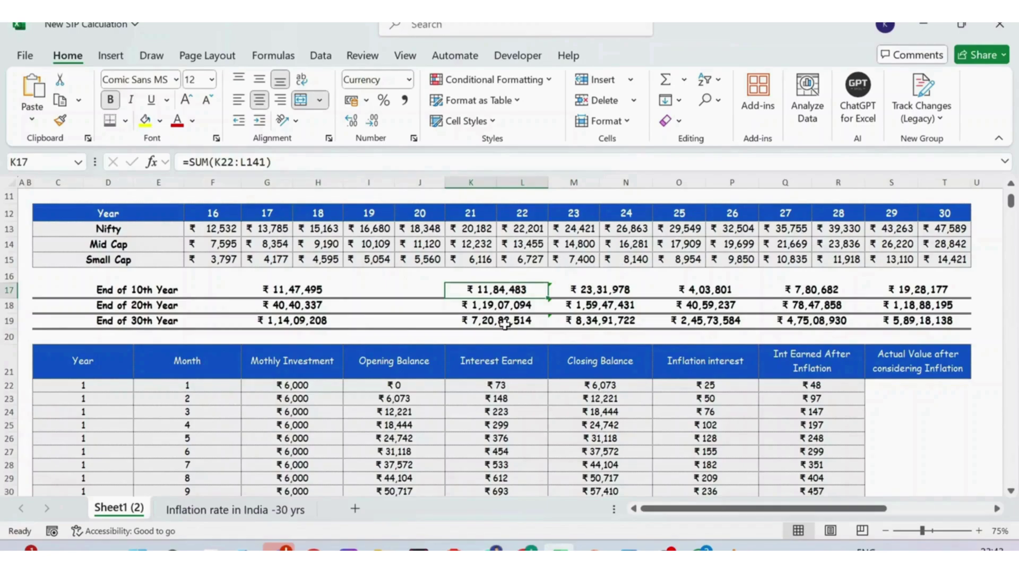
{"action": "left_click", "coordinate": [599, 290]}
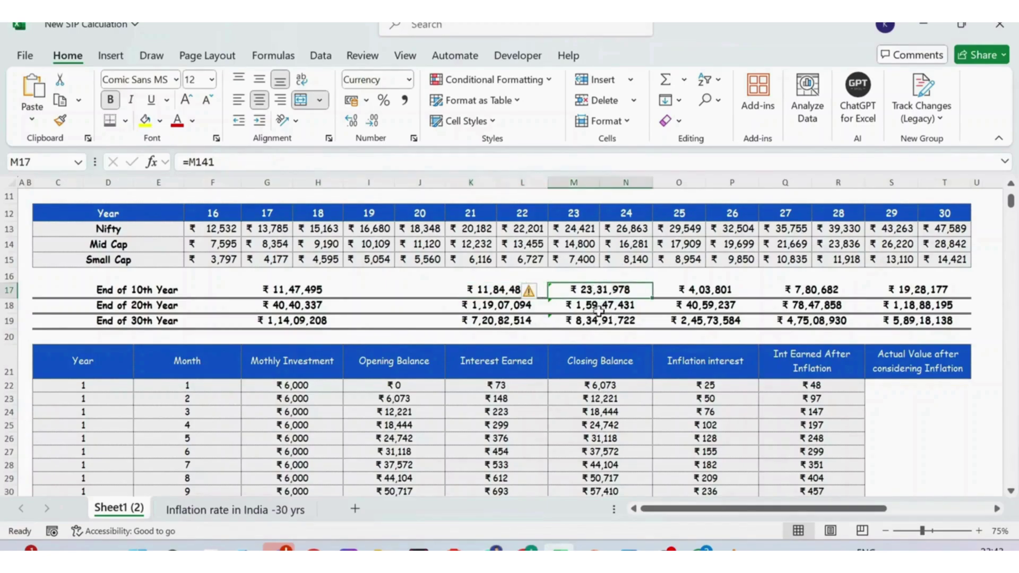
{"action": "left_click", "coordinate": [598, 310]}
{"action": "left_click", "coordinate": [599, 319]}
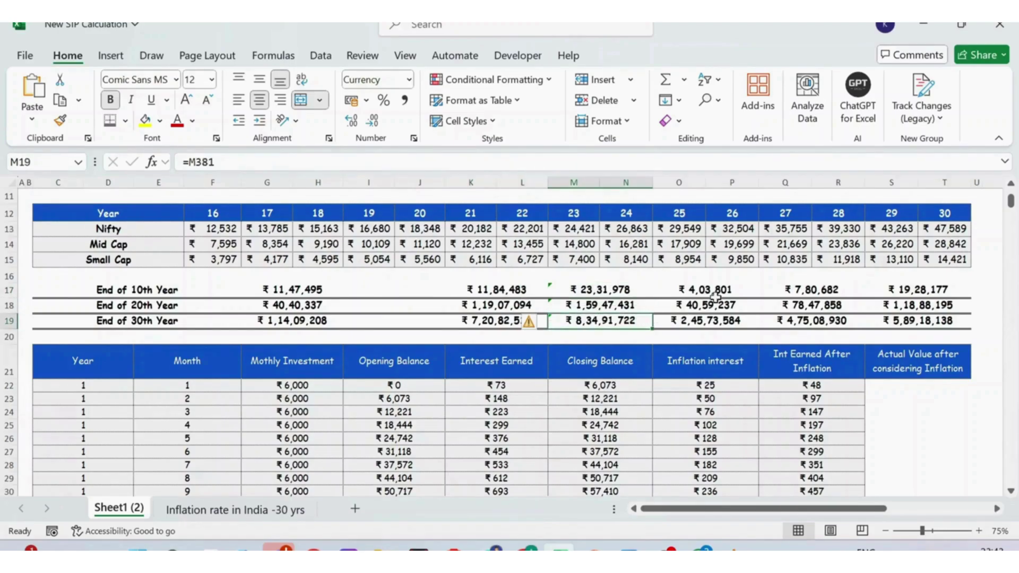
- Check the 10th-year inflation interest and inflation-adjusted value, and compare the 30th-year closing balance with its inflation-adjusted value
{"action": "left_click", "coordinate": [695, 287]}
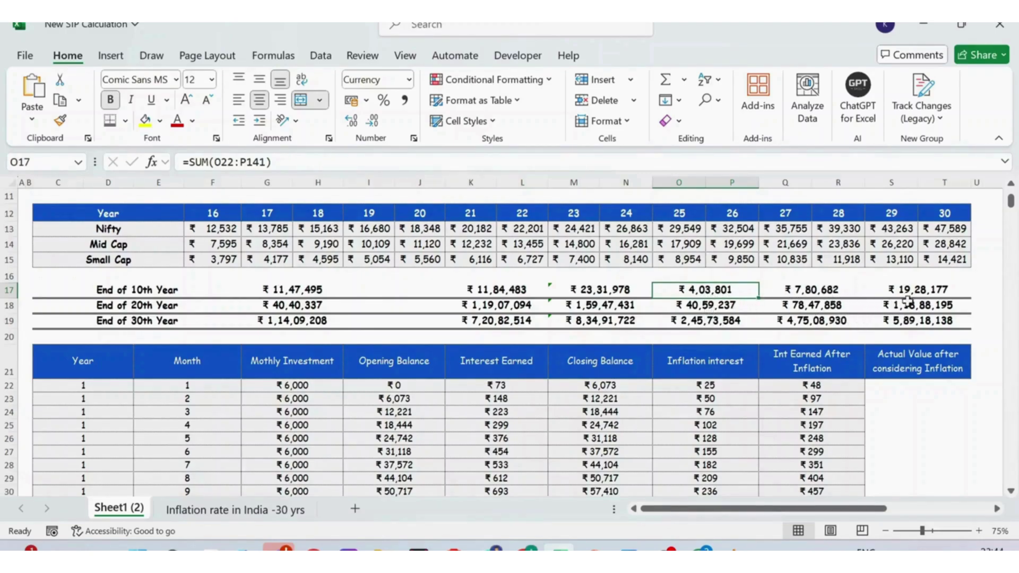
{"action": "left_click", "coordinate": [925, 290]}
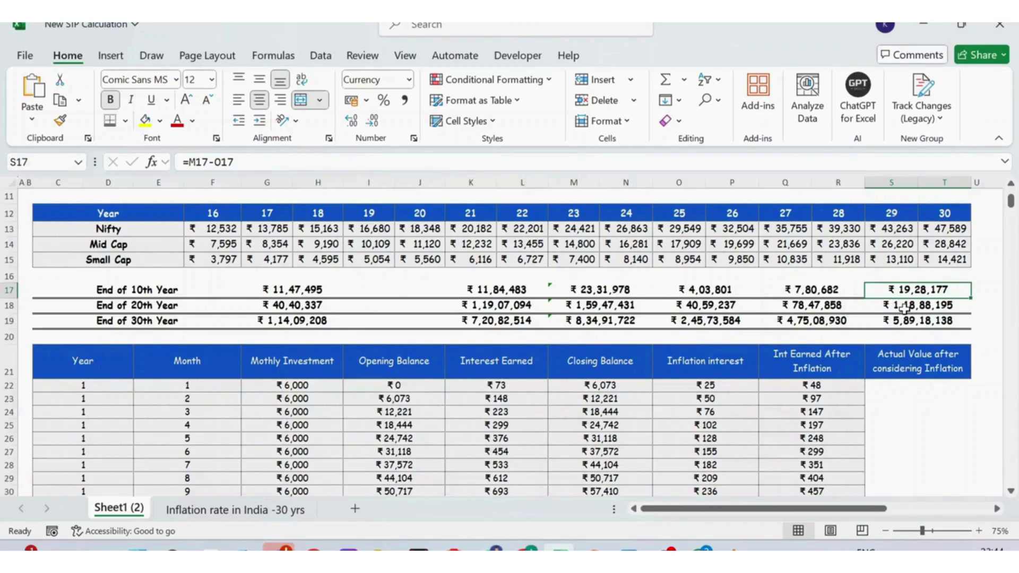
{"action": "left_click", "coordinate": [582, 320]}
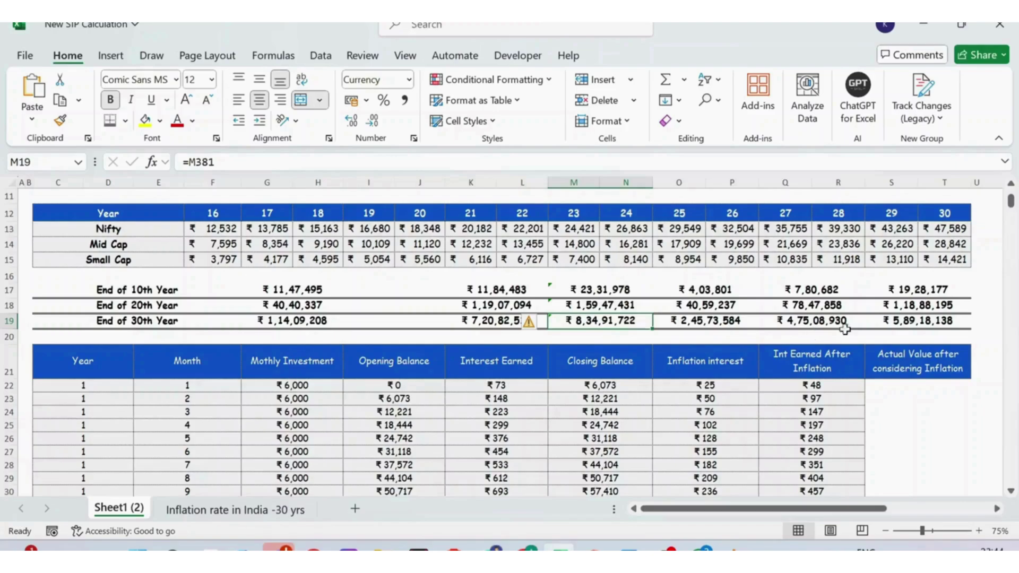
{"action": "left_click", "coordinate": [918, 320]}
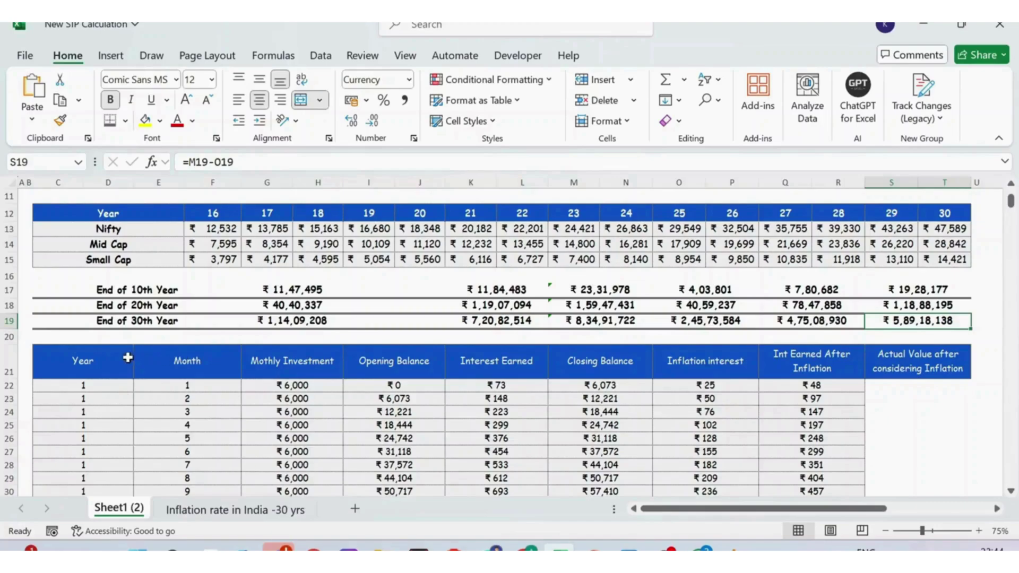
- Review the Year and Month columns of the monthly schedule down to its final month
{"action": "left_click", "coordinate": [107, 362]}
{"action": "left_click", "coordinate": [209, 364]}
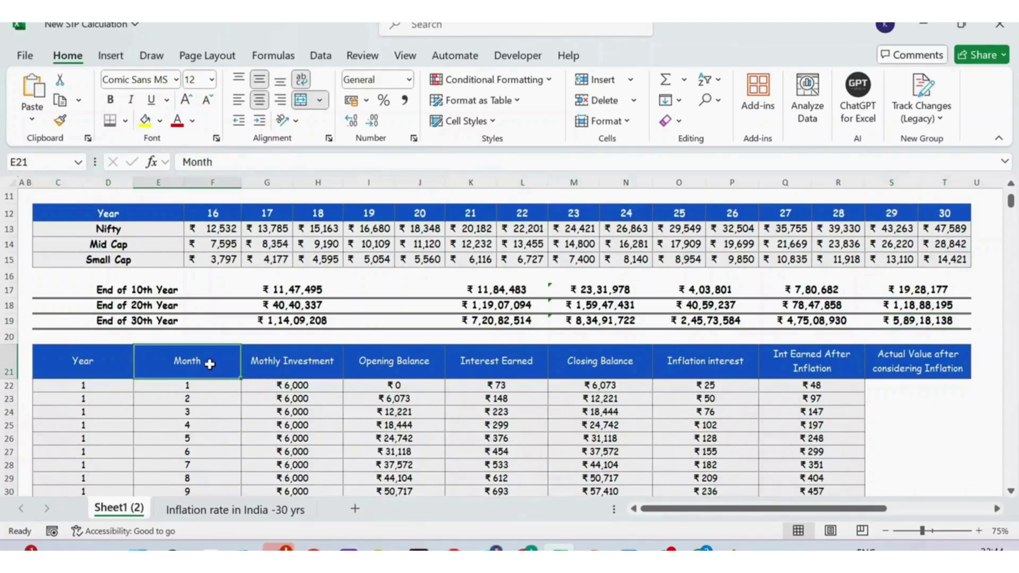
{"action": "key", "text": "ctrl+Down"}
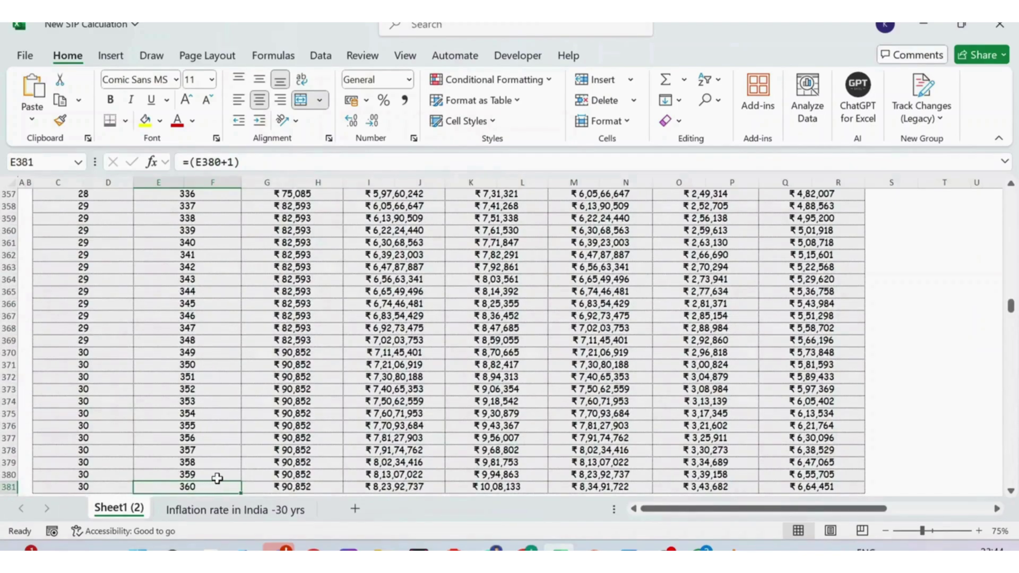
- Review the Monthly Investment column of the monthly schedule from its heading and inspect the first month's lookup formula
{"action": "key", "text": "Right"}
{"action": "key", "text": "ctrl+Up"}
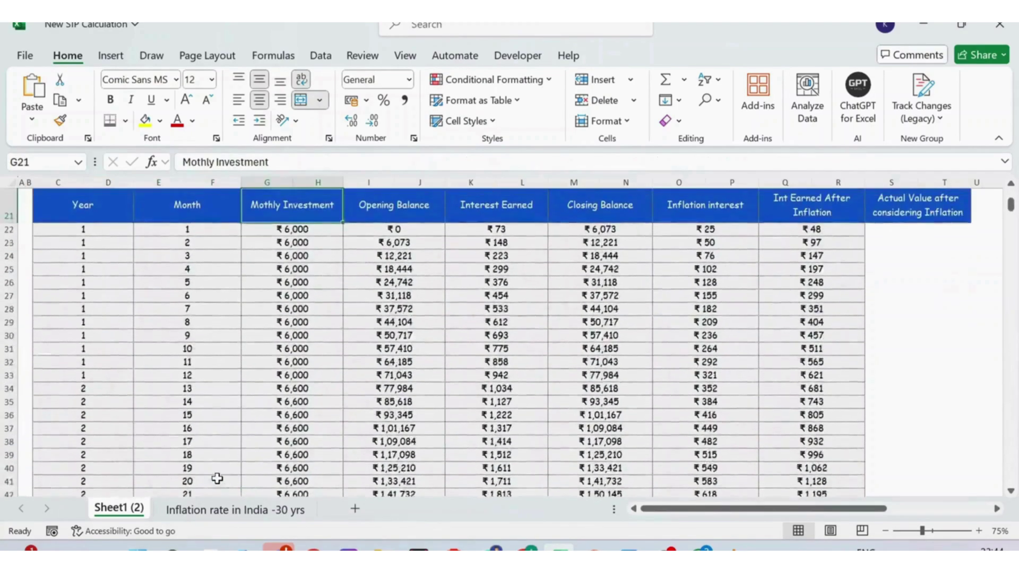
{"action": "key", "text": "ctrl+Up"}
{"action": "key", "text": "Up"}
{"action": "key", "text": "Down"}
{"action": "key", "text": "Down"}
{"action": "key", "text": "Down"}
{"action": "key", "text": "Down"}
{"action": "key", "text": "Down"}
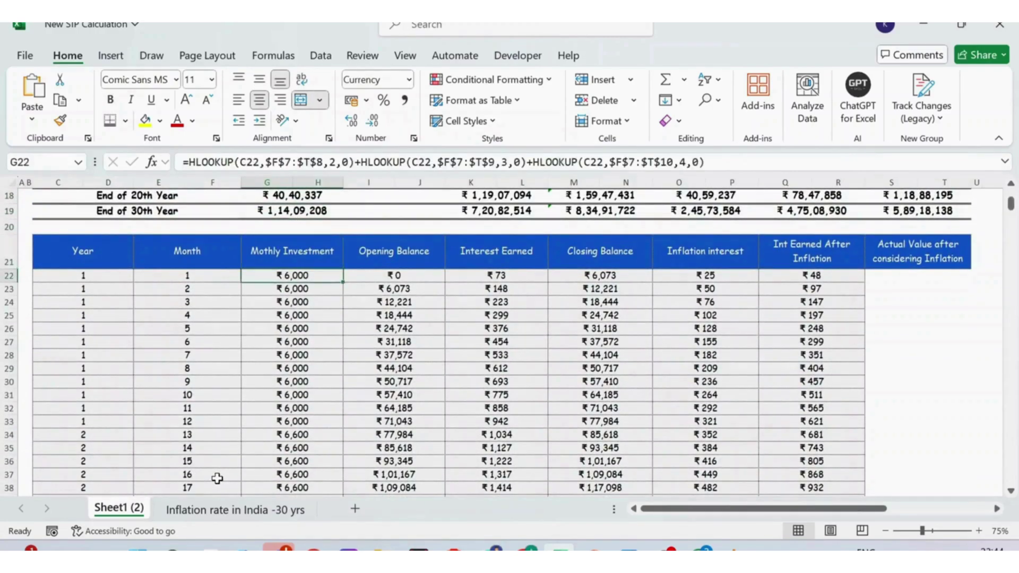
- Inspect the first entries of the Opening Balance, Interest Earned and Closing Balance columns in the monthly schedule
{"action": "key", "text": "Right"}
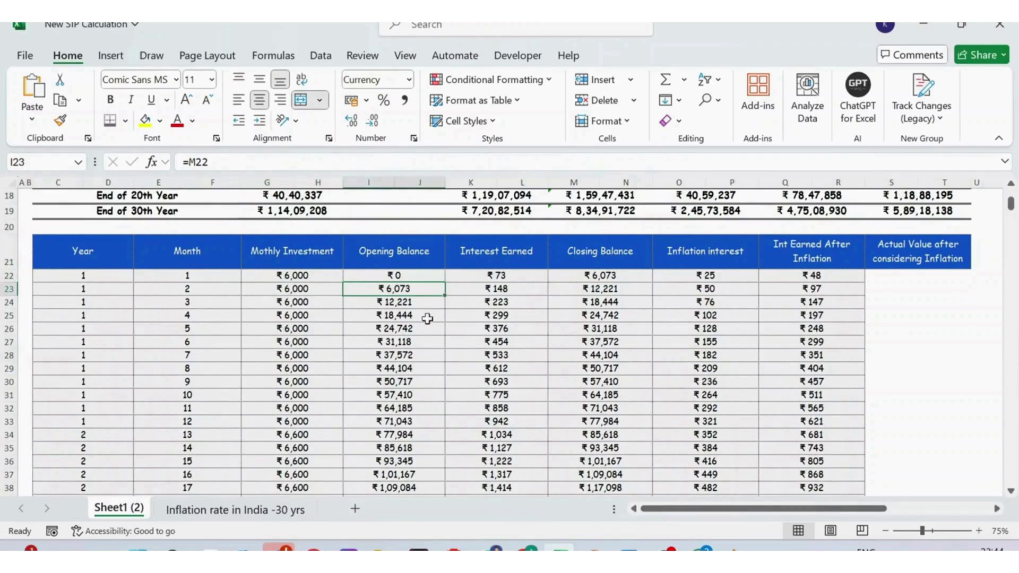
{"action": "left_click", "coordinate": [481, 263]}
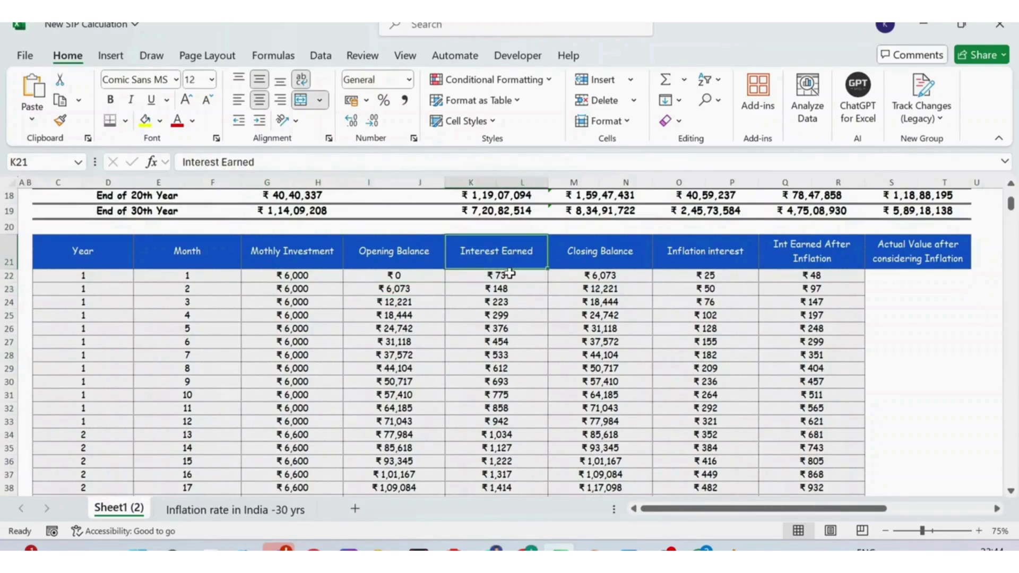
{"action": "left_click", "coordinate": [509, 276]}
{"action": "key", "text": "Right"}
{"action": "key", "text": "Up"}
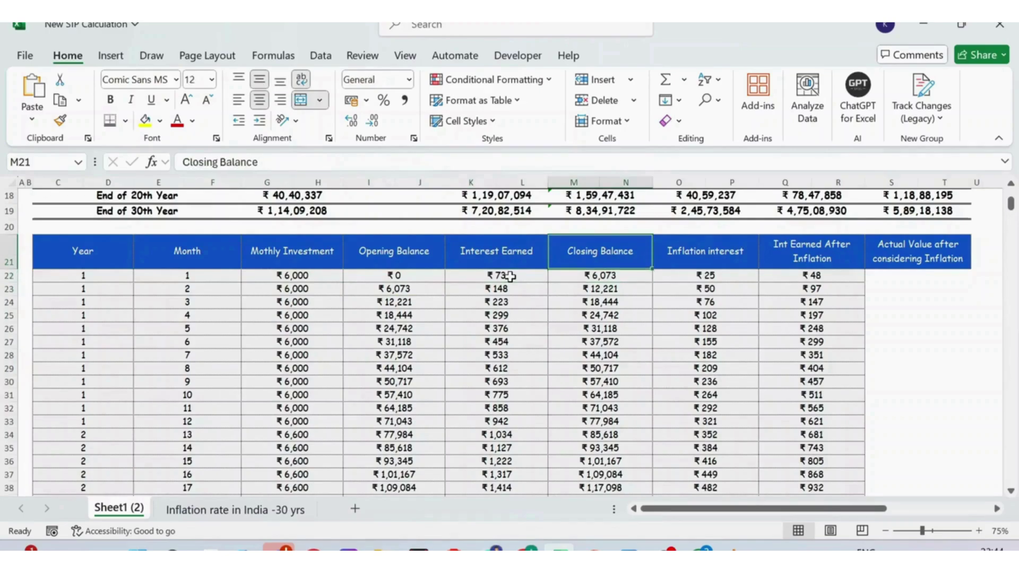
{"action": "key", "text": "Down"}
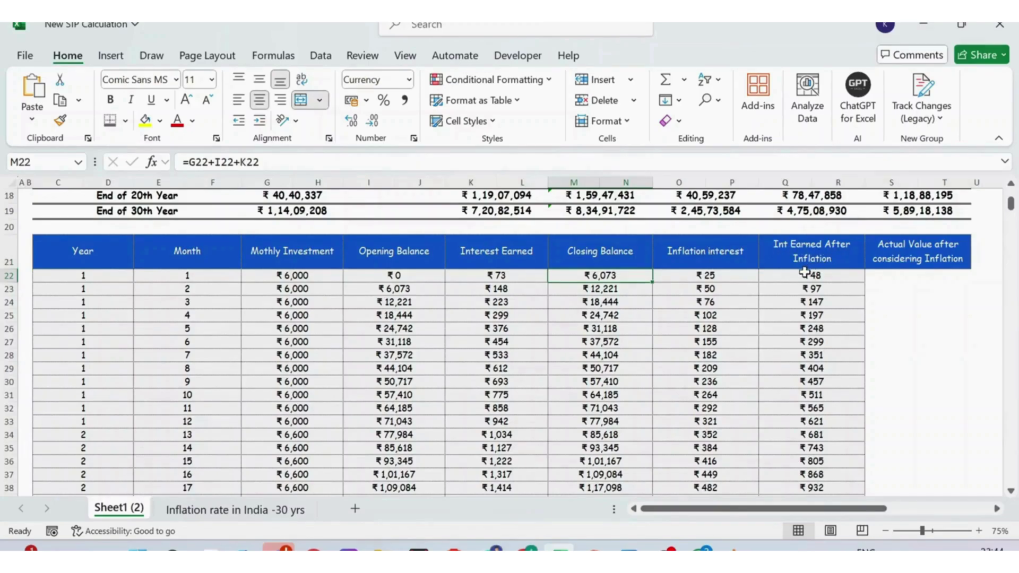
- Return to the investment, return, incremental and inflation inputs at the start of the sheet
{"action": "left_click", "coordinate": [465, 298]}
{"action": "key", "text": "ctrl+Up"}
{"action": "key", "text": "ctrl+Up"}
{"action": "key", "text": "ctrl+Up"}
{"action": "key", "text": "ctrl+Up"}
{"action": "key", "text": "ctrl+Up"}
{"action": "key", "text": "ctrl+Up"}
{"action": "key", "text": "ctrl+Up"}
{"action": "key", "text": "ctrl+Up"}
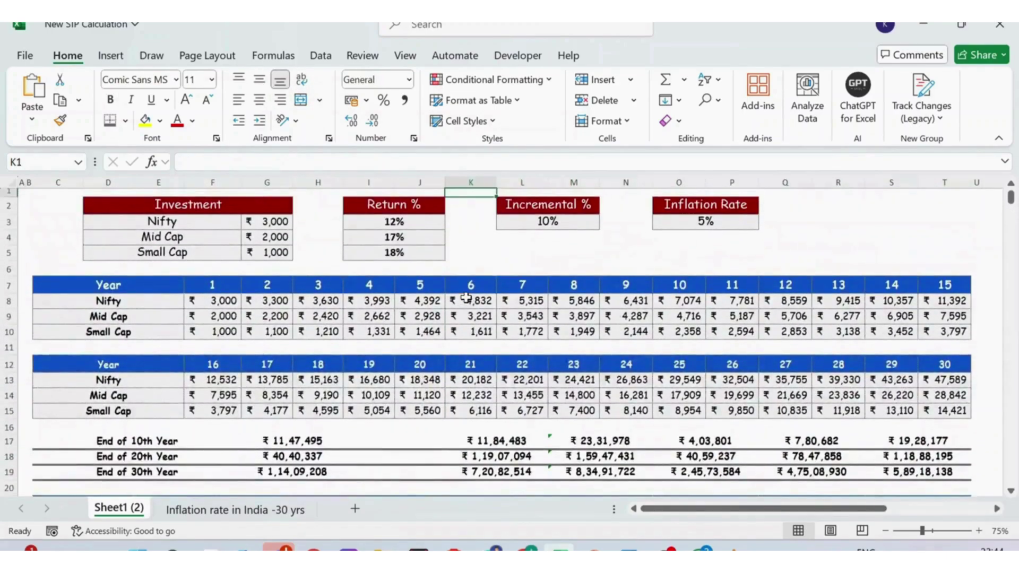
{"action": "key", "text": "Down"}
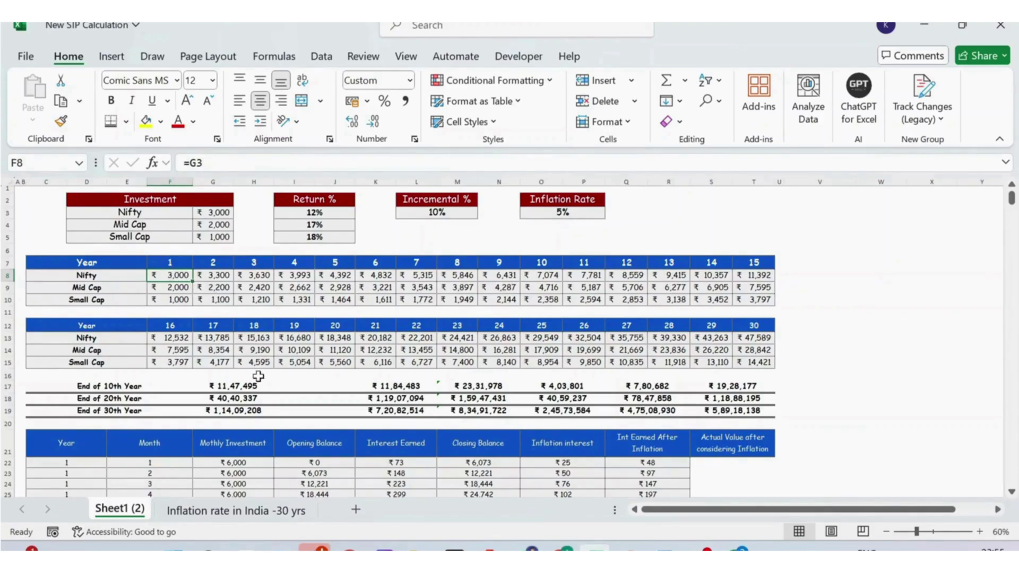
- Inspect which investment input cells the year 1 Nifty, Mid Cap and Small Cap formulas refer to
{"action": "key", "text": "F2"}
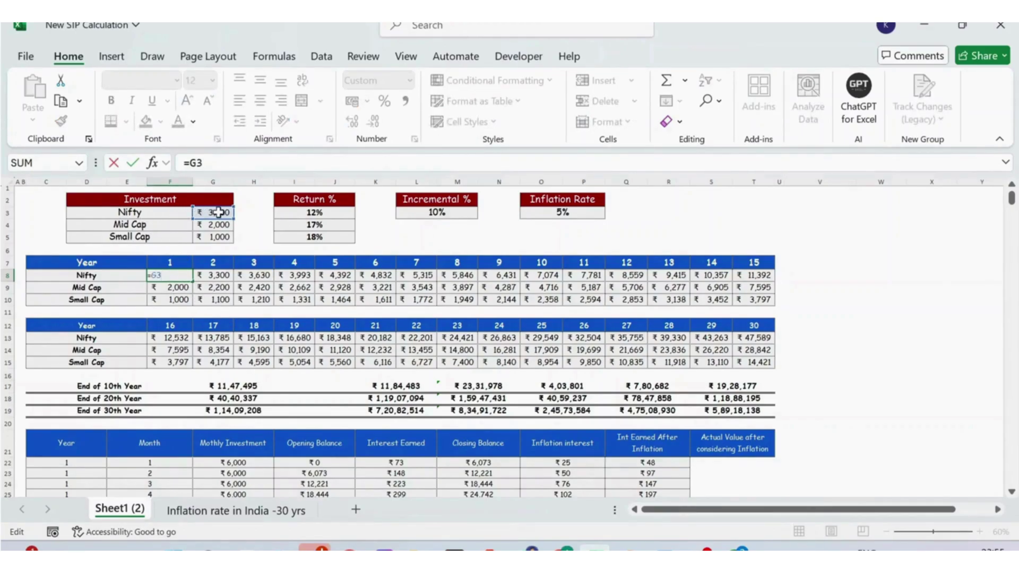
{"action": "key", "text": "Escape"}
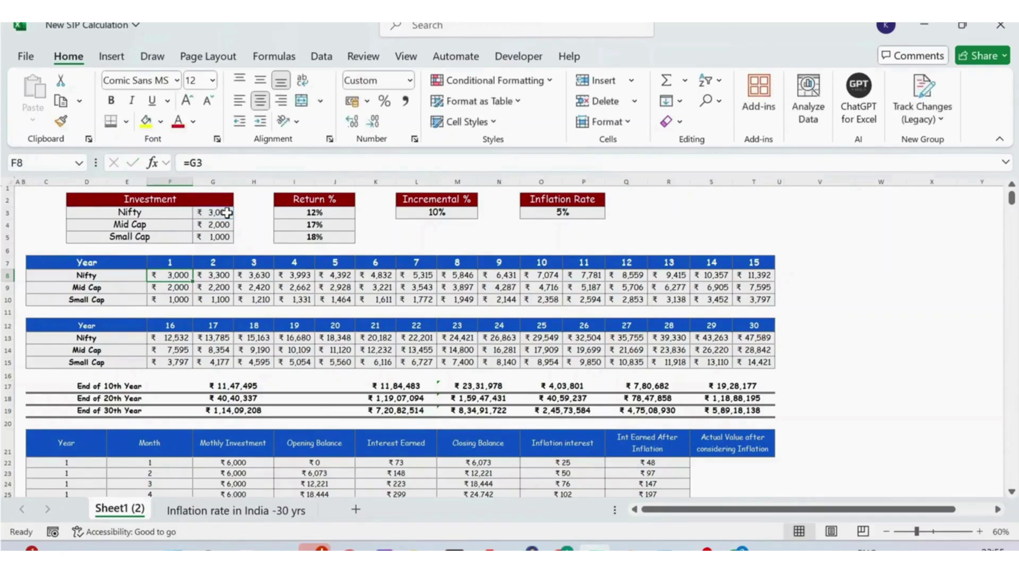
{"action": "key", "text": "Down"}
{"action": "key", "text": "F2"}
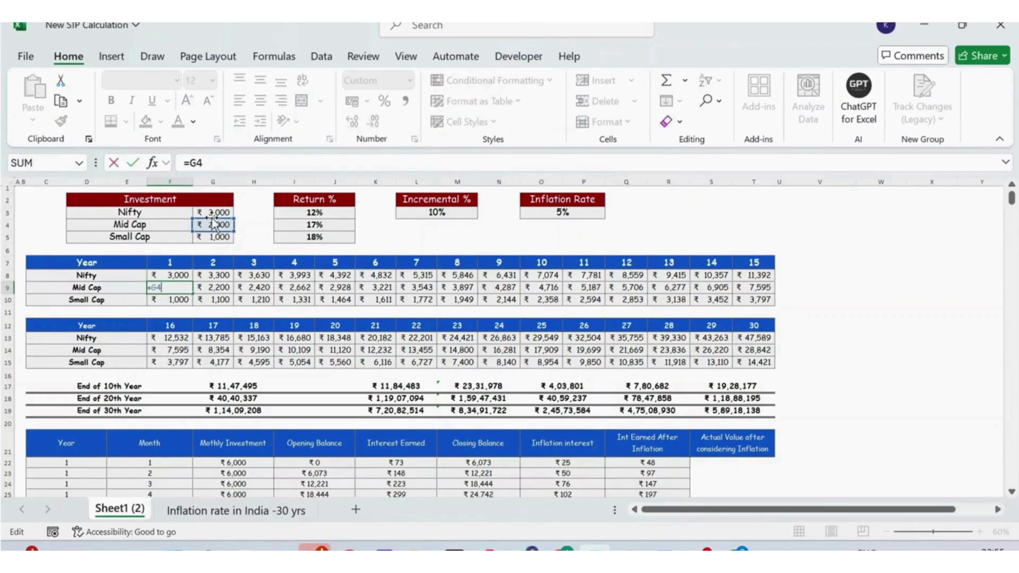
{"action": "key", "text": "Escape"}
{"action": "left_click", "coordinate": [175, 300]}
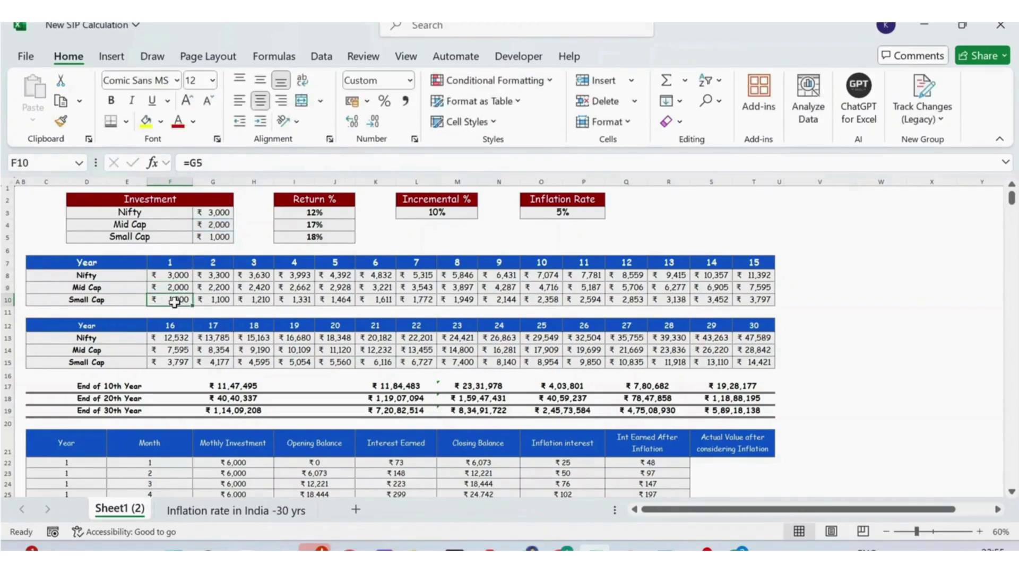
{"action": "key", "text": "F2"}
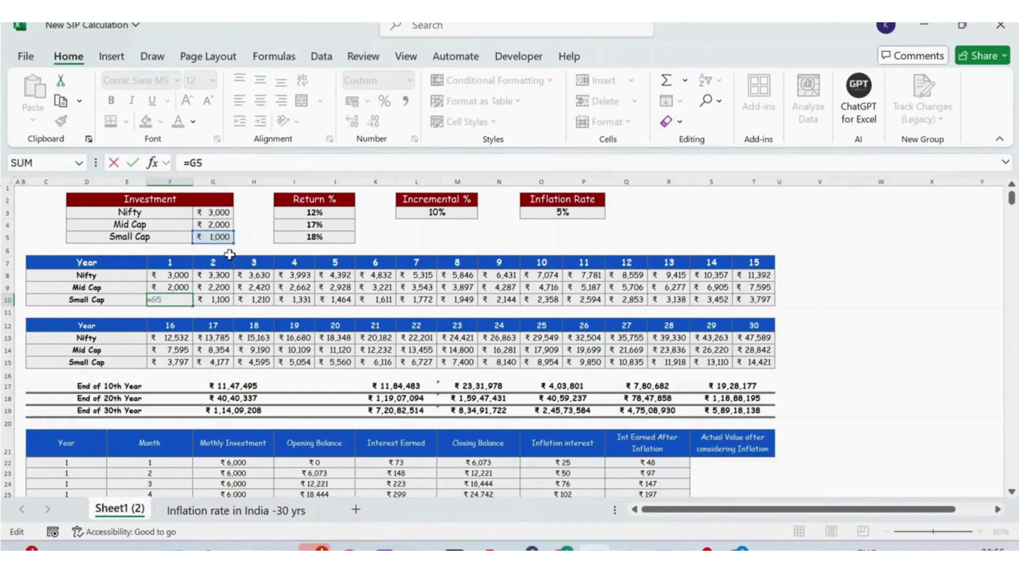
{"action": "key", "text": "Escape"}
- Examine how the year 2 Nifty, Mid Cap and Small Cap formulas apply the incremental percentage to the previous year
{"action": "left_click", "coordinate": [219, 278]}
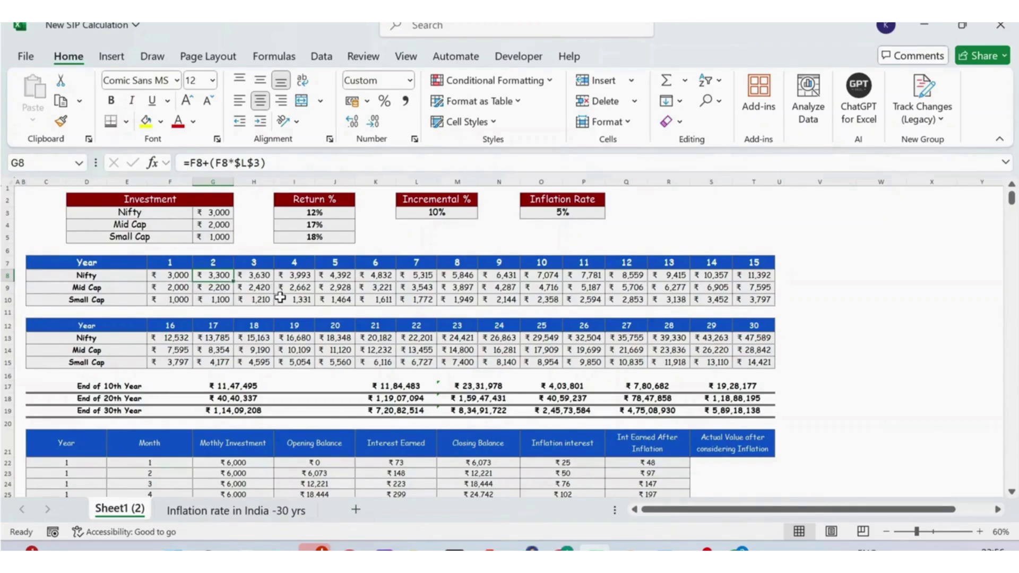
{"action": "key", "text": "F2"}
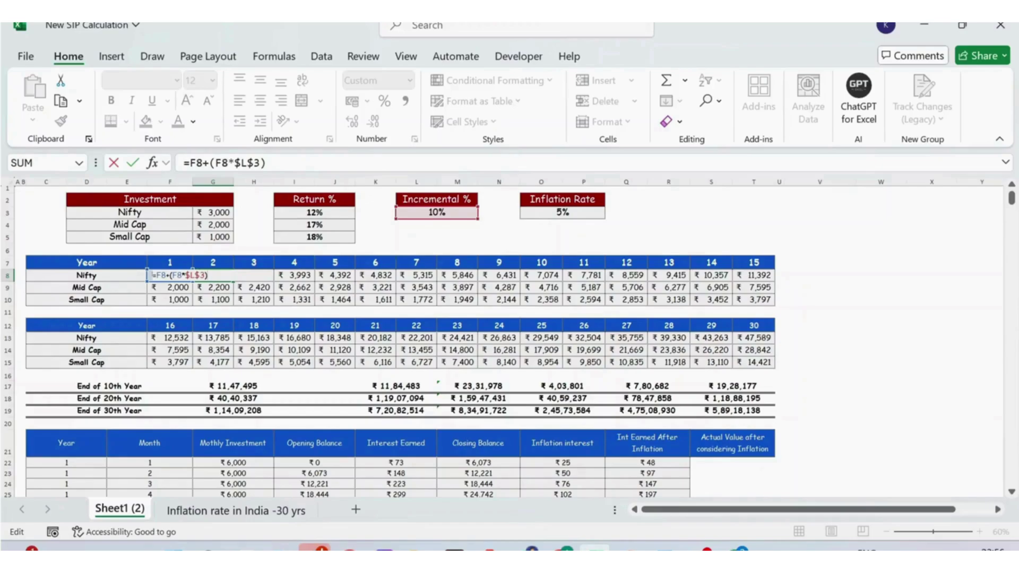
{"action": "key", "text": "ctrl+Return"}
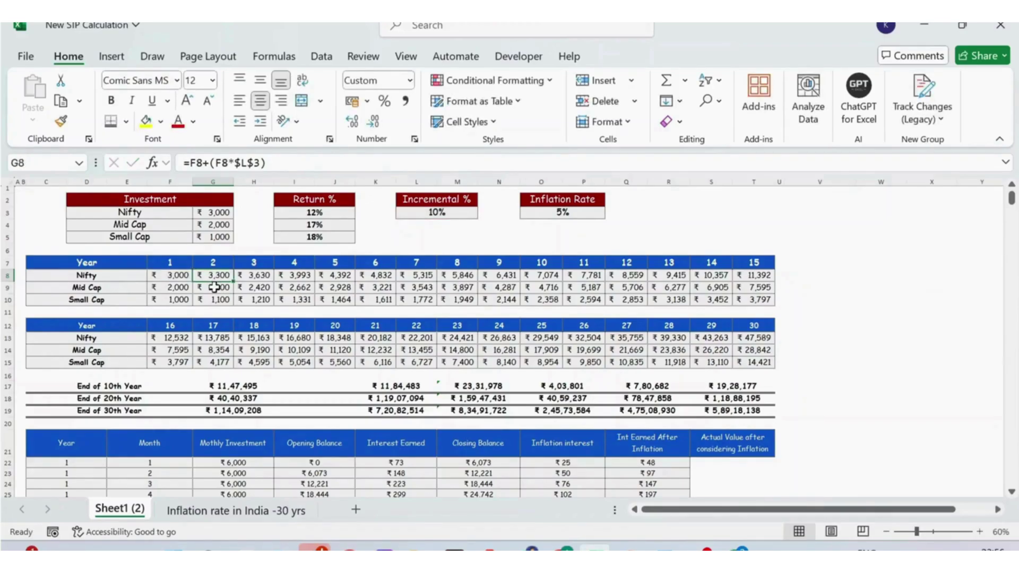
{"action": "left_click", "coordinate": [214, 287]}
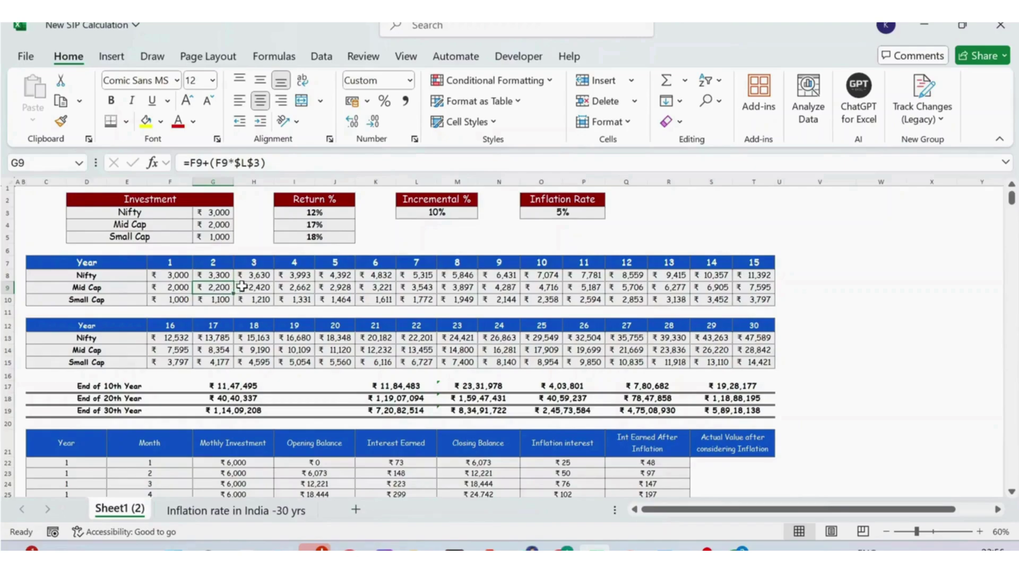
{"action": "key", "text": "F2"}
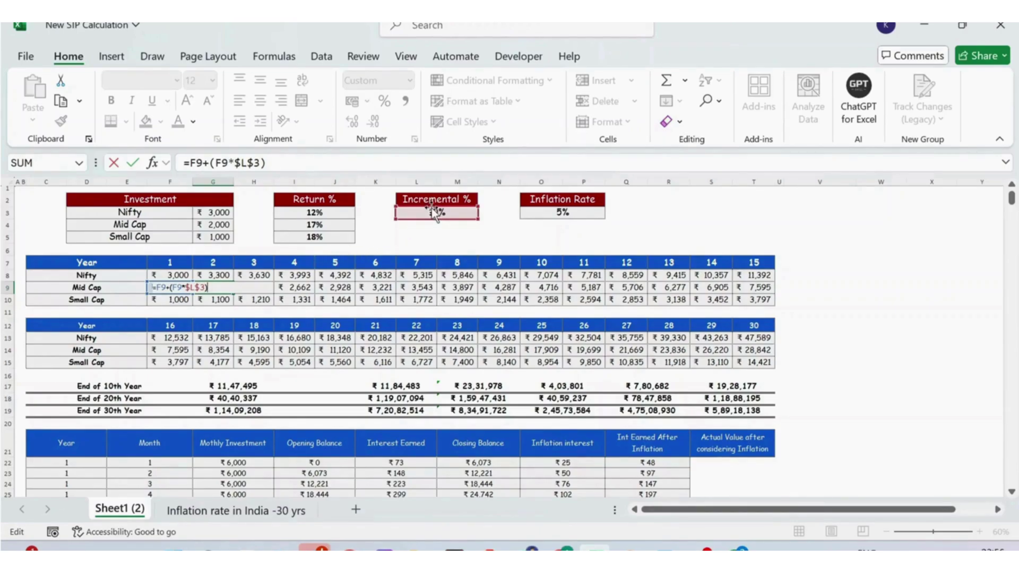
{"action": "key", "text": "ctrl+Return"}
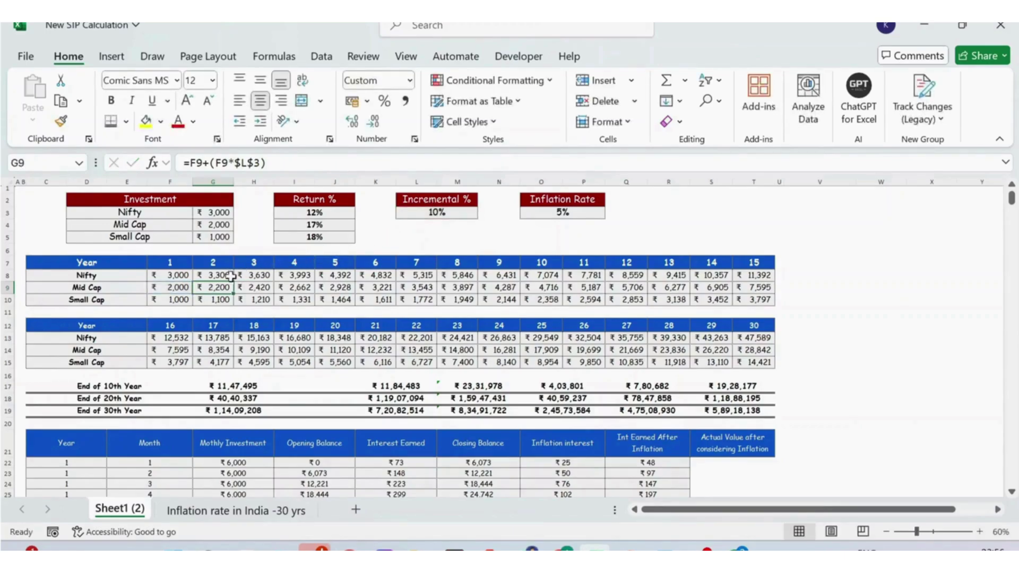
{"action": "left_click", "coordinate": [220, 298]}
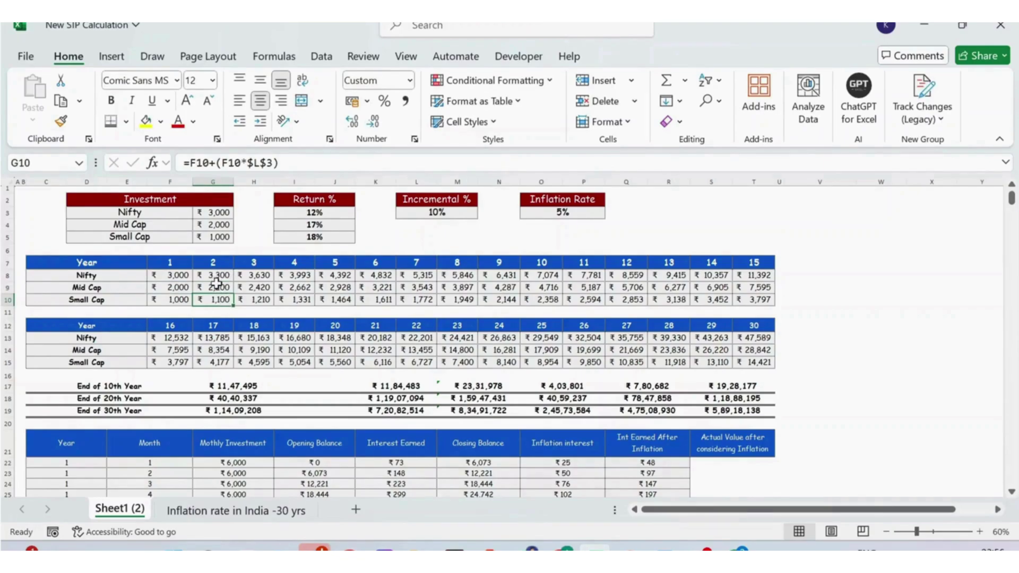
- Copy the year 2 Nifty formula across the Nifty row for years 3 to 15
{"action": "key", "text": "Up"}
{"action": "key", "text": "Up"}
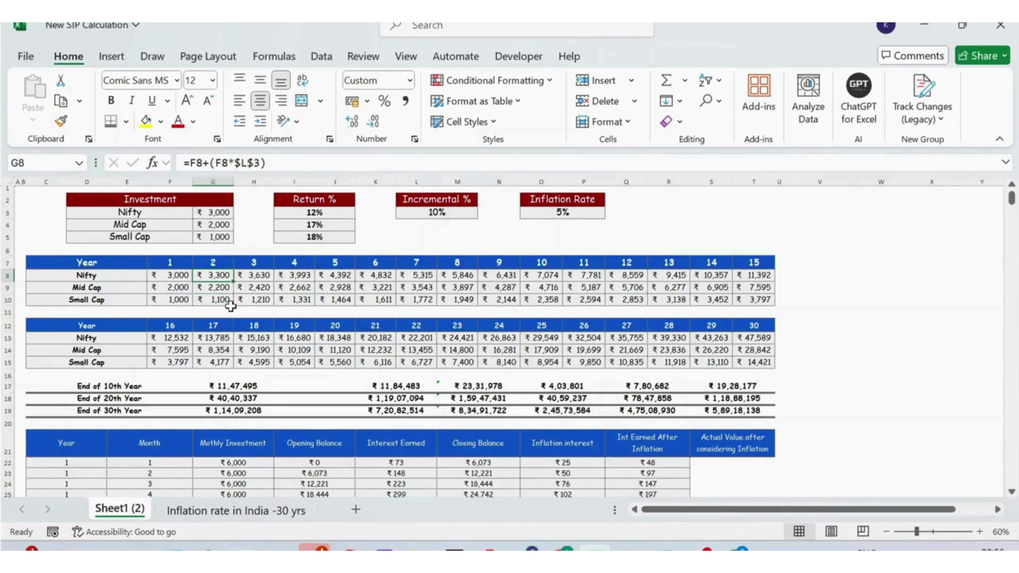
{"action": "key", "text": "ctrl+c"}
{"action": "key", "text": "Right"}
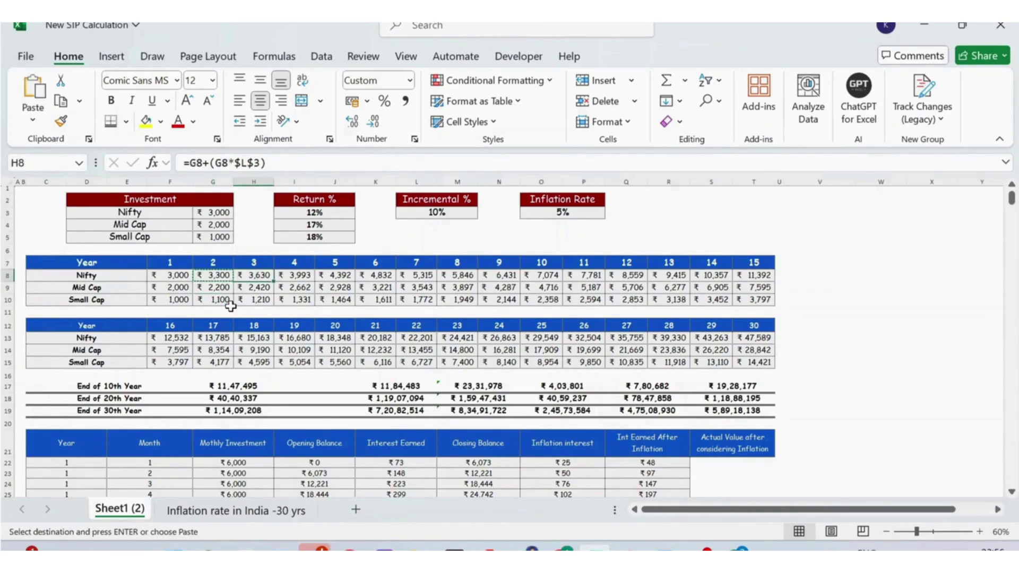
{"action": "key", "text": "ctrl+shift+Right"}
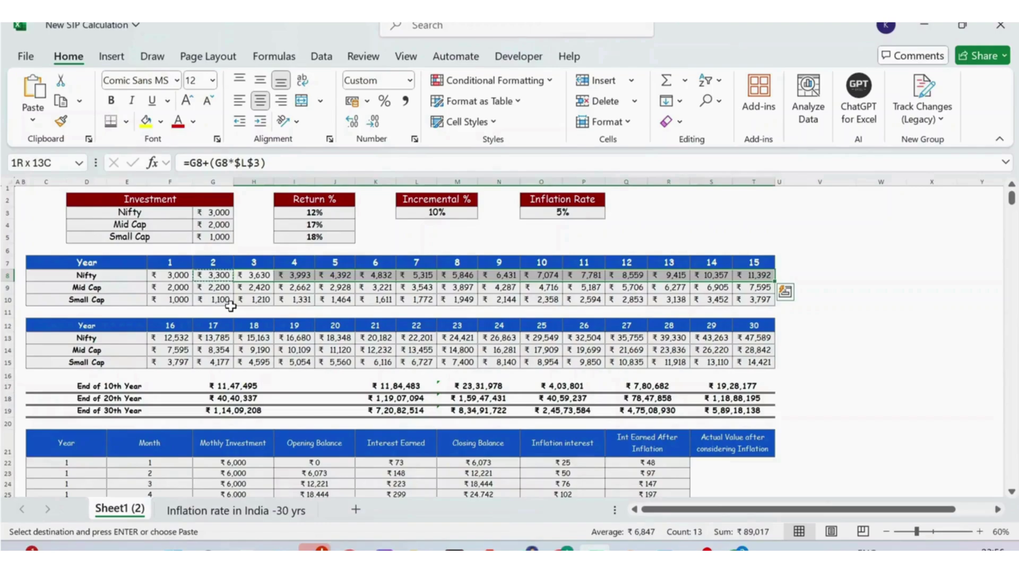
{"action": "key", "text": "Return"}
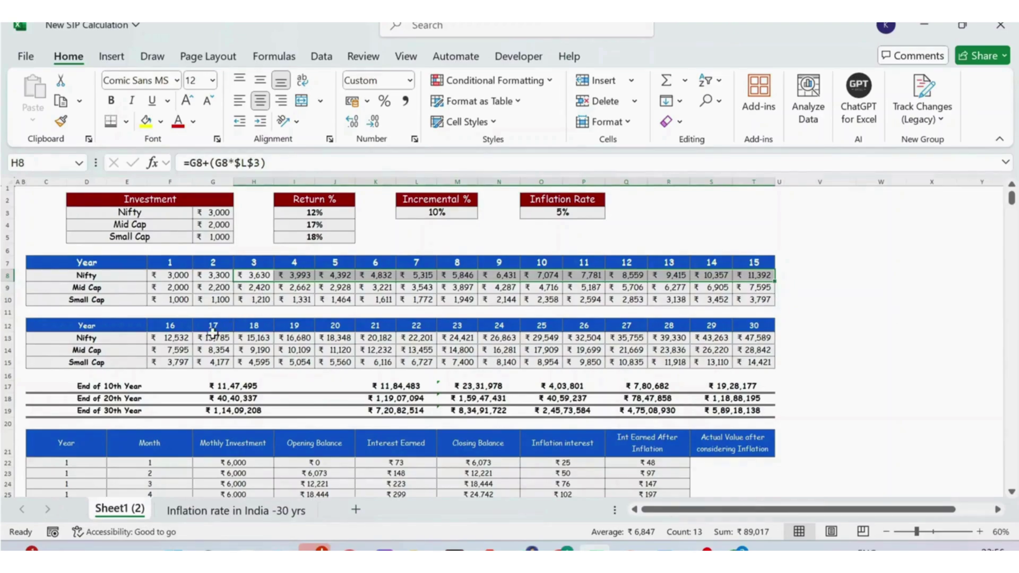
- Inspect the year 16 Nifty formula and its references to the year 15 amount and incremental percentage, along with the year 16 Mid Cap formula
{"action": "left_click", "coordinate": [177, 340]}
{"action": "double_click", "coordinate": [176, 340]}
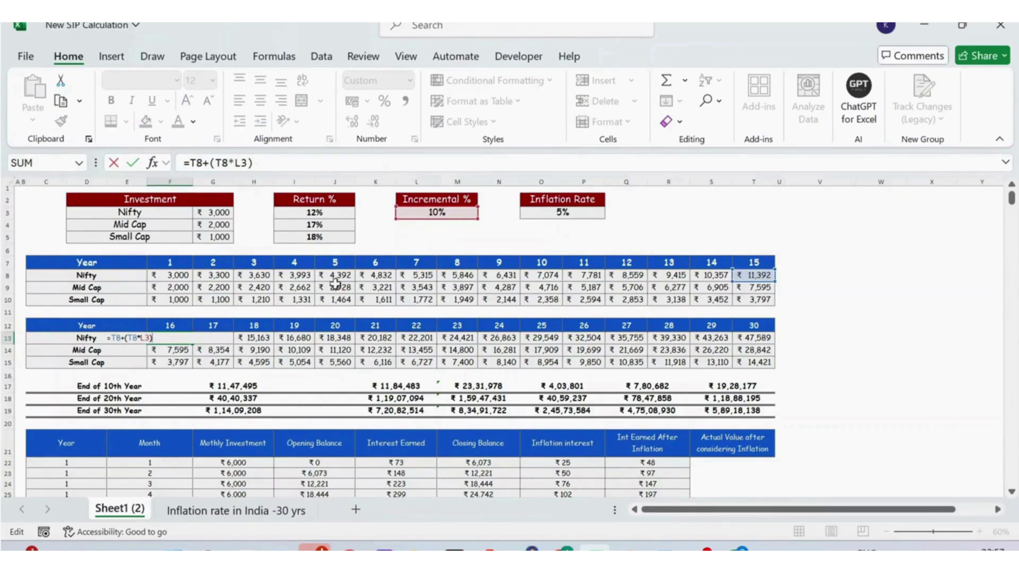
{"action": "key", "text": "ctrl+Return"}
{"action": "left_click", "coordinate": [170, 348]}
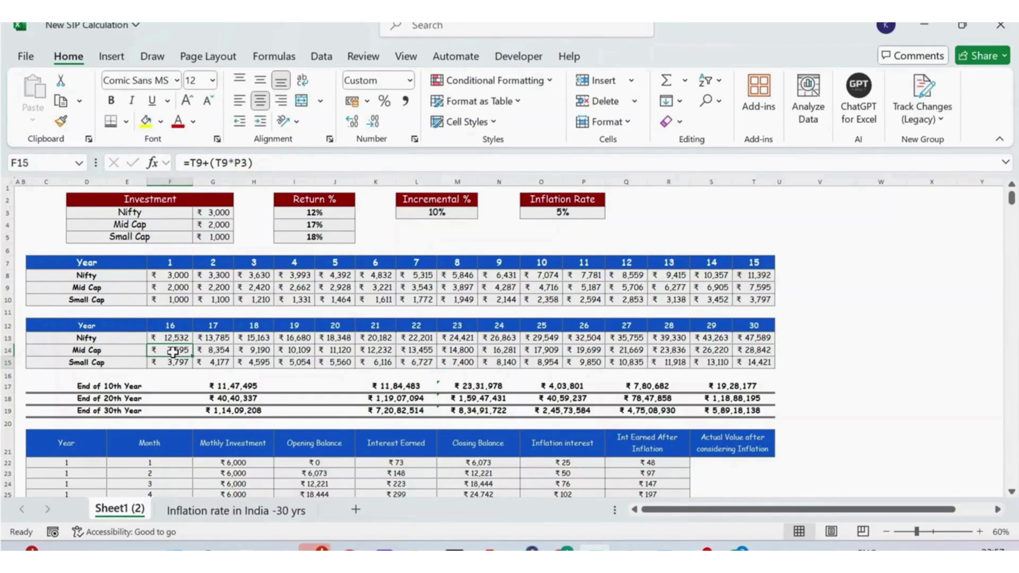
{"action": "key", "text": "Right"}
{"action": "key", "text": "Up"}
{"action": "key", "text": "Up"}
{"action": "key", "text": "Left"}
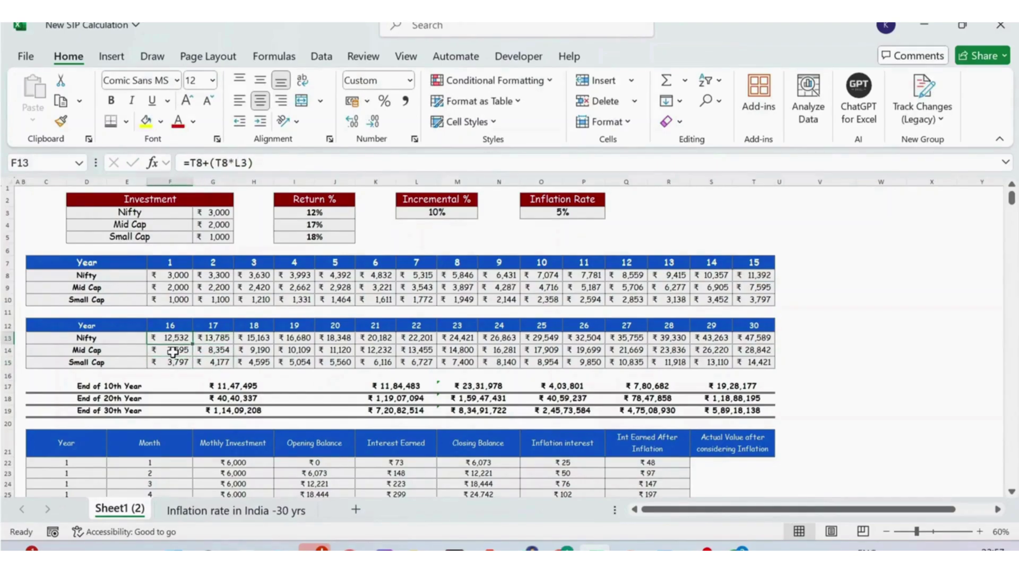
- Check the year 17 Nifty and Mid Cap formulas and follow the Nifty row to year 30
{"action": "key", "text": "Right"}
{"action": "key", "text": "Down"}
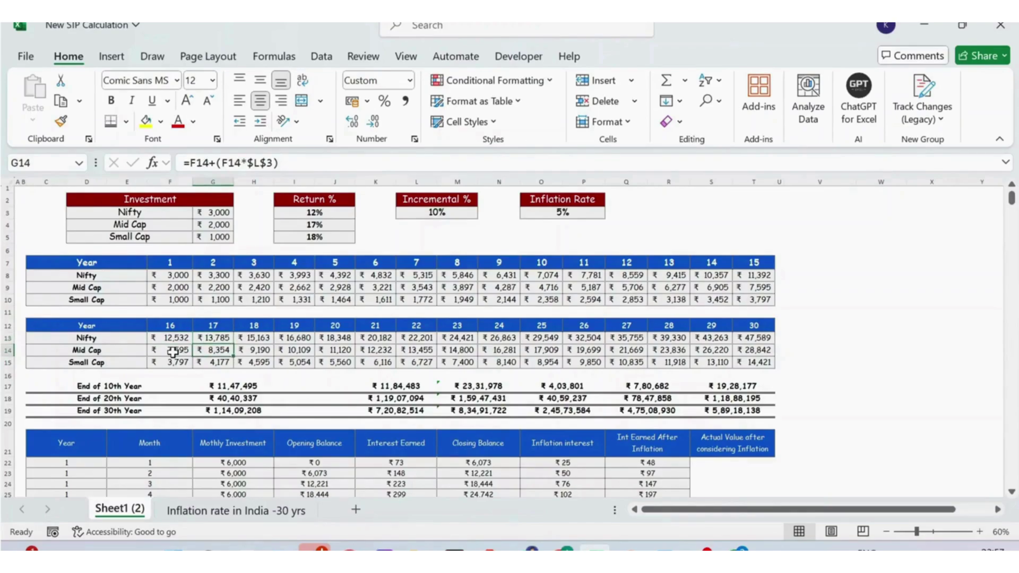
{"action": "key", "text": "Up"}
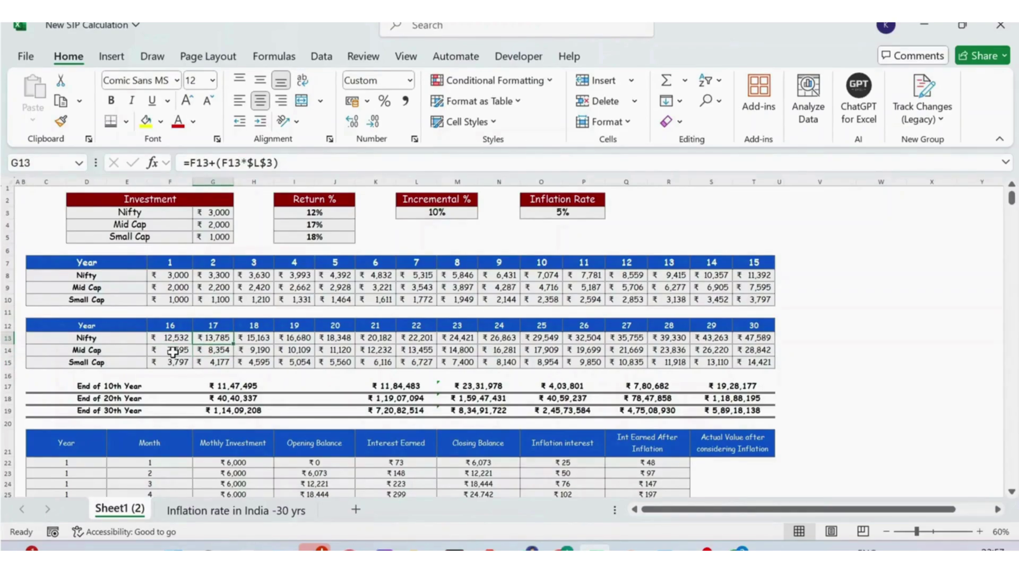
{"action": "key", "text": "Up"}
{"action": "key", "text": "Down"}
{"action": "key", "text": "Right"}
{"action": "key", "text": "ctrl+Right"}
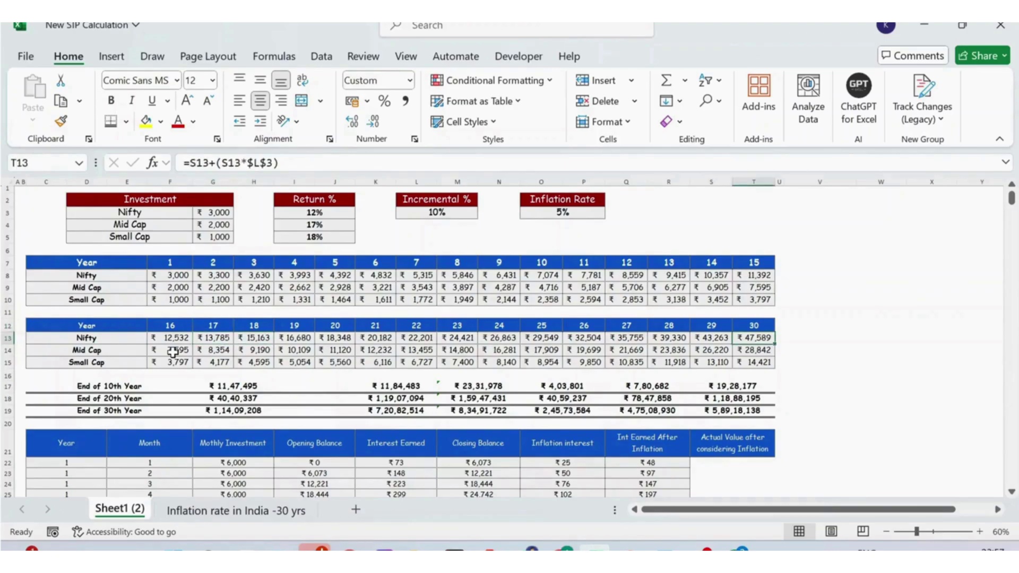
- Inspect the SUM formula for the total monthly investment in the End of 10th Year row
{"action": "left_click", "coordinate": [136, 384]}
{"action": "key", "text": "Down"}
{"action": "key", "text": "Down"}
{"action": "key", "text": "Down"}
{"action": "key", "text": "Down"}
{"action": "key", "text": "Down"}
{"action": "key", "text": "Down"}
{"action": "key", "text": "Down"}
{"action": "key", "text": "Down"}
{"action": "key", "text": "Down"}
{"action": "key", "text": "Down"}
{"action": "key", "text": "Down"}
{"action": "key", "text": "Down"}
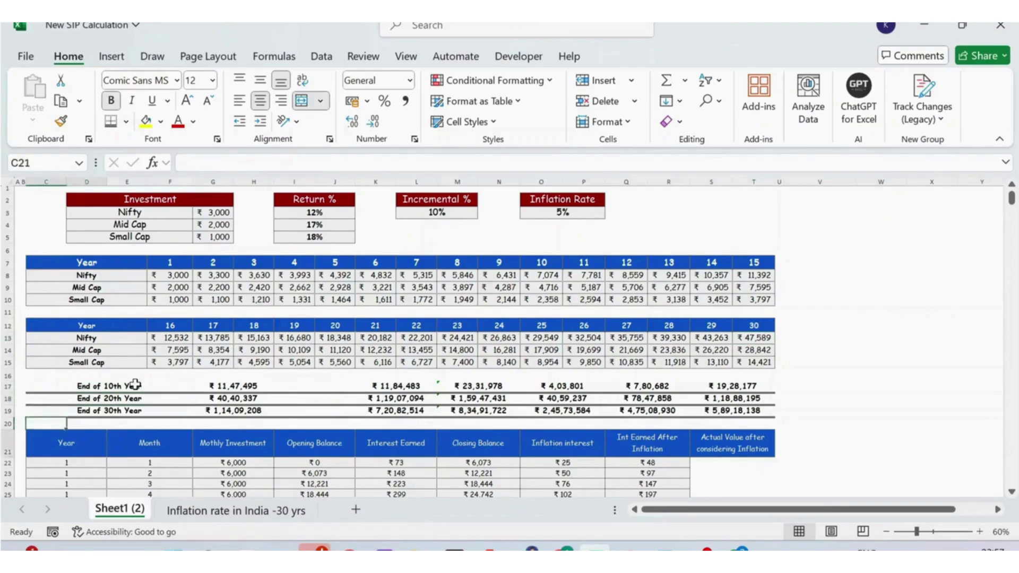
{"action": "left_click", "coordinate": [104, 339]}
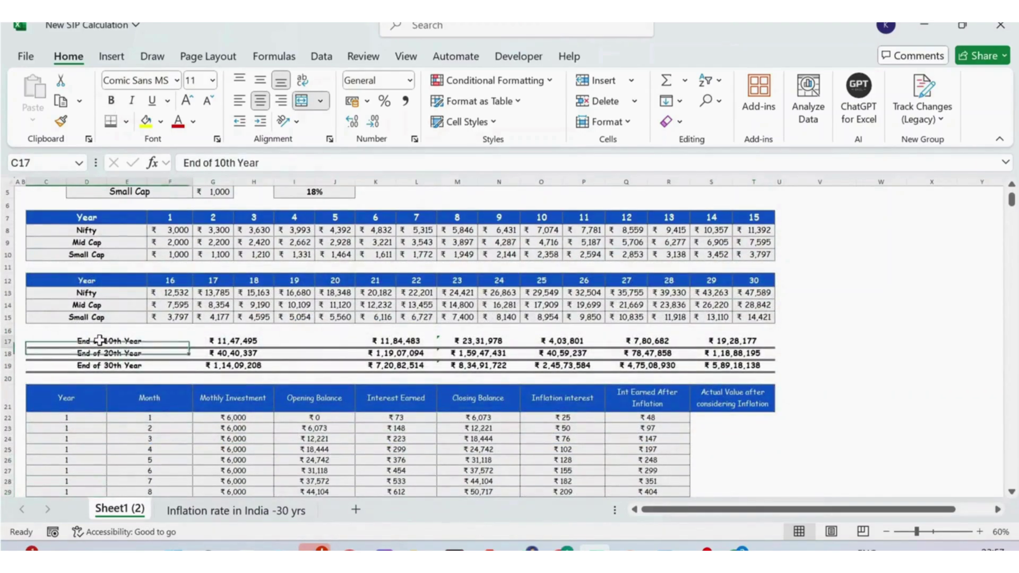
{"action": "left_click", "coordinate": [227, 341]}
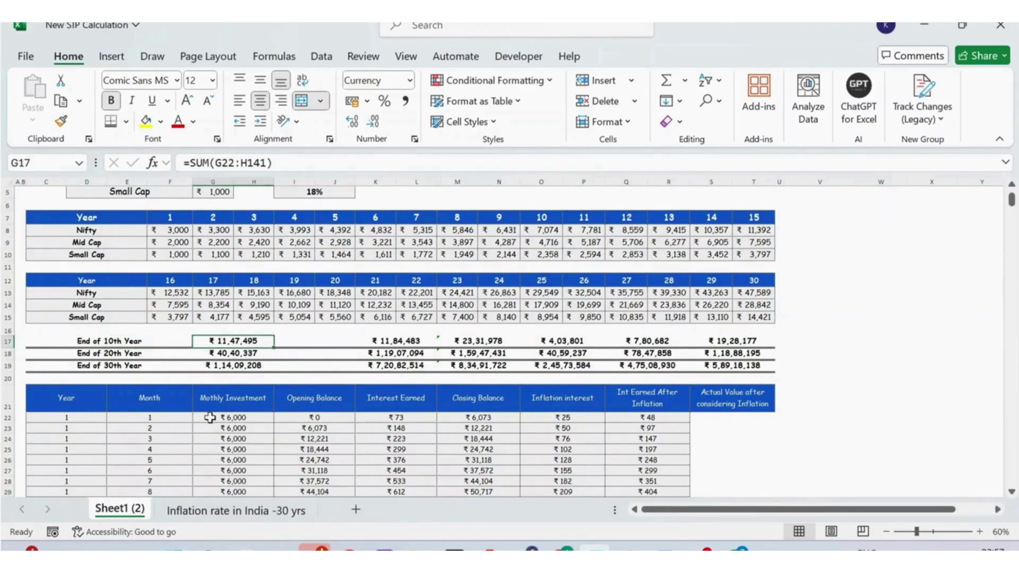
- Check the Year column of the monthly table from its header through the year 1 rows to the start of year 2
{"action": "left_click", "coordinate": [71, 413]}
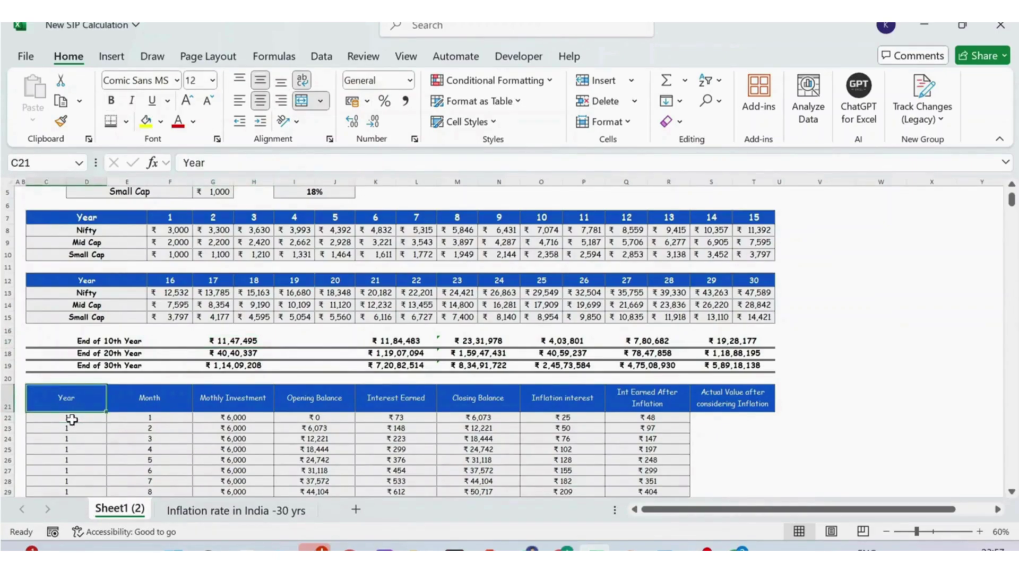
{"action": "left_click", "coordinate": [72, 420]}
{"action": "key", "text": "Down"}
{"action": "key", "text": "Down"}
{"action": "key", "text": "Down"}
{"action": "key", "text": "Down"}
{"action": "key", "text": "Down"}
{"action": "key", "text": "Down"}
{"action": "key", "text": "Down"}
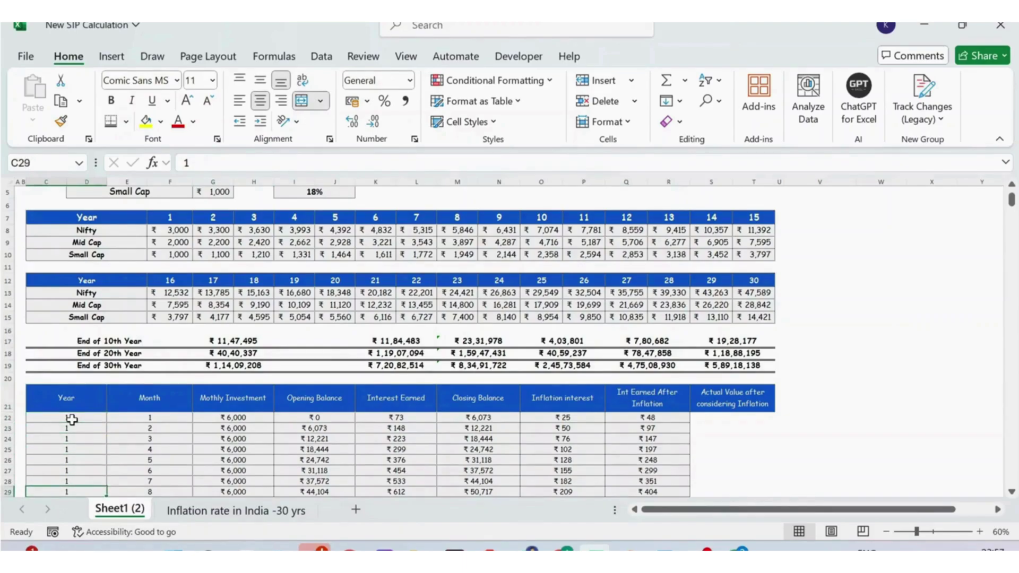
{"action": "key", "text": "Down"}
{"action": "key", "text": "Down"}
{"action": "key", "text": "Down"}
{"action": "key", "text": "Down"}
{"action": "key", "text": "Down"}
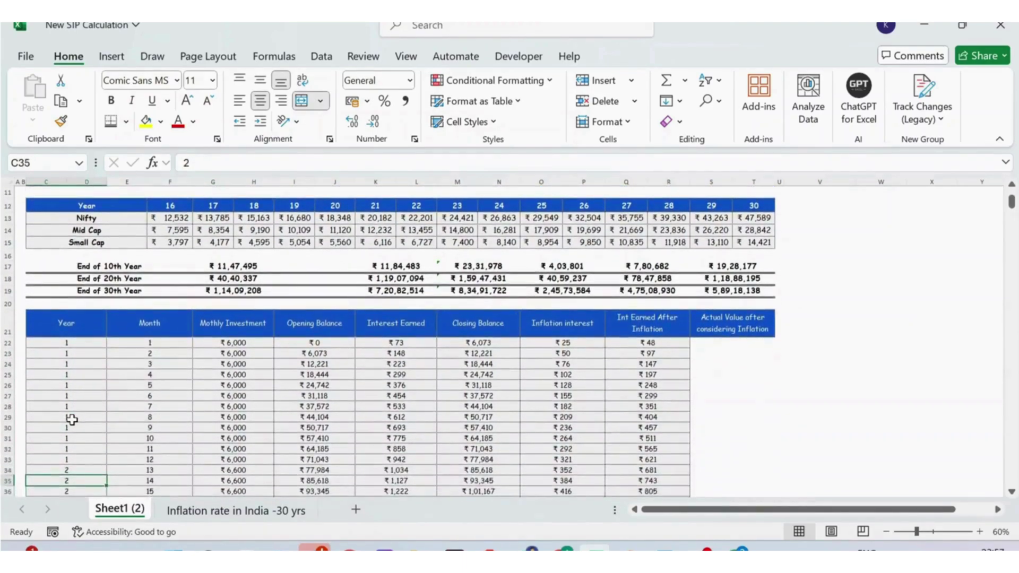
{"action": "key", "text": "Up"}
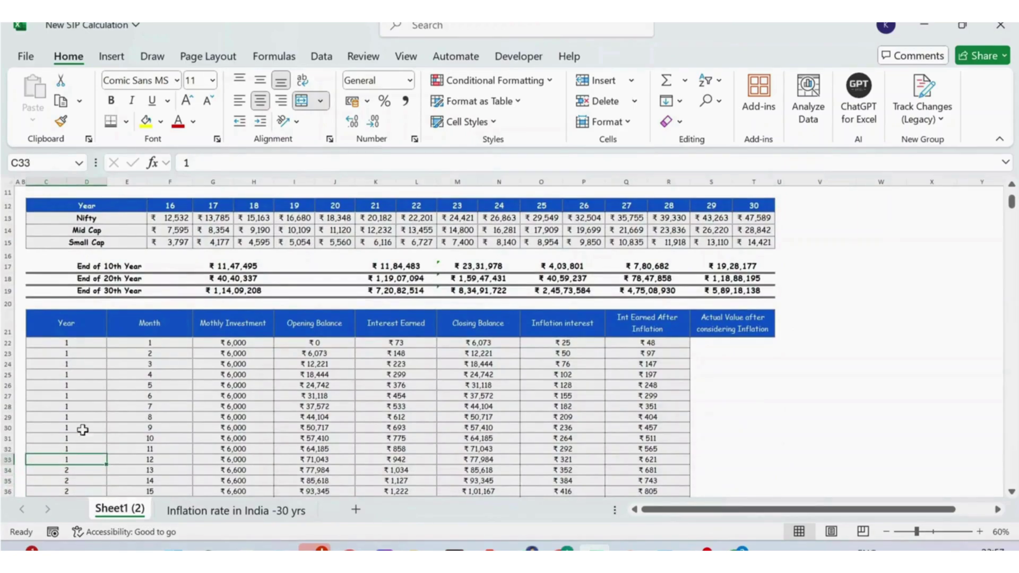
- Check where year 1 changes to year 2 against the Month column and follow the rows to the start of year 3
{"action": "left_click", "coordinate": [153, 458]}
{"action": "key", "text": "Down"}
{"action": "key", "text": "Left"}
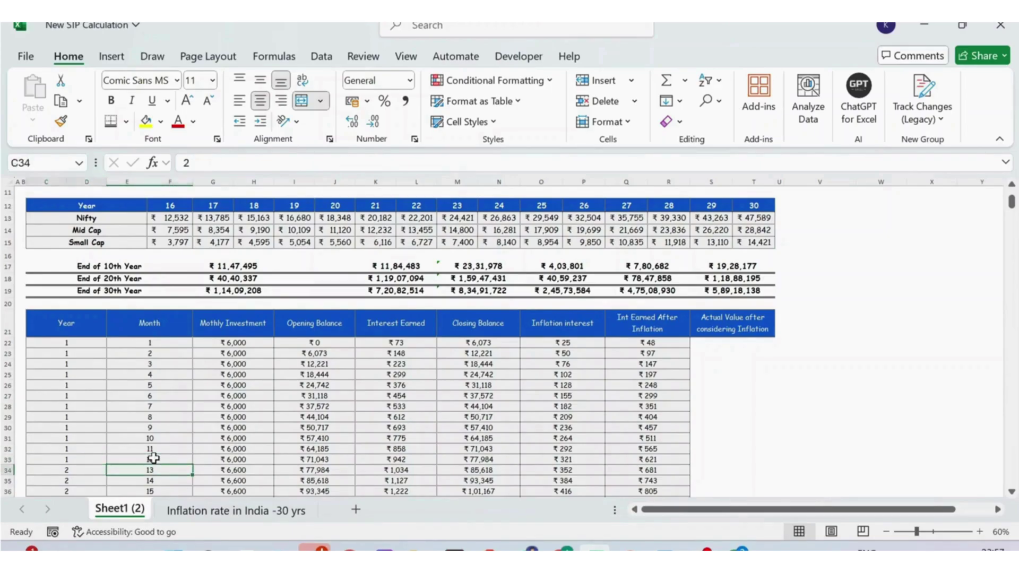
{"action": "key", "text": "Down"}
{"action": "key", "text": "Down"}
{"action": "key", "text": "Down"}
{"action": "key", "text": "Down"}
{"action": "key", "text": "Down"}
{"action": "key", "text": "Down"}
{"action": "key", "text": "Down"}
{"action": "key", "text": "Down"}
{"action": "key", "text": "Down"}
{"action": "key", "text": "Down"}
{"action": "key", "text": "Down"}
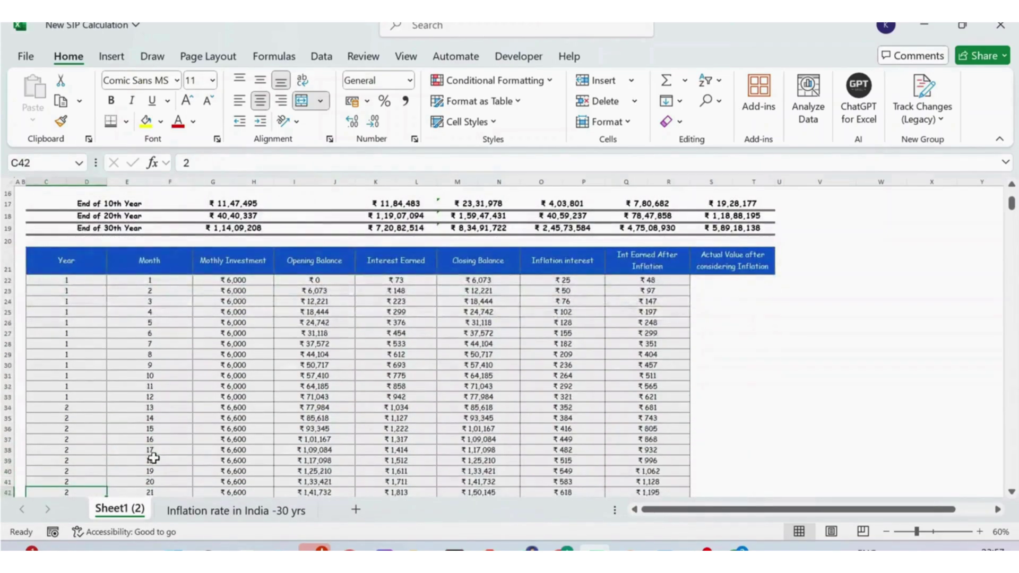
{"action": "key", "text": "Down"}
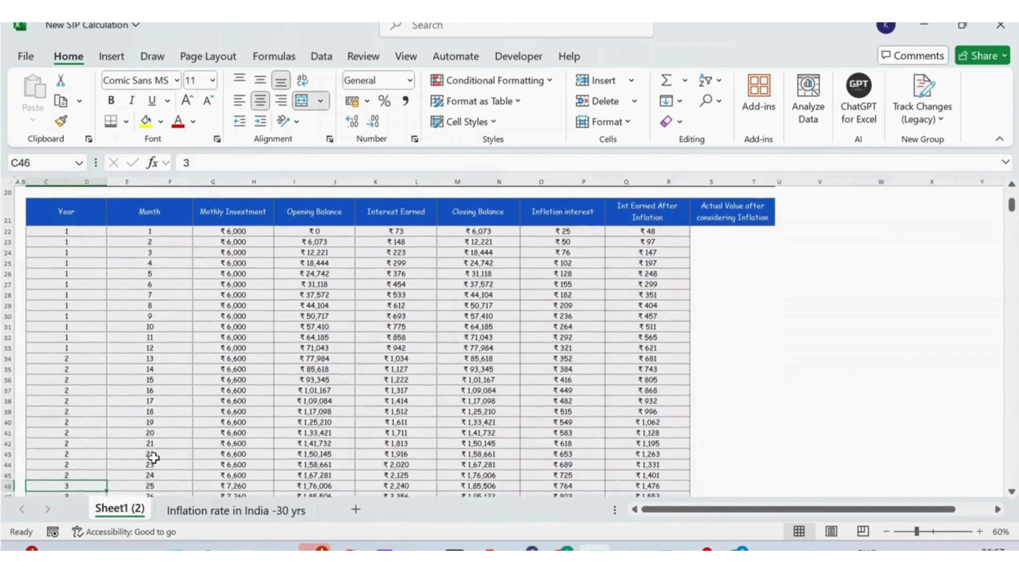
{"action": "key", "text": "Right"}
{"action": "key", "text": "Left"}
{"action": "key", "text": "Right"}
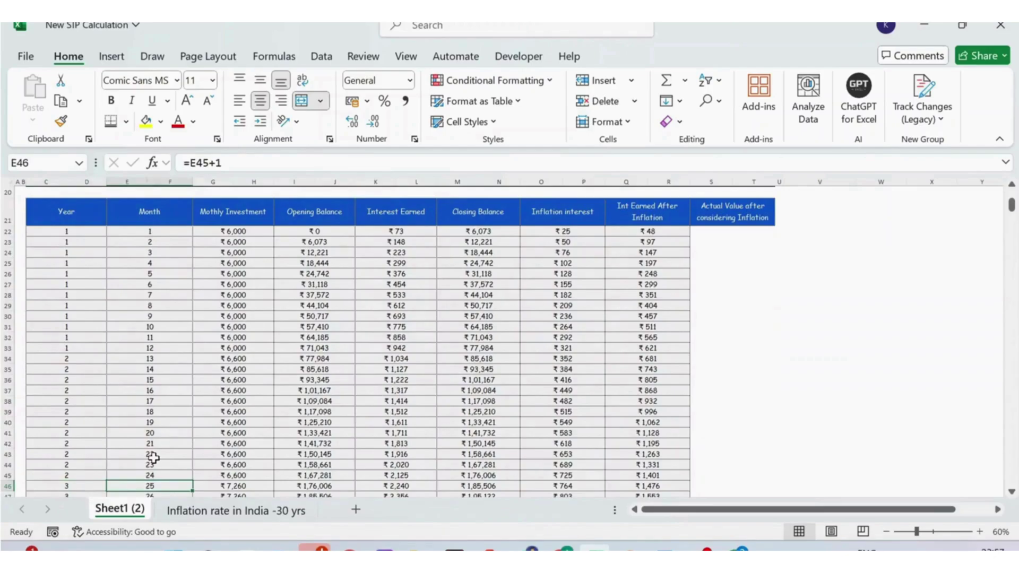
- Inspect the first entry of the Month column and the month 2 formula with its reference to the preceding month
{"action": "key", "text": "ctrl+Up"}
{"action": "key", "text": "Down"}
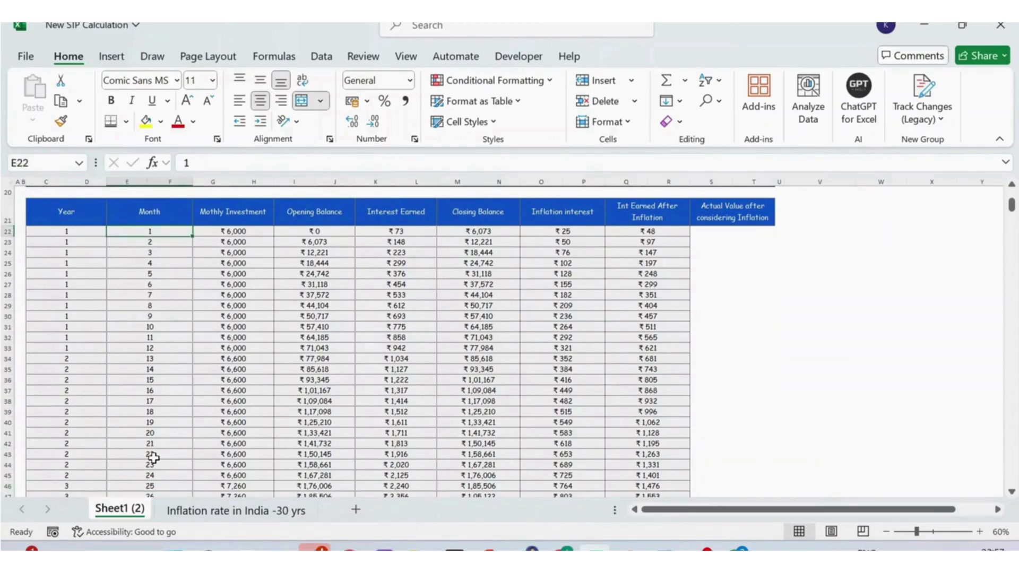
{"action": "key", "text": "Down"}
{"action": "key", "text": "Up"}
{"action": "left_click", "coordinate": [166, 246]}
{"action": "double_click", "coordinate": [166, 246]}
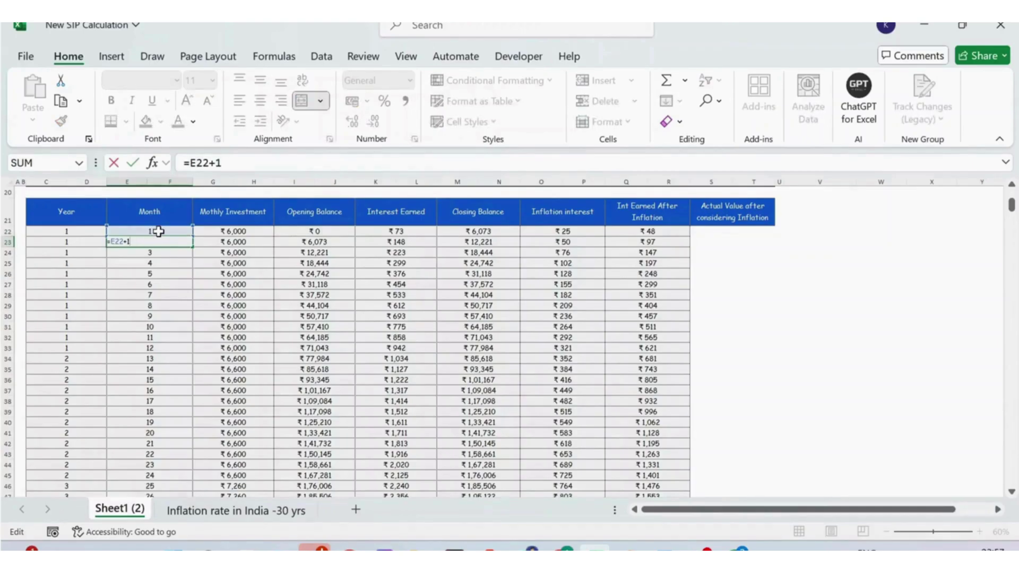
{"action": "key", "text": "Escape"}
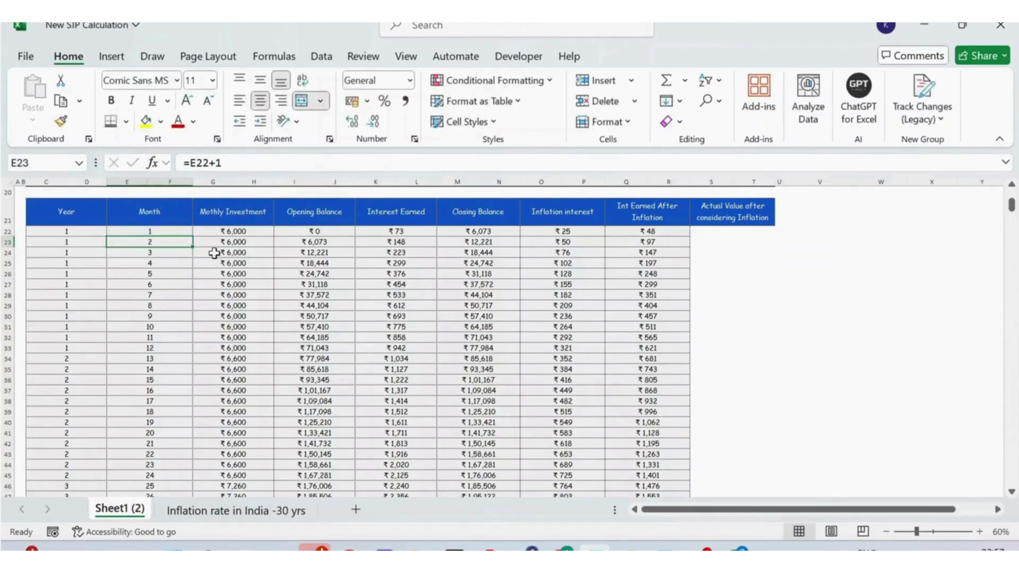
- Check how far the Month column extends in year 30 and return to the start of the monthly table
{"action": "key", "text": "ctrl+Down"}
{"action": "key", "text": "Down"}
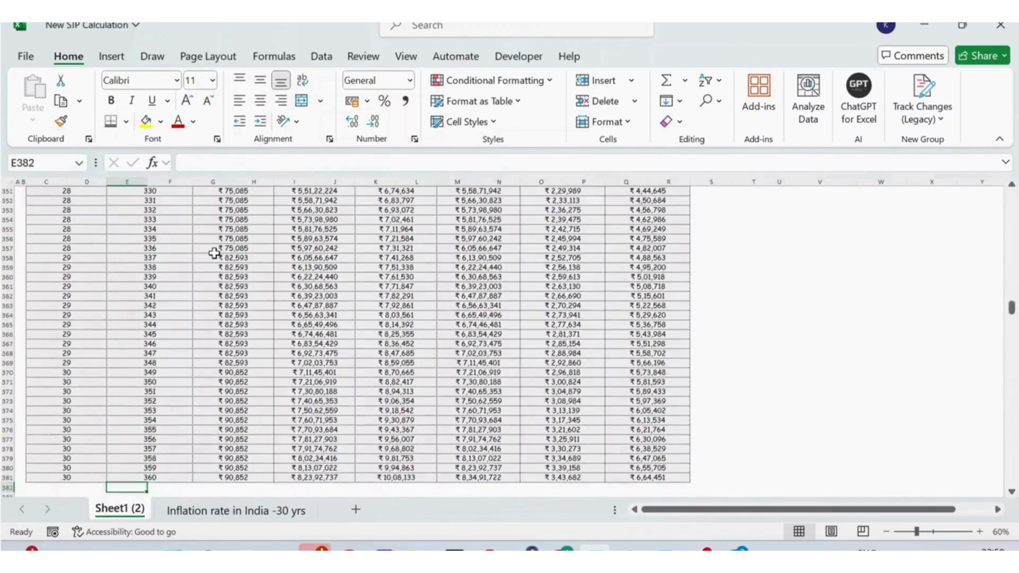
{"action": "key", "text": "Up"}
{"action": "key", "text": "ctrl+Up"}
{"action": "key", "text": "Up"}
{"action": "key", "text": "Up"}
{"action": "key", "text": "Up"}
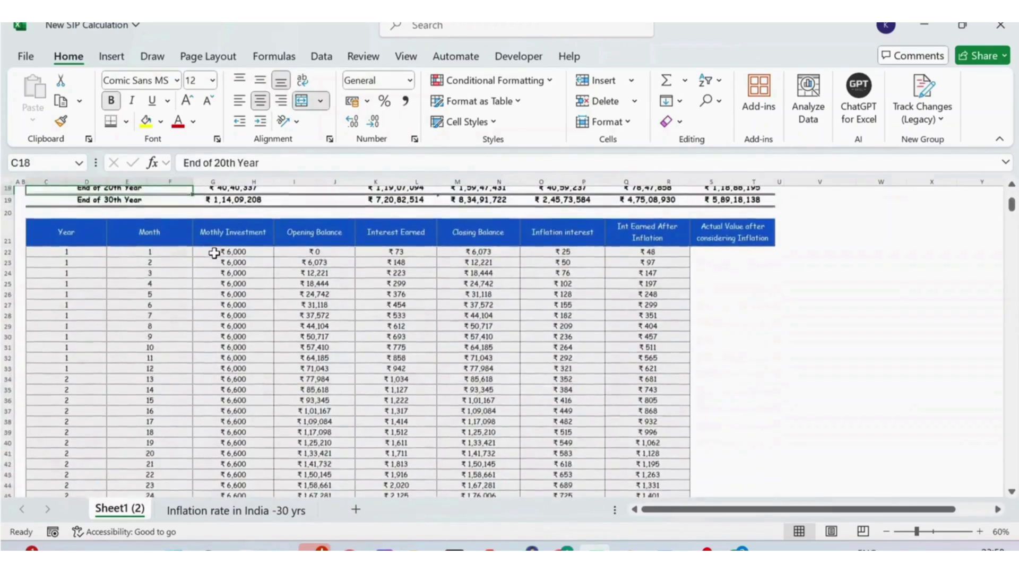
{"action": "key", "text": "Down"}
{"action": "key", "text": "Down"}
{"action": "key", "text": "Up"}
{"action": "key", "text": "Up"}
{"action": "key", "text": "Up"}
{"action": "key", "text": "Up"}
{"action": "key", "text": "Up"}
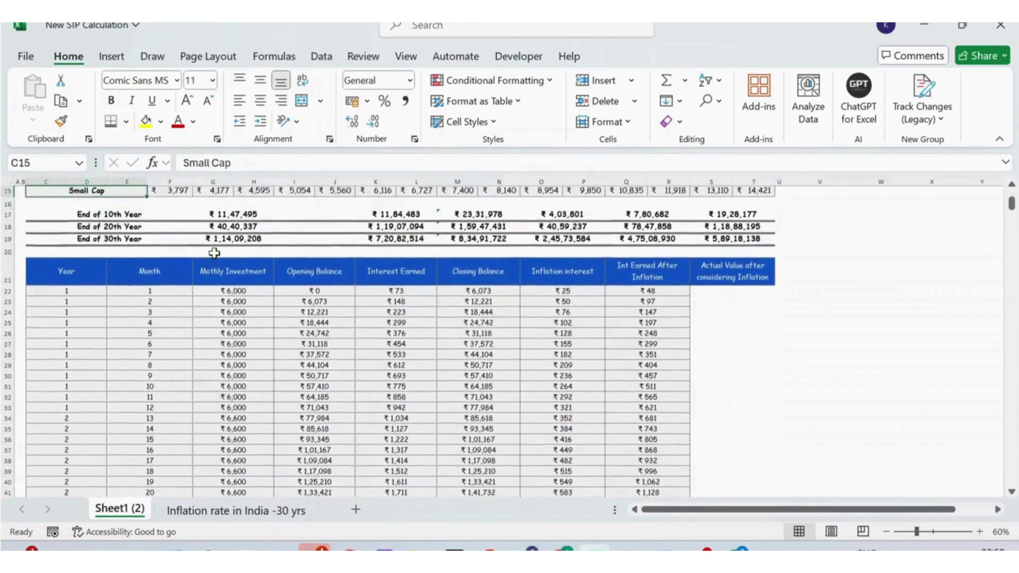
- Inspect the month 1 monthly investment HLOOKUP formula and its ranges in the year 1 to 15 table, along with the month 2 formula
{"action": "left_click", "coordinate": [247, 293]}
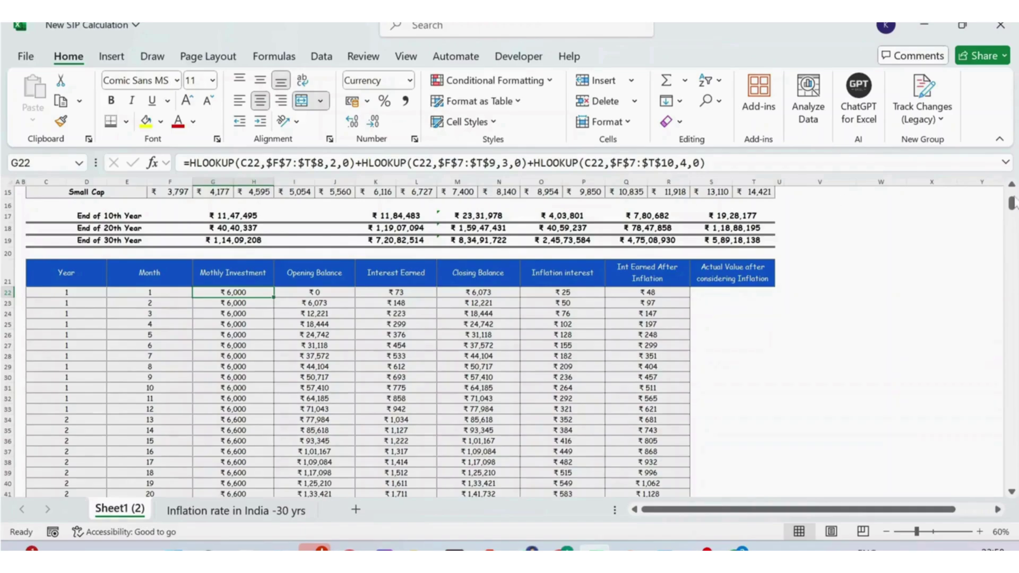
{"action": "scroll", "coordinate": [1012, 186], "scroll_direction": "up", "scroll_amount": 4}
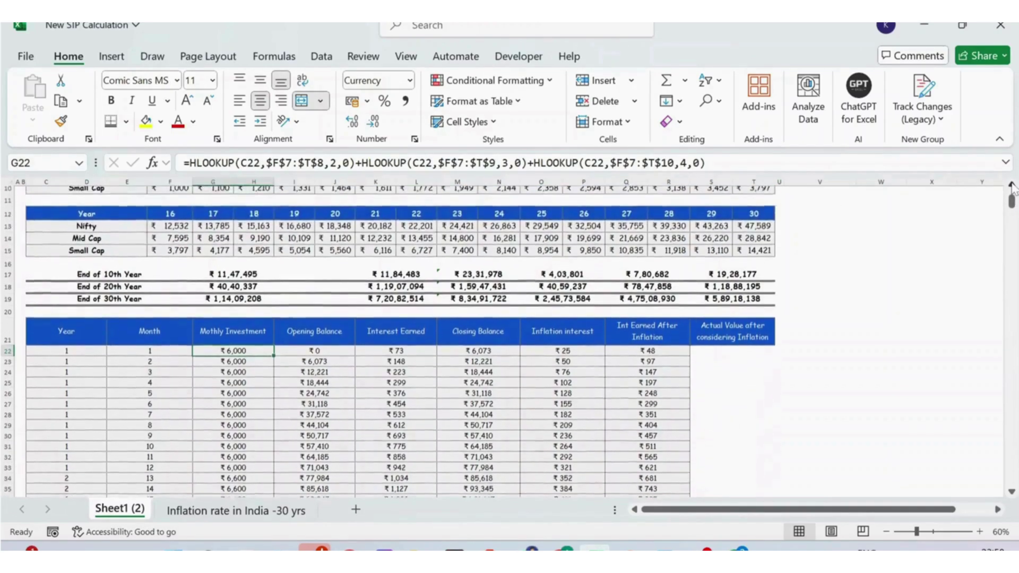
{"action": "scroll", "coordinate": [1012, 187], "scroll_direction": "up", "scroll_amount": 1}
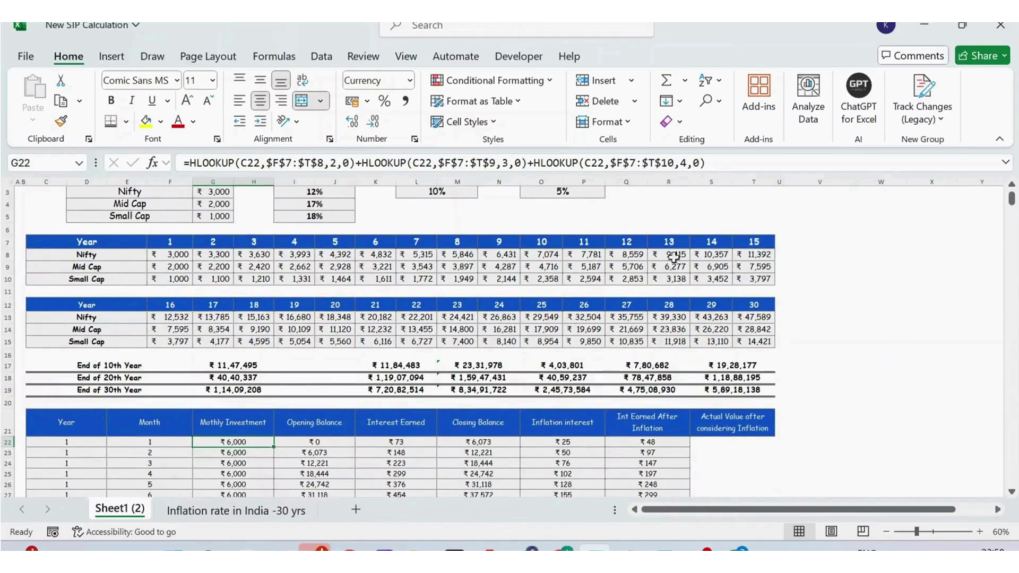
{"action": "key", "text": "F2"}
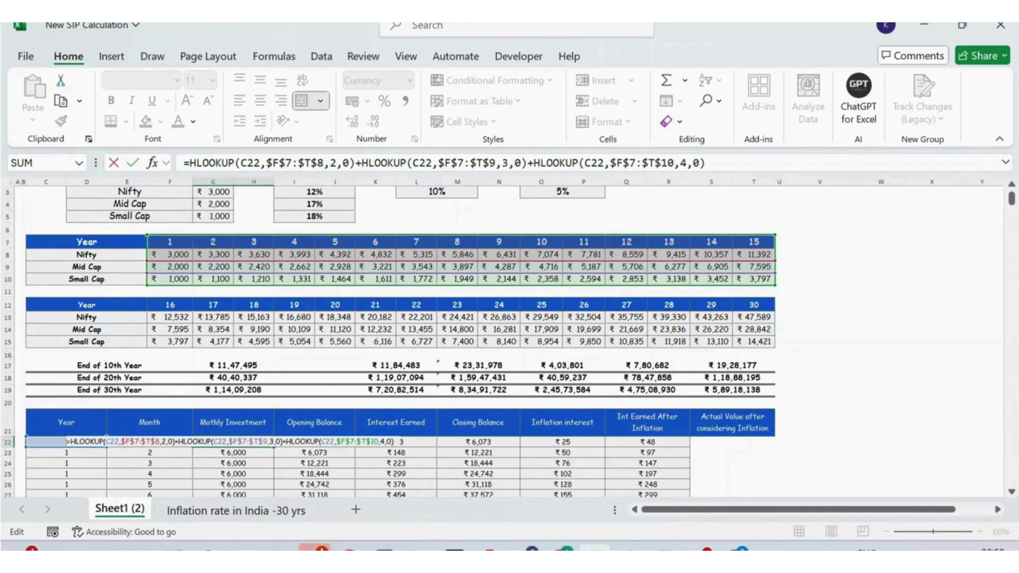
{"action": "key", "text": "Escape"}
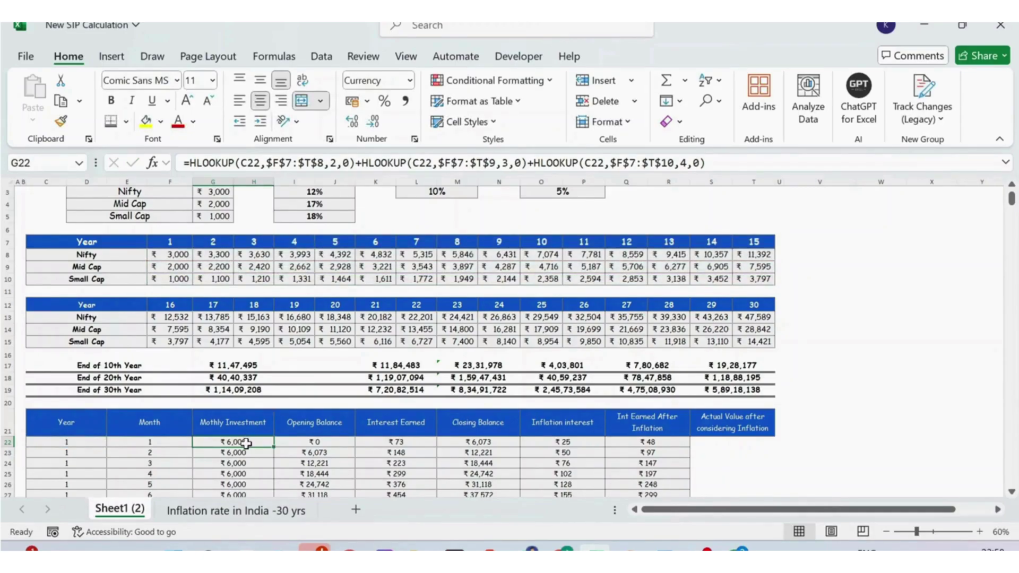
{"action": "key", "text": "Down"}
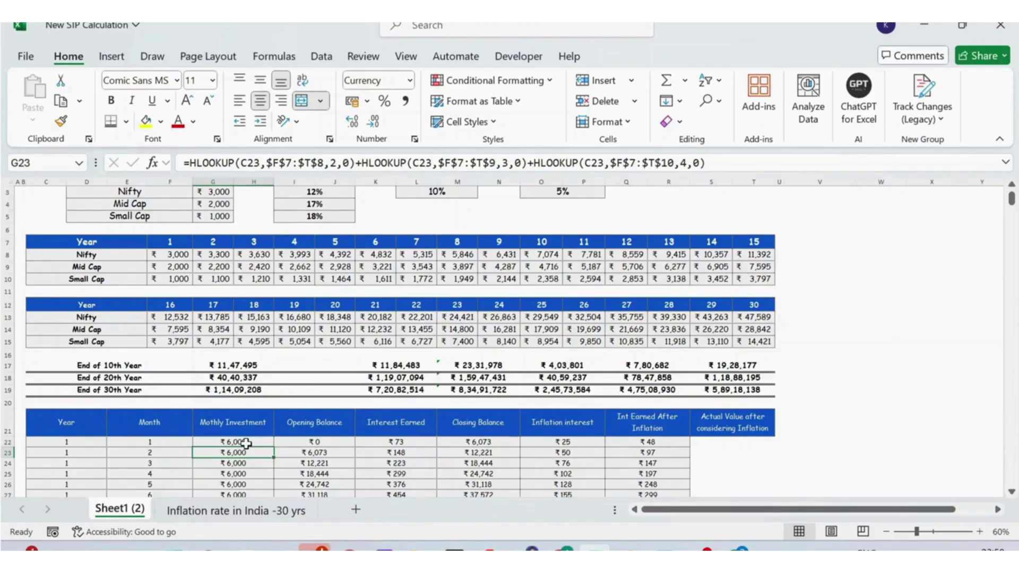
- Inspect the first three Opening Balance entries and the month 2 formula's reference to the month 1 closing balance
{"action": "key", "text": "Right"}
{"action": "key", "text": "Up"}
{"action": "key", "text": "Up"}
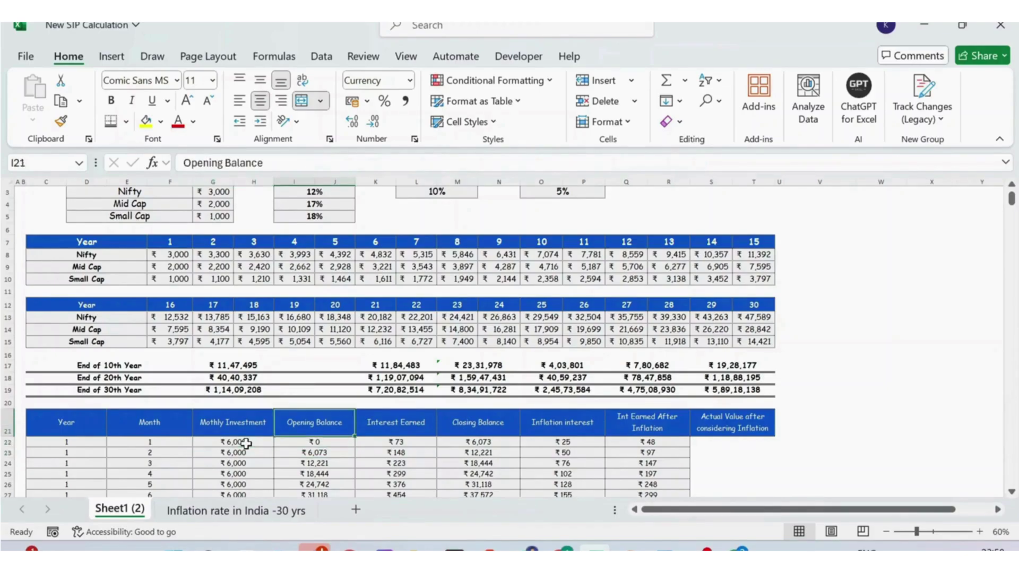
{"action": "key", "text": "Down"}
{"action": "key", "text": "Down"}
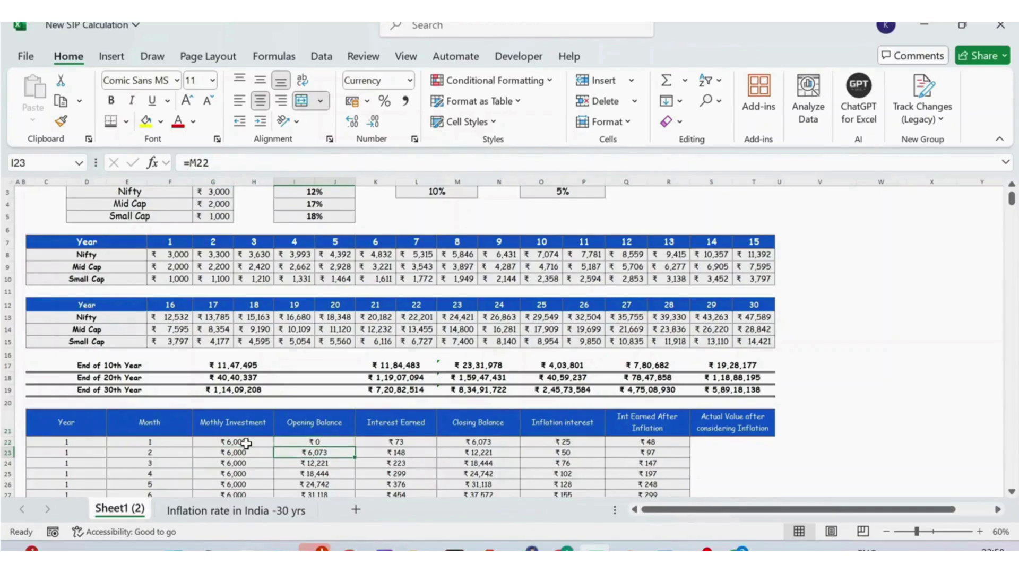
{"action": "key", "text": "Down"}
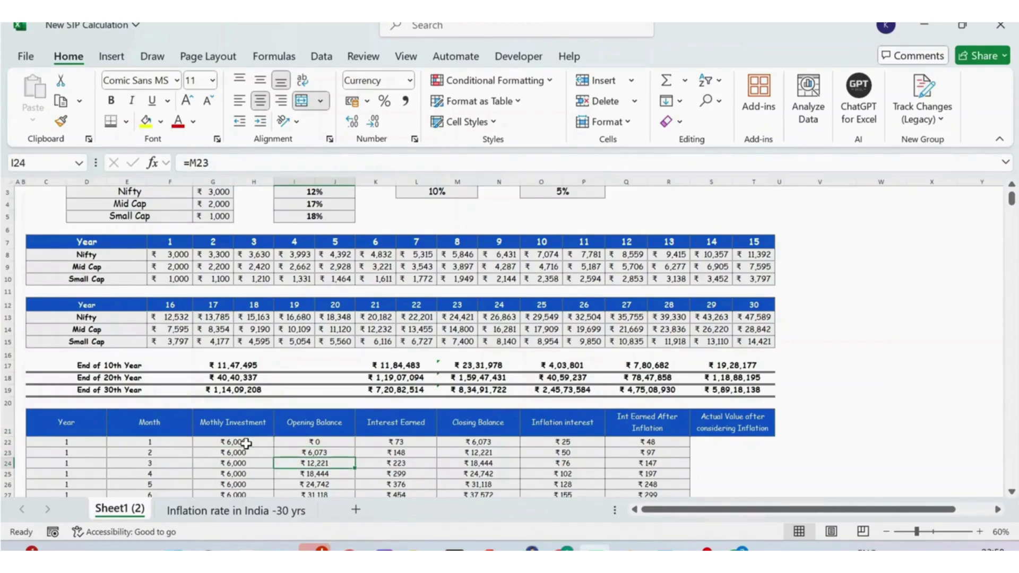
{"action": "key", "text": "Up"}
{"action": "key", "text": "Up"}
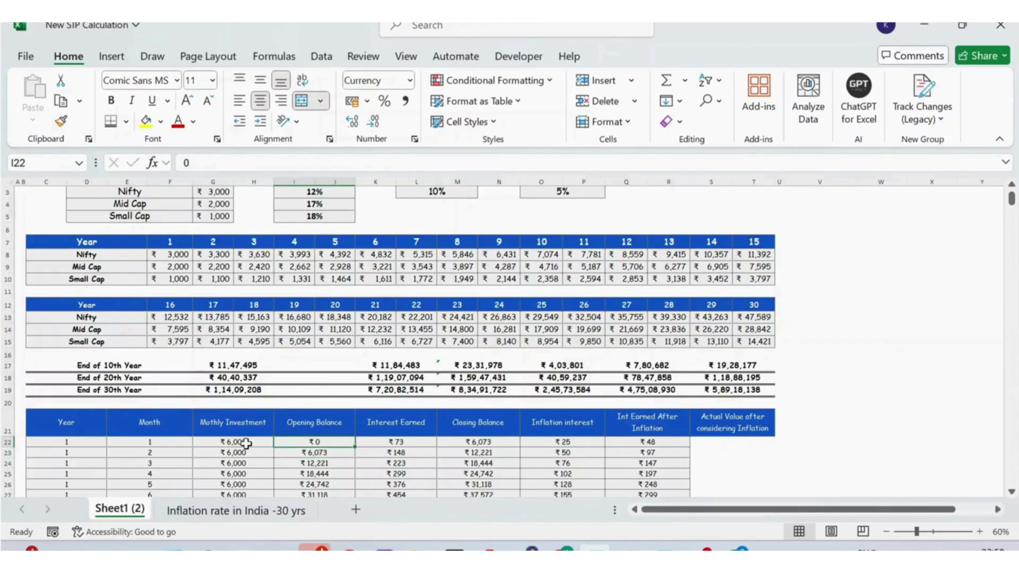
{"action": "key", "text": "Down"}
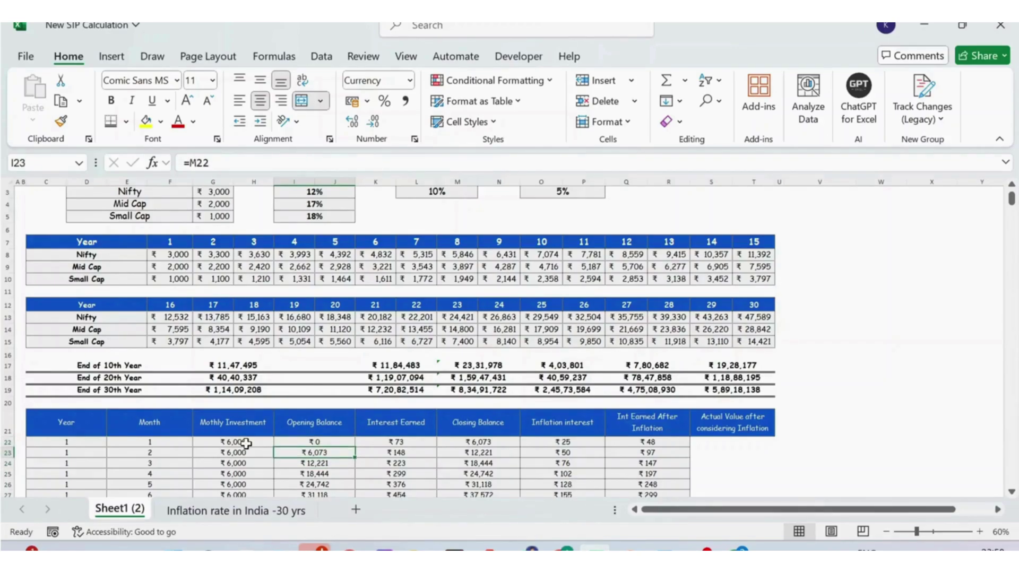
{"action": "key", "text": "F2"}
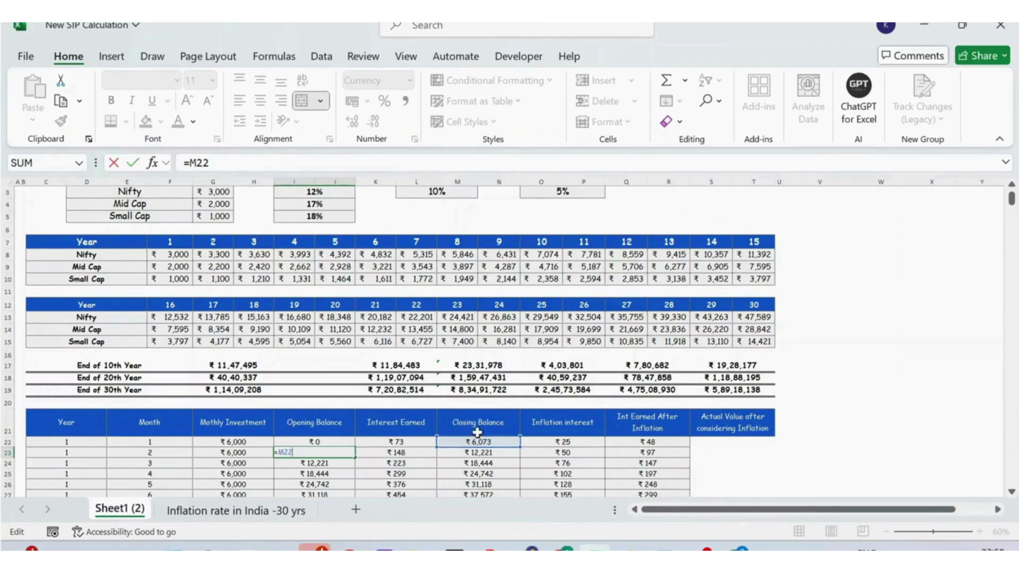
{"action": "key", "text": "Escape"}
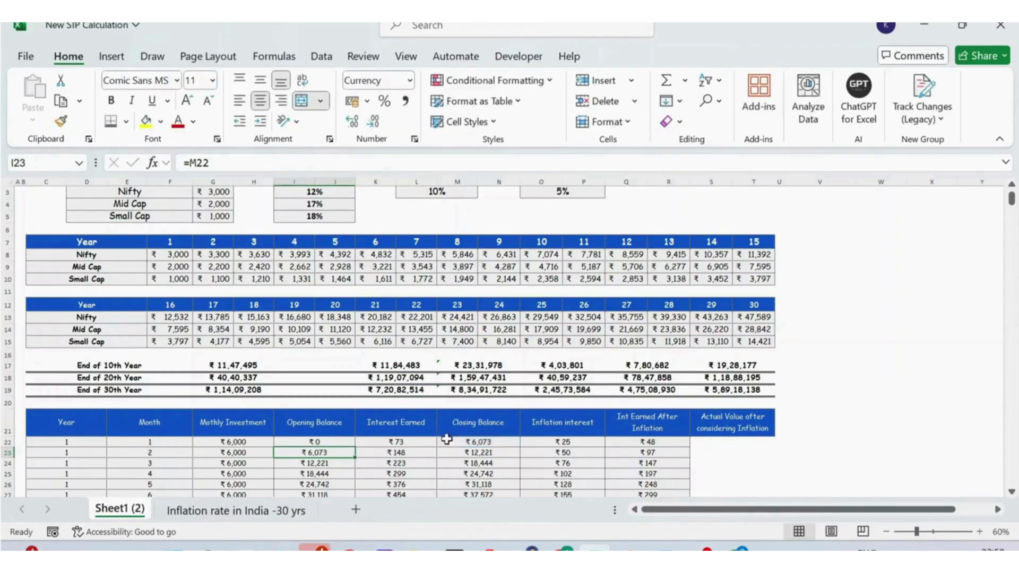
- Inspect the month 1 Interest Earned formula and its references to the three investment amounts and return percentages
{"action": "left_click", "coordinate": [406, 451]}
{"action": "double_click", "coordinate": [399, 442]}
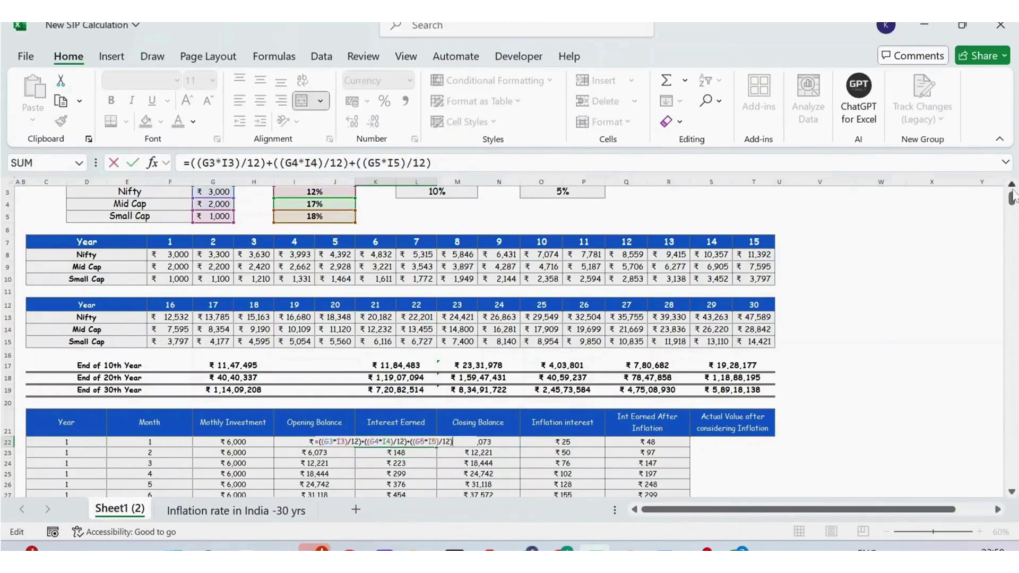
{"action": "scroll", "coordinate": [1011, 197], "scroll_direction": "up", "scroll_amount": 1}
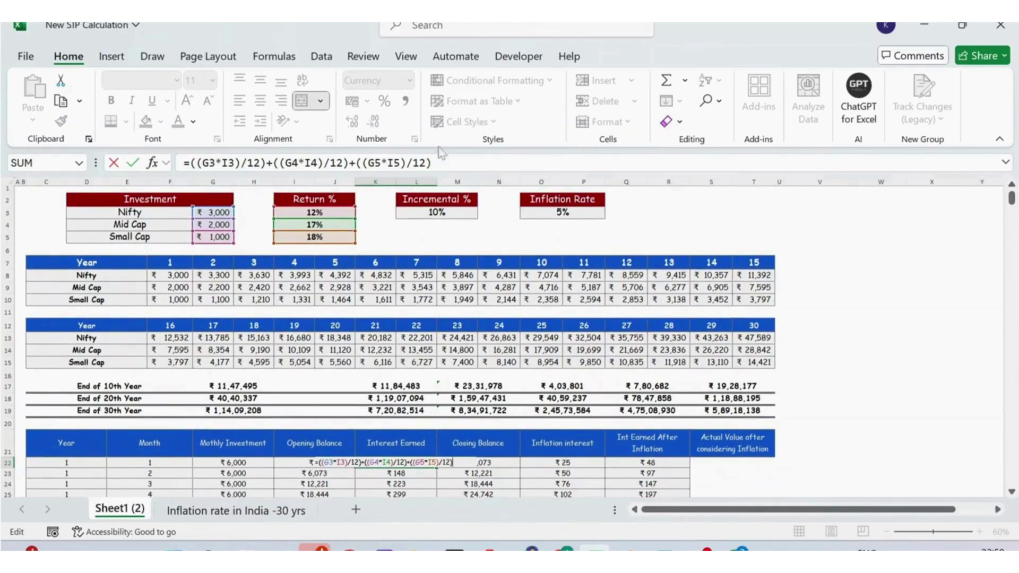
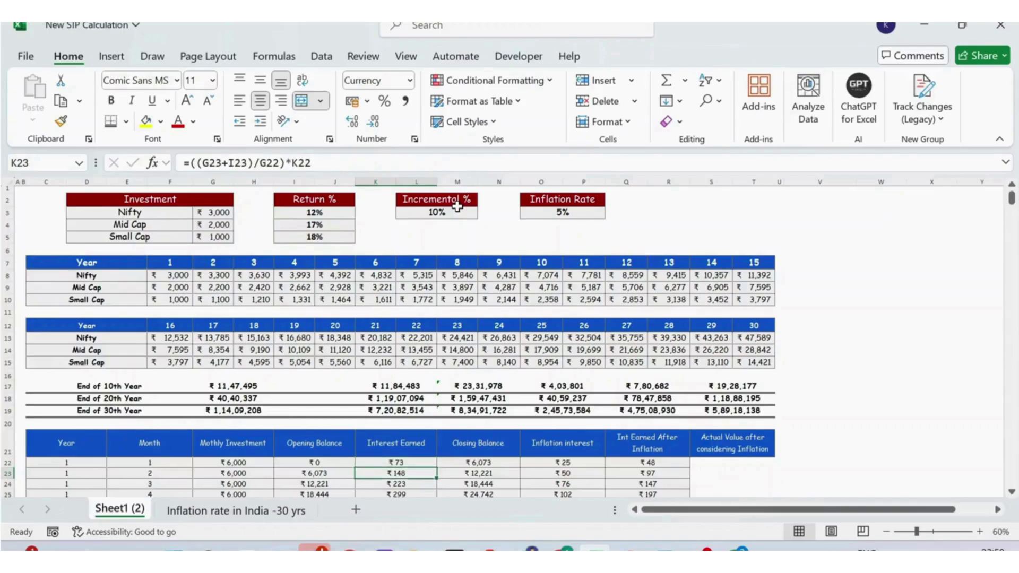
- Inspect the month 2 Interest Earned formula and its references to the monthly investments, the opening balance and the month 1 interest
{"action": "key", "text": "Up"}
{"action": "key", "text": "Right"}
{"action": "key", "text": "Up"}
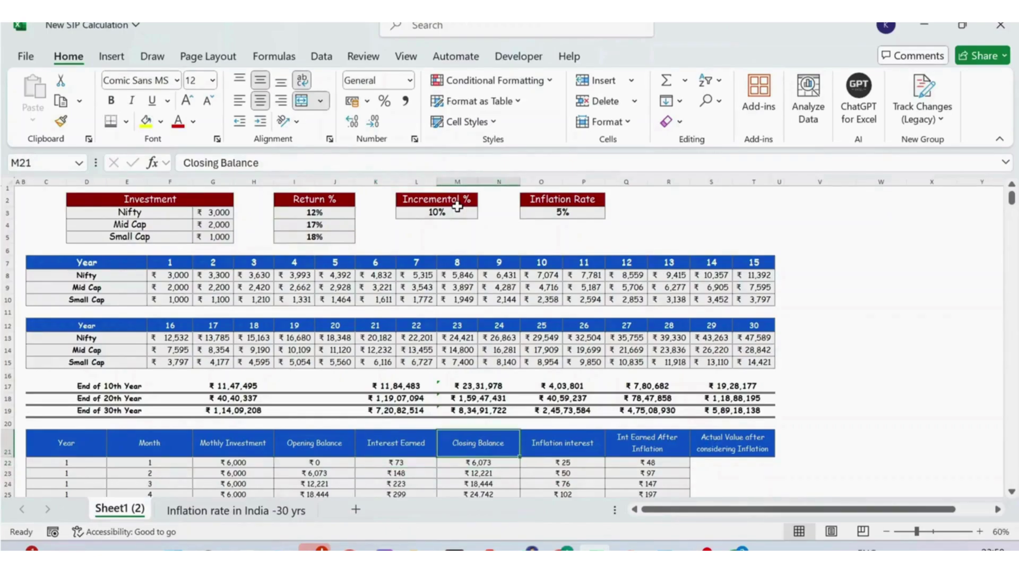
{"action": "key", "text": "Down"}
{"action": "key", "text": "Left"}
{"action": "key", "text": "Left"}
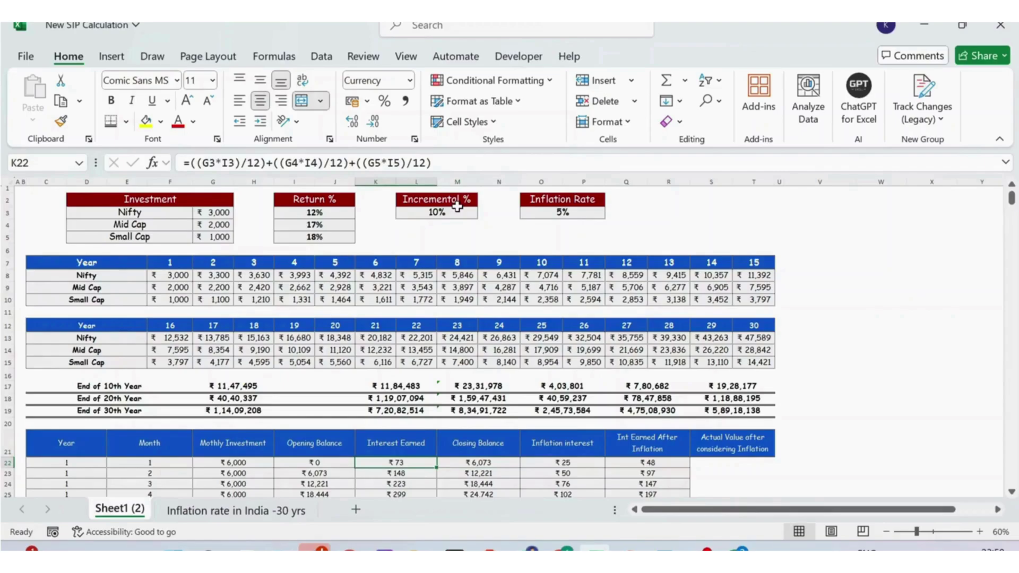
{"action": "key", "text": "Down"}
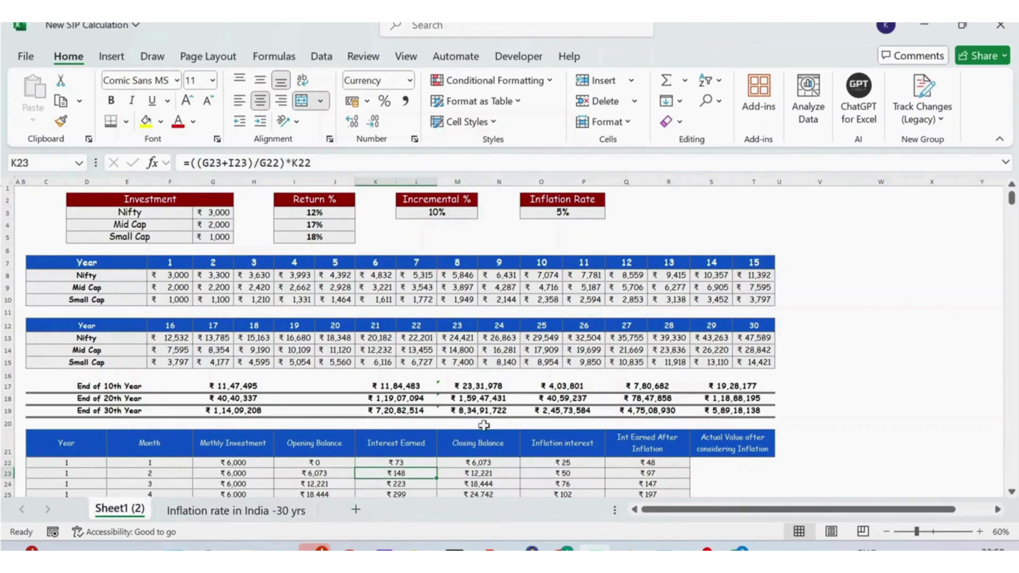
{"action": "key", "text": "F2"}
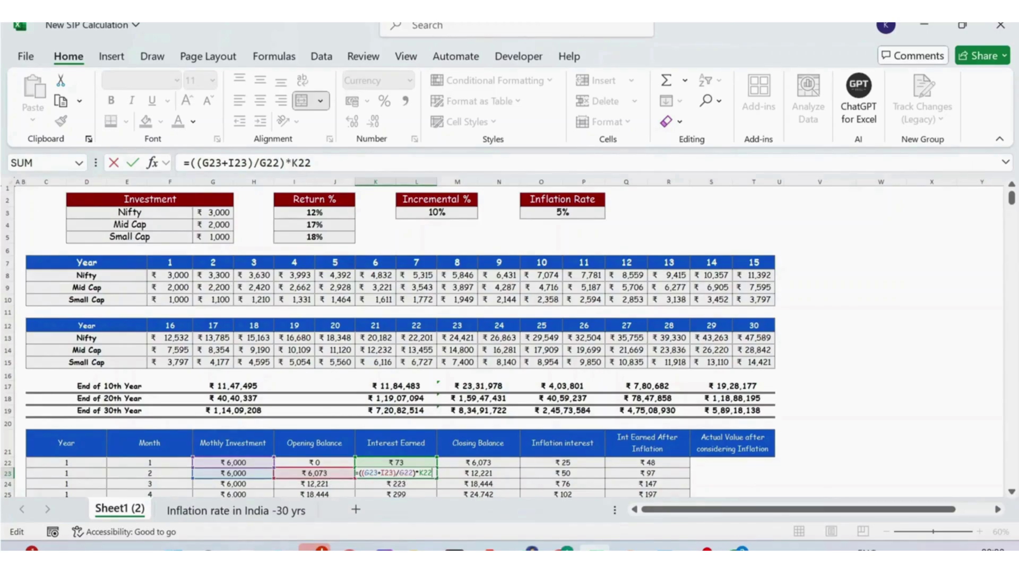
{"action": "key", "text": "ctrl+Return"}
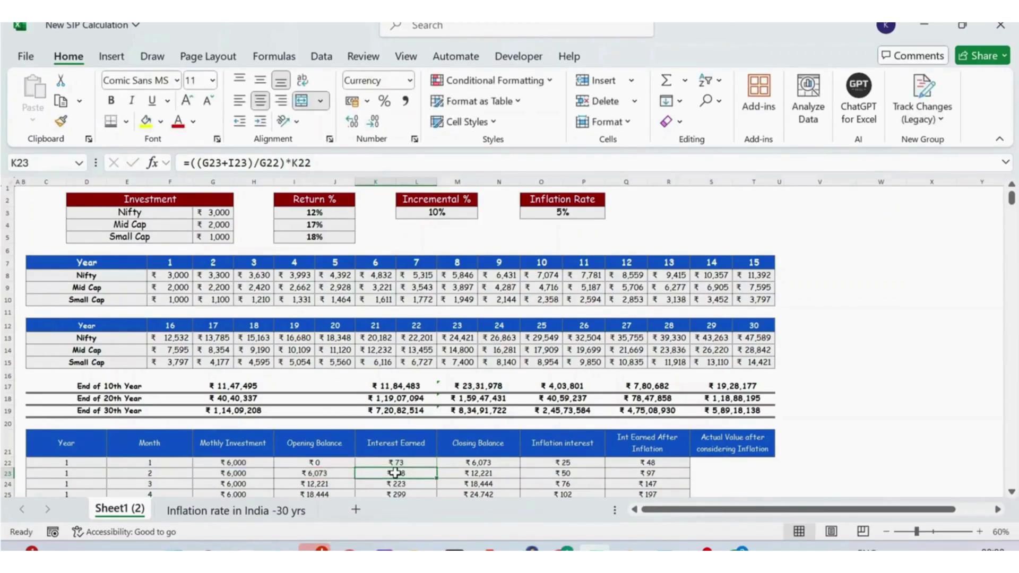
- Inspect the month 2 Closing Balance formula and its references to the monthly investment, opening balance and interest earned
{"action": "key", "text": "Right"}
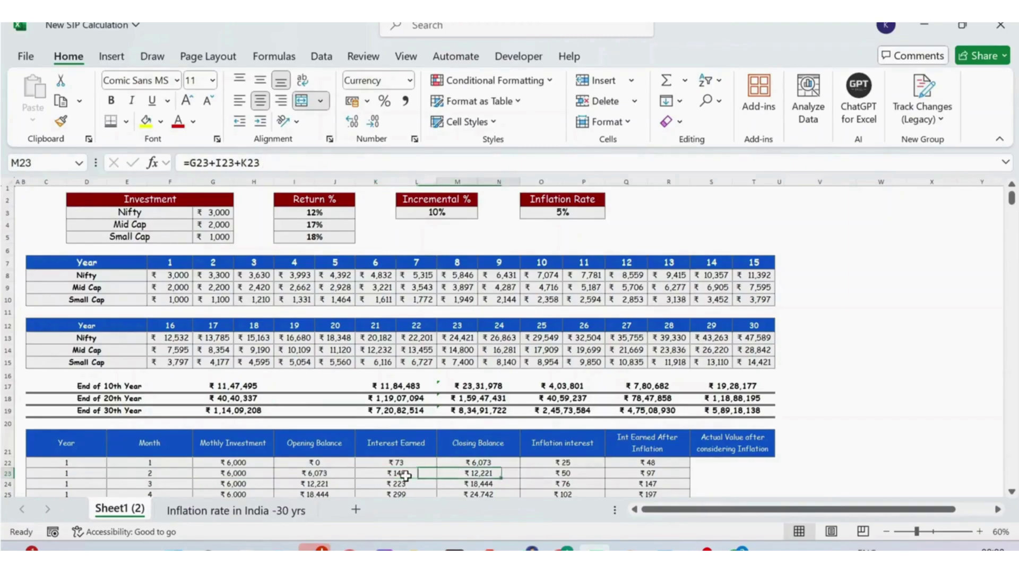
{"action": "key", "text": "Left"}
{"action": "key", "text": "Right"}
{"action": "key", "text": "F2"}
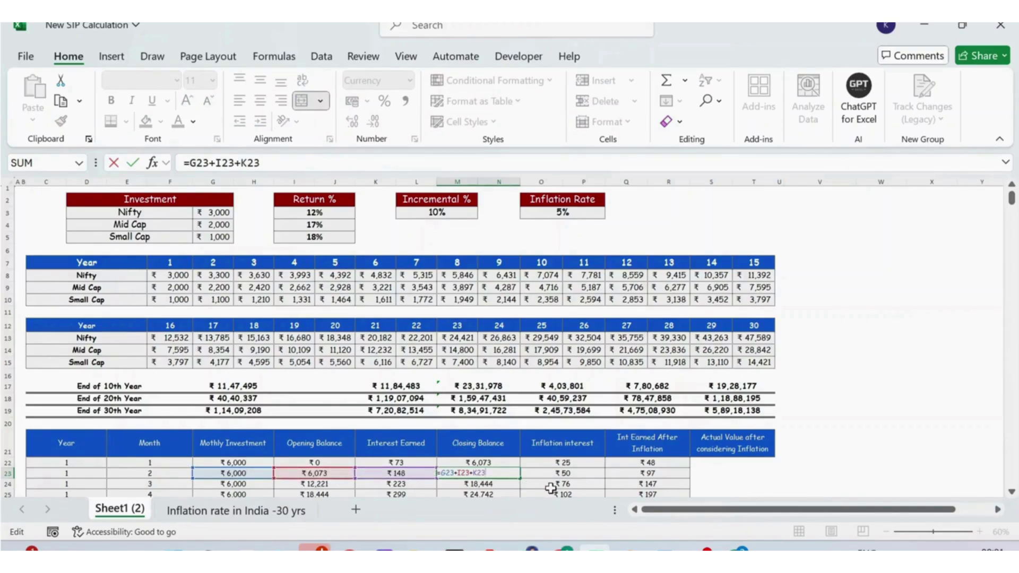
{"action": "key", "text": "Escape"}
- Inspect the month 1 Inflation interest formula and the Inflation Rate input that it references
{"action": "left_click", "coordinate": [560, 462]}
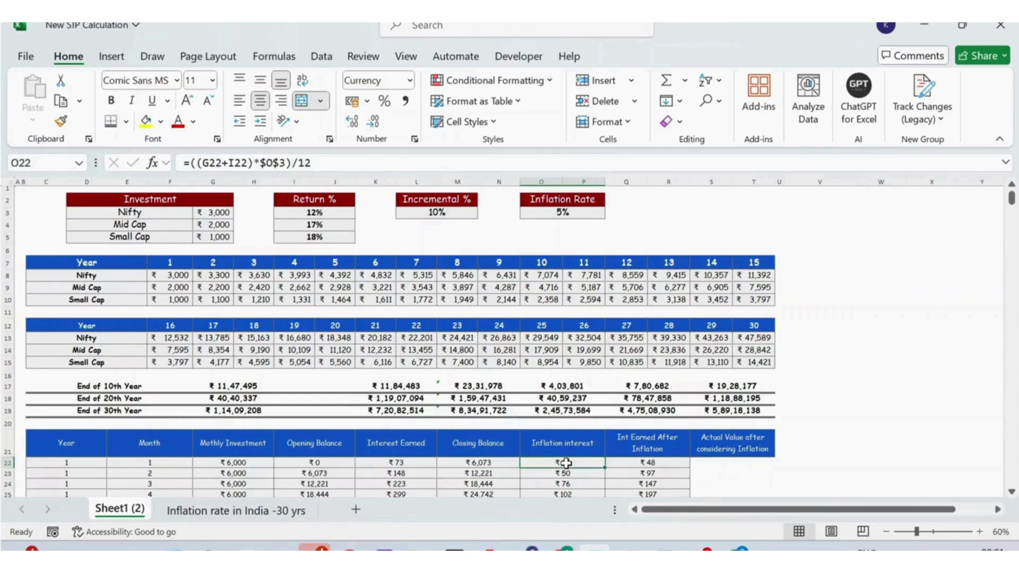
{"action": "key", "text": "F2"}
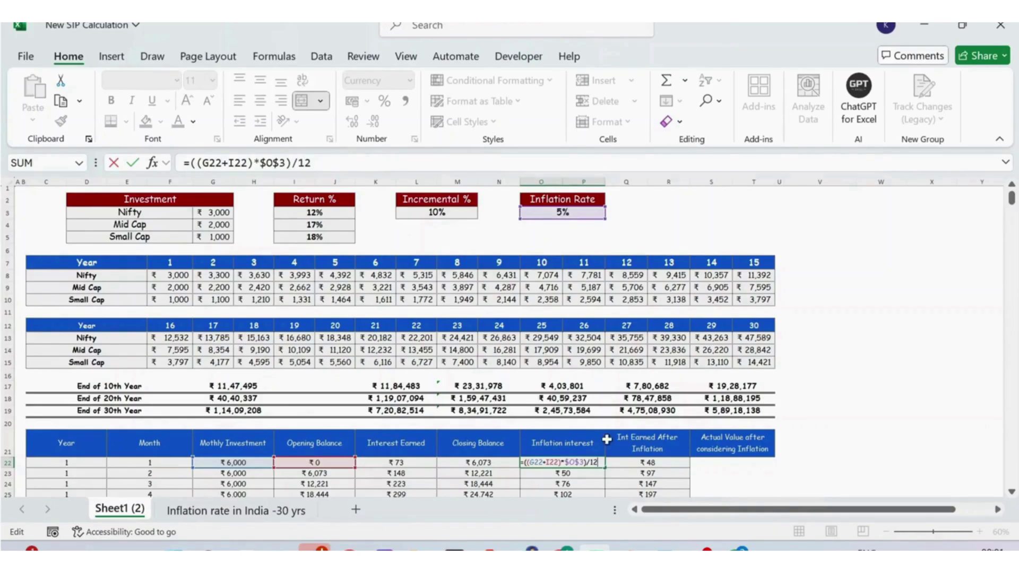
{"action": "key", "text": "ctrl+Return"}
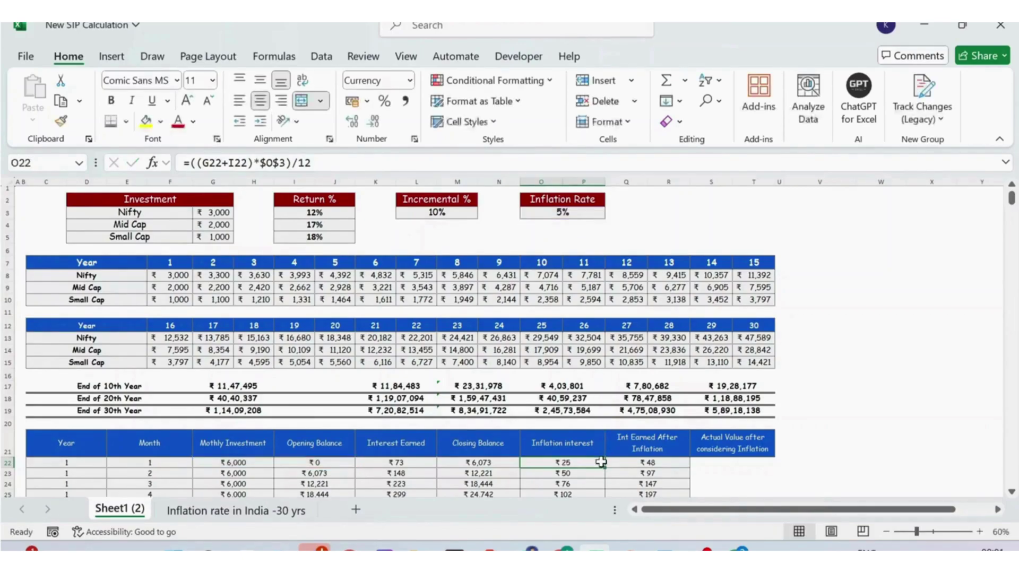
{"action": "left_click", "coordinate": [557, 201]}
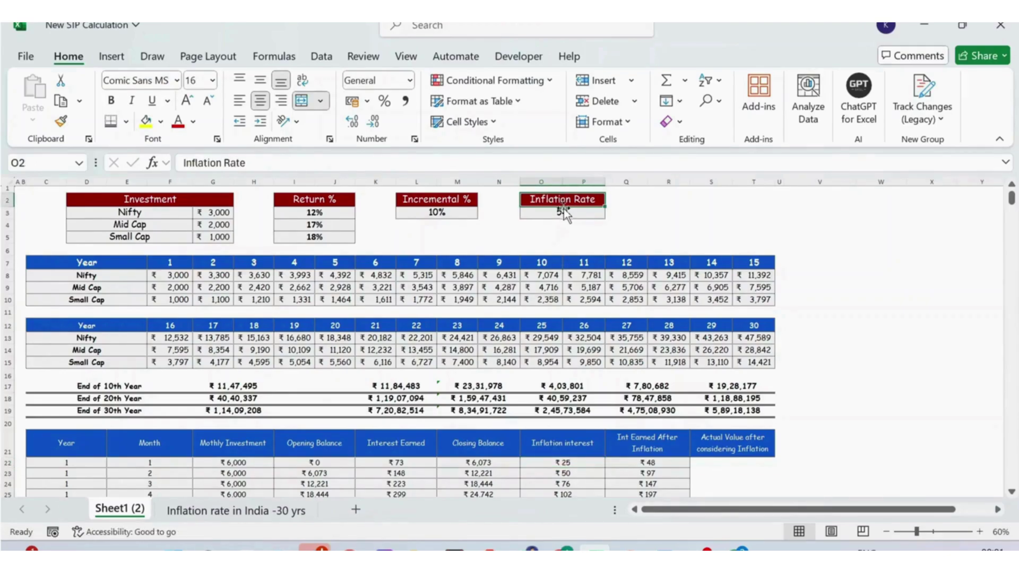
{"action": "left_click", "coordinate": [563, 212]}
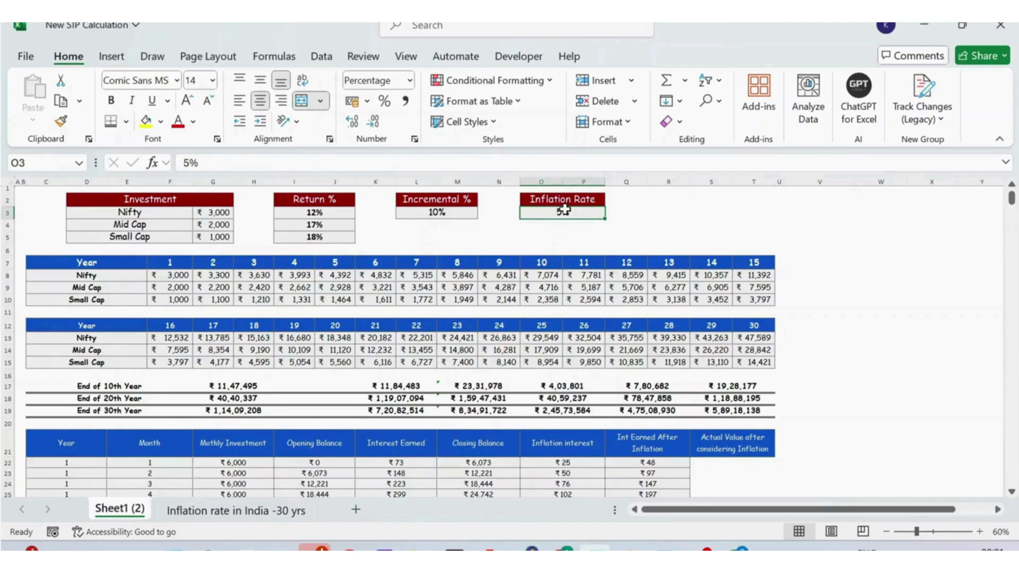
- Review the historical rates on the "Inflation rate in India -30 yrs" sheet and select all rates from 2023 to 1994 to check their average
{"action": "left_click", "coordinate": [212, 511]}
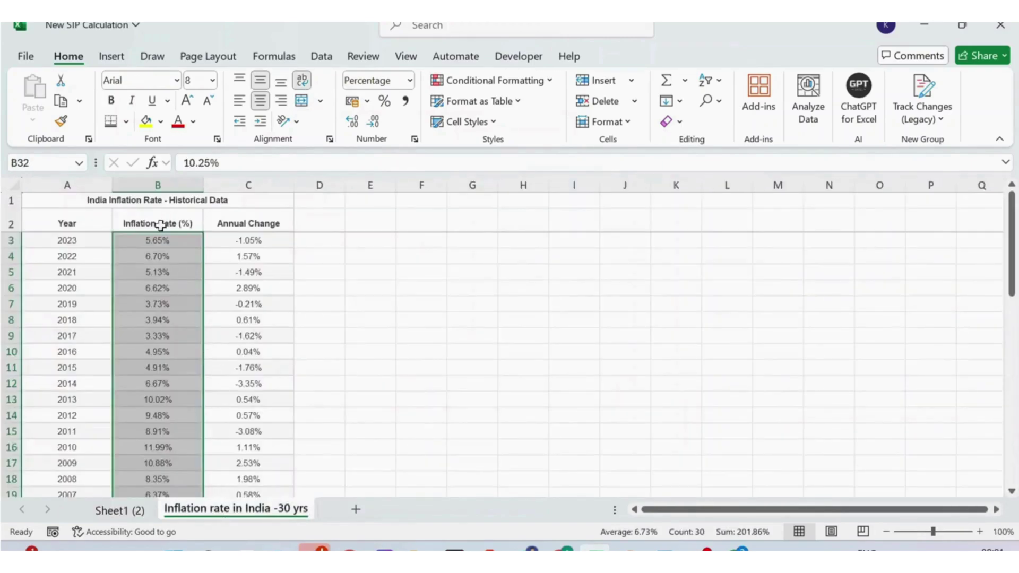
{"action": "left_click", "coordinate": [153, 242]}
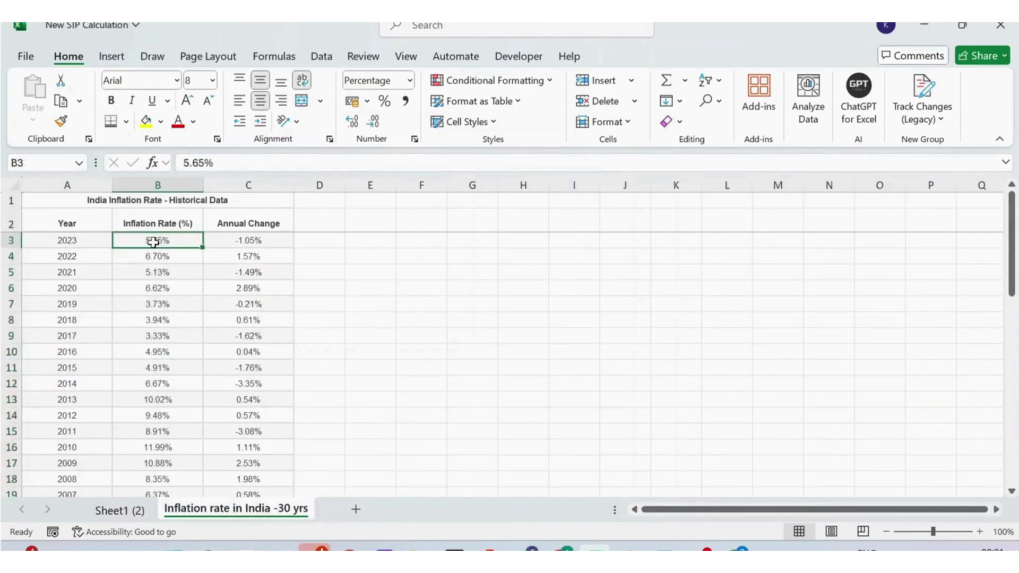
{"action": "key", "text": "Up"}
{"action": "key", "text": "Down"}
{"action": "key", "text": "Down"}
{"action": "key", "text": "ctrl+Down"}
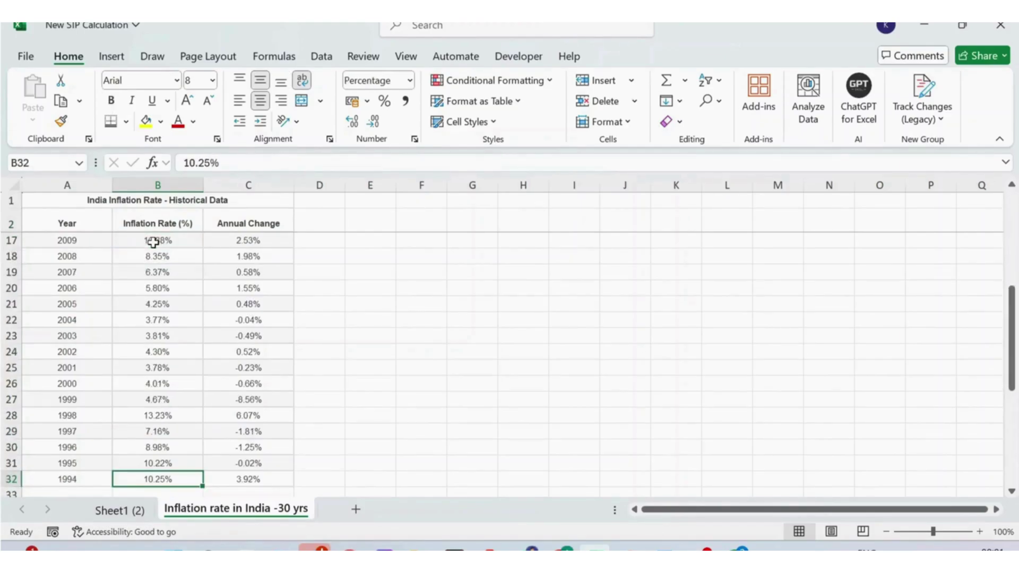
{"action": "key", "text": "ctrl+Up"}
{"action": "key", "text": "Down"}
{"action": "key", "text": "ctrl+shift+Down"}
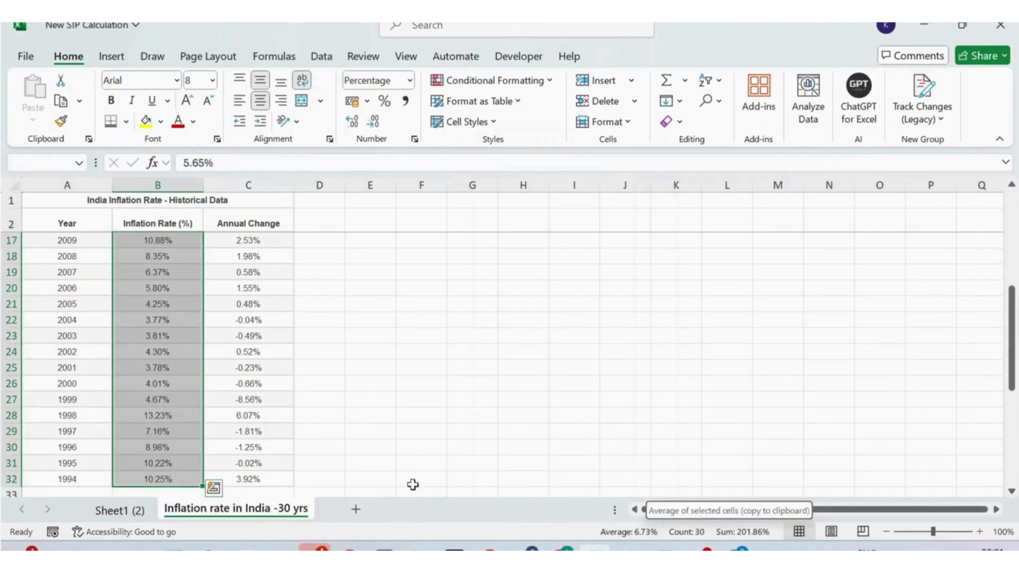
- Set the Inflation Rate on Sheet1 (2) to 6.73%
{"action": "left_click", "coordinate": [119, 510]}
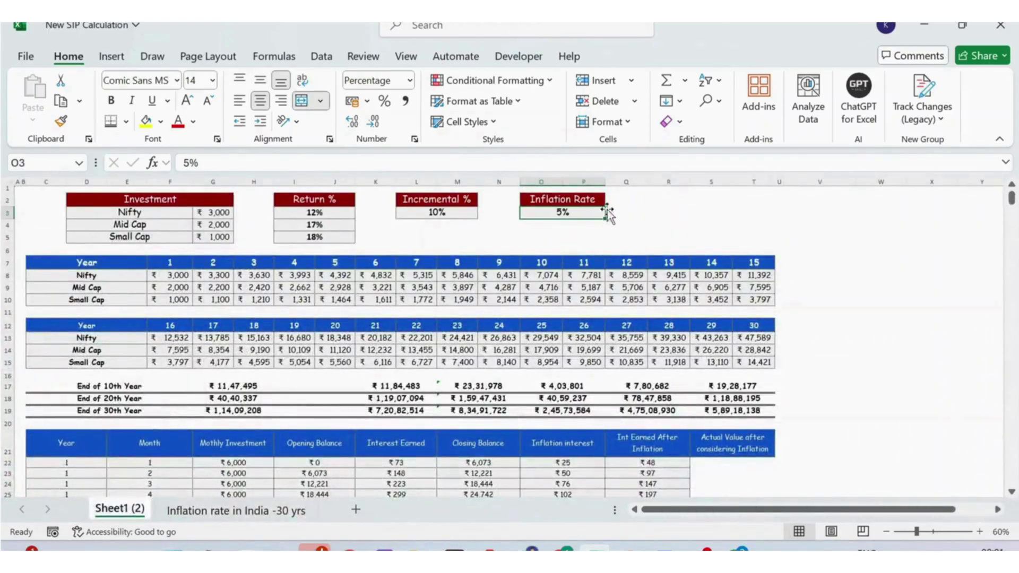
{"action": "type", "text": "6."}
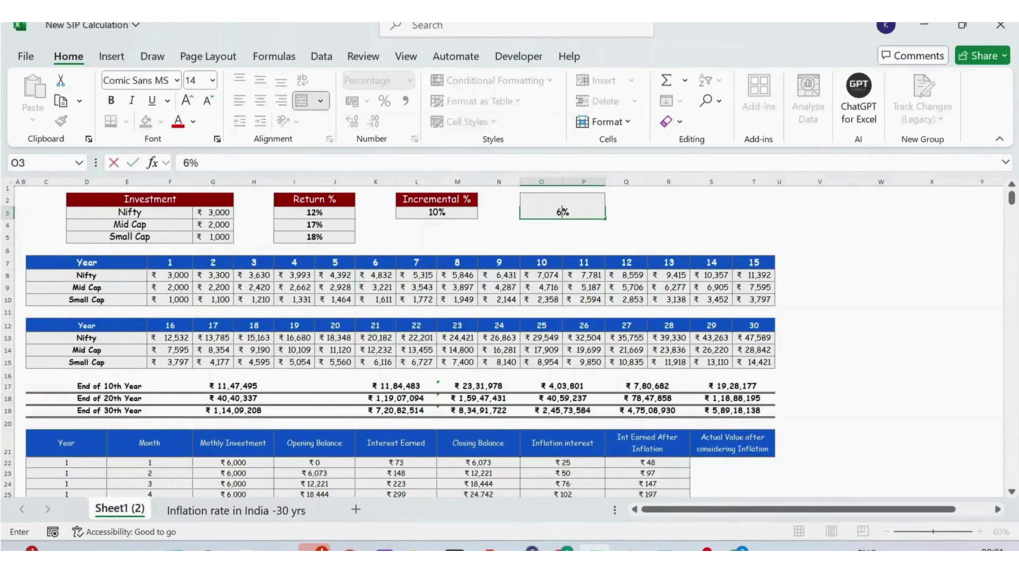
{"action": "type", "text": "73"}
{"action": "key", "text": "Return"}
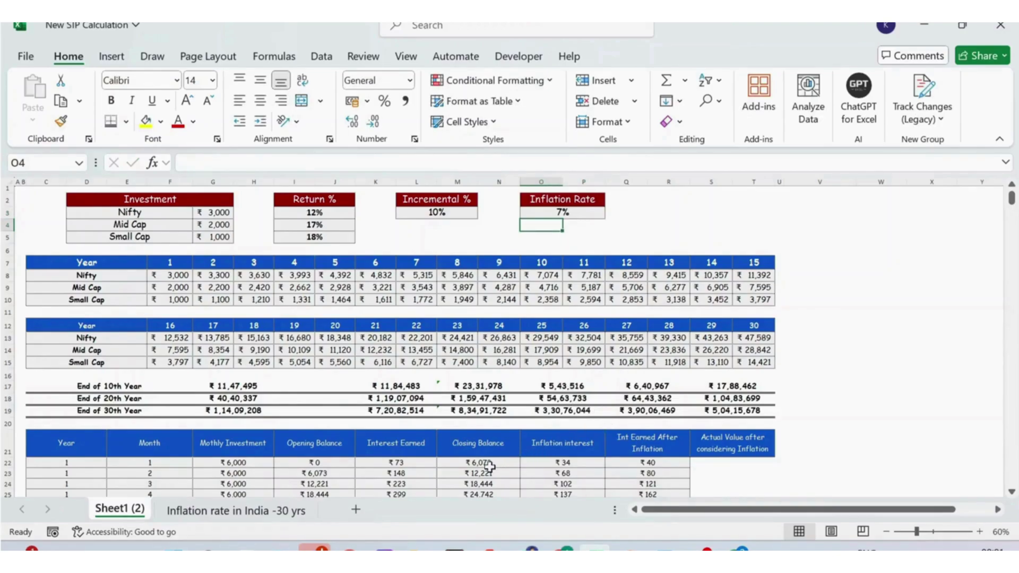
- Inspect the month 1 Int Earned After Inflation formula and its references to the interest earned and inflation interest
{"action": "left_click", "coordinate": [564, 462]}
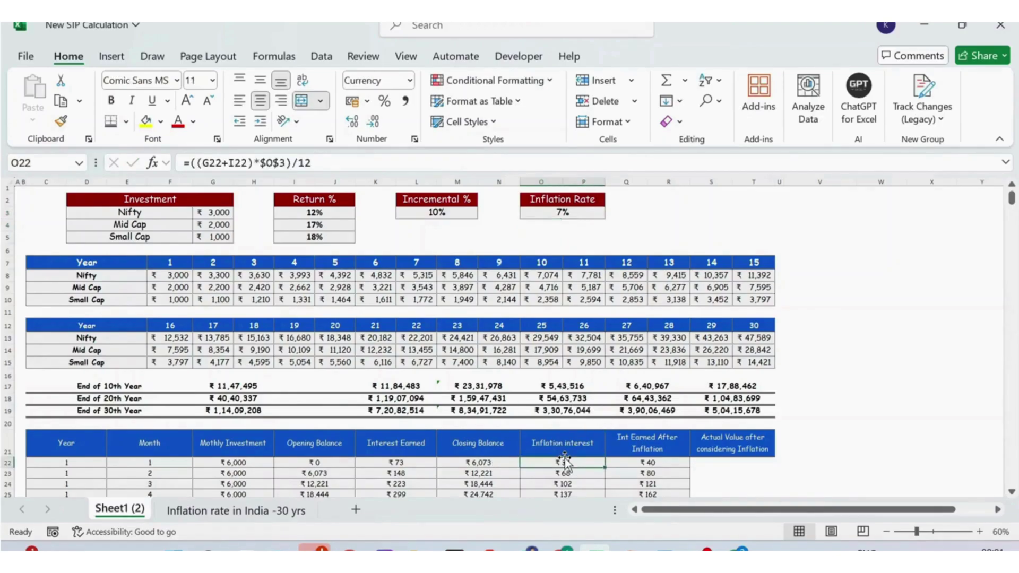
{"action": "left_click", "coordinate": [653, 464]}
{"action": "double_click", "coordinate": [649, 463]}
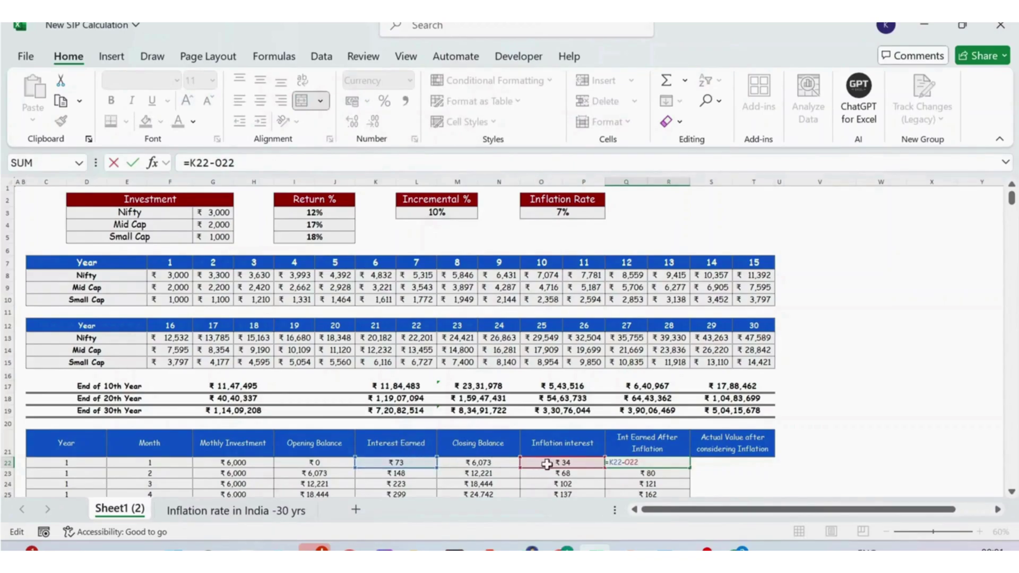
{"action": "key", "text": "ctrl+Return"}
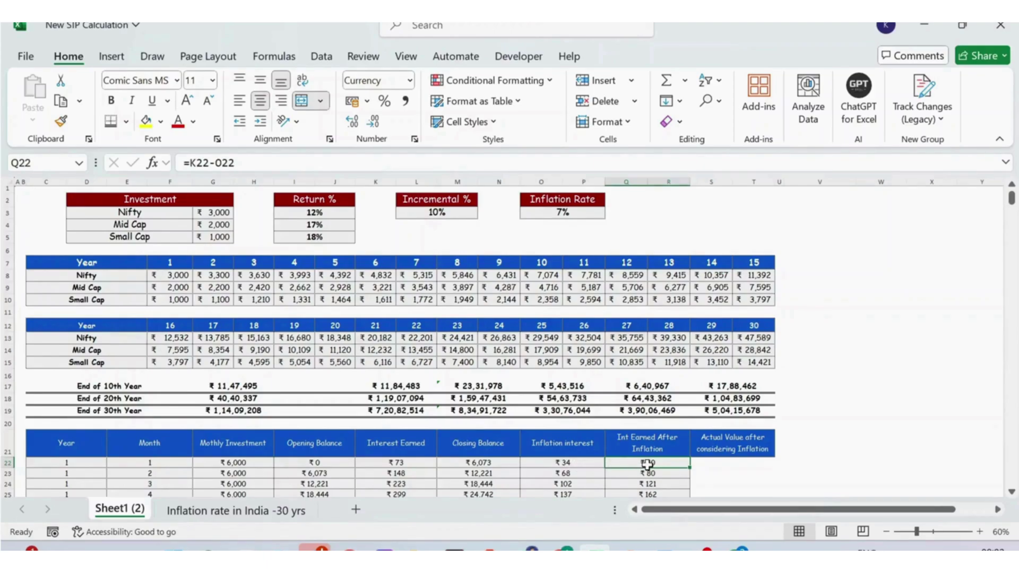
- Review the Int Earned After Inflation column down to month 360 and return to the summary rows above the table
{"action": "key", "text": "Down"}
{"action": "key", "text": "Down"}
{"action": "key", "text": "ctrl+Down"}
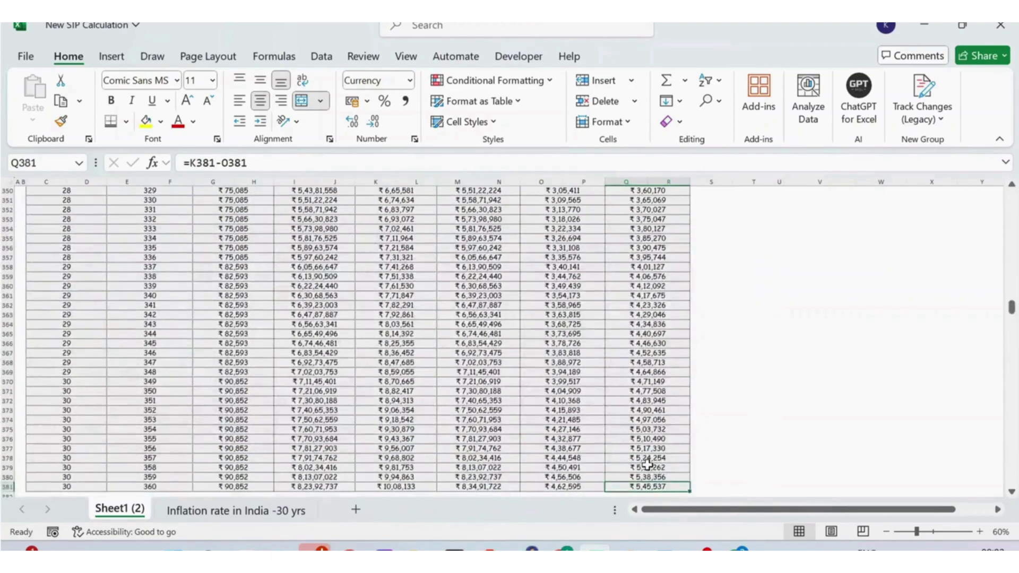
{"action": "key", "text": "ctrl+Up"}
{"action": "key", "text": "Up"}
{"action": "key", "text": "Up"}
{"action": "key", "text": "Up"}
{"action": "key", "text": "Up"}
{"action": "key", "text": "Up"}
{"action": "key", "text": "Up"}
{"action": "key", "text": "Up"}
{"action": "key", "text": "Up"}
{"action": "key", "text": "Up"}
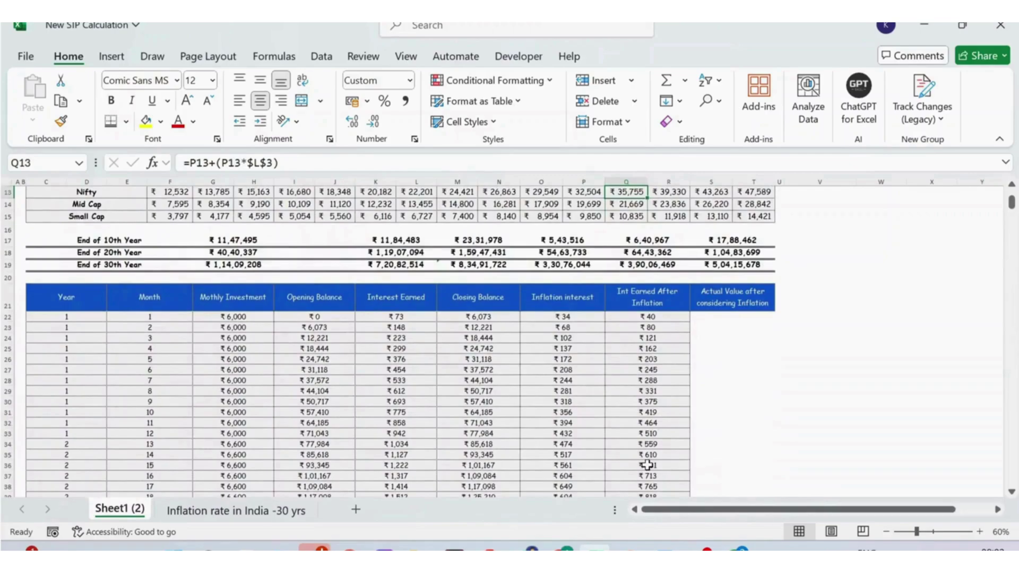
- Inspect the End of 10th Year investment SUM formula and trace its range down to month 120
{"action": "left_click", "coordinate": [227, 238]}
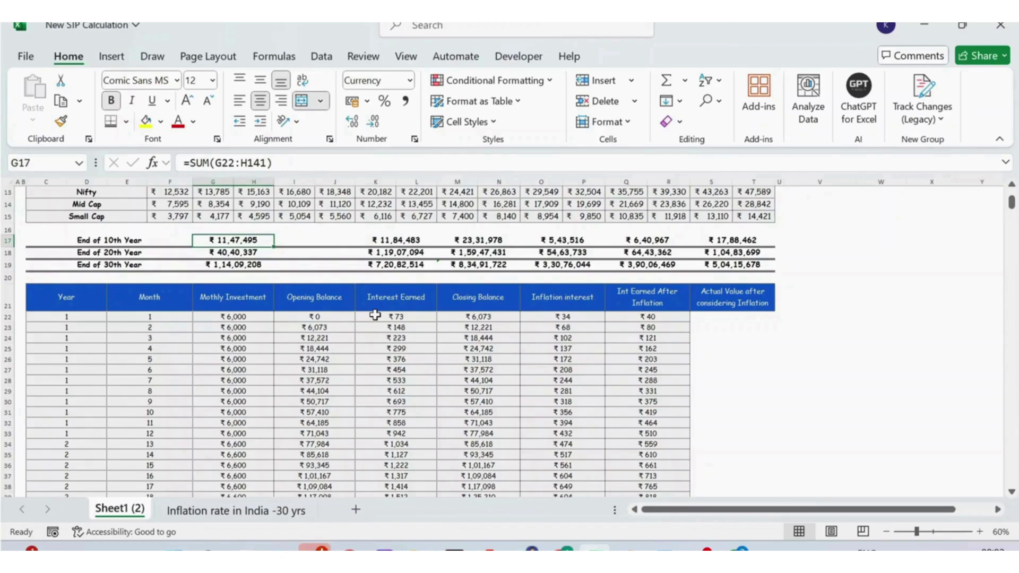
{"action": "key", "text": "F2"}
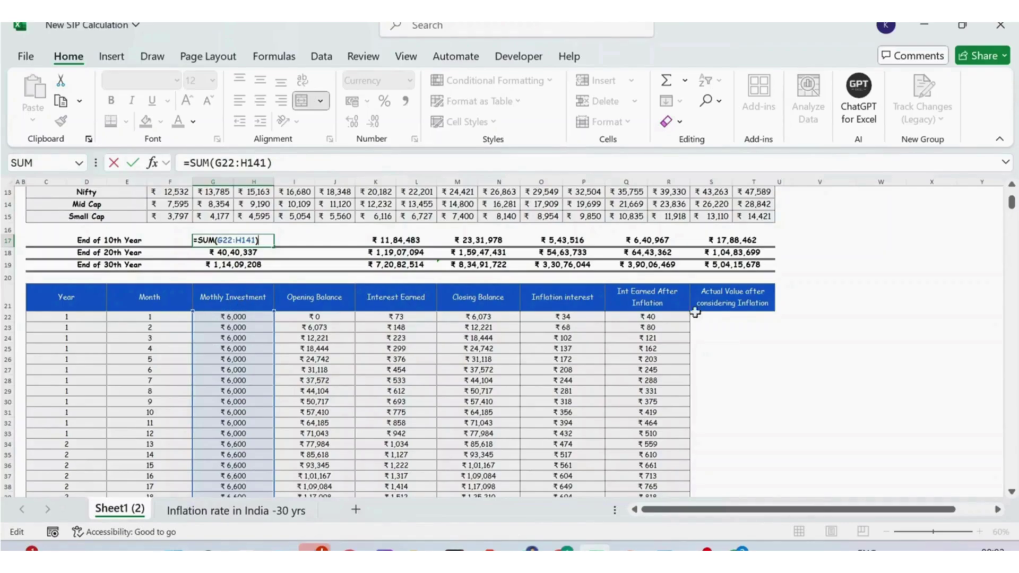
{"action": "scroll", "coordinate": [263, 425], "scroll_direction": "down", "scroll_amount": 20}
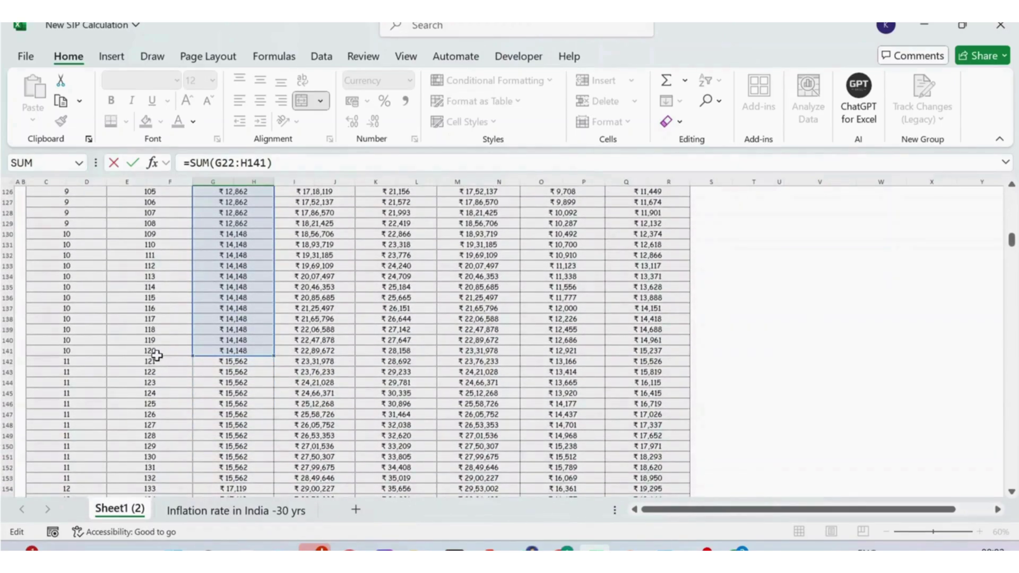
{"action": "key", "text": "ctrl+Return"}
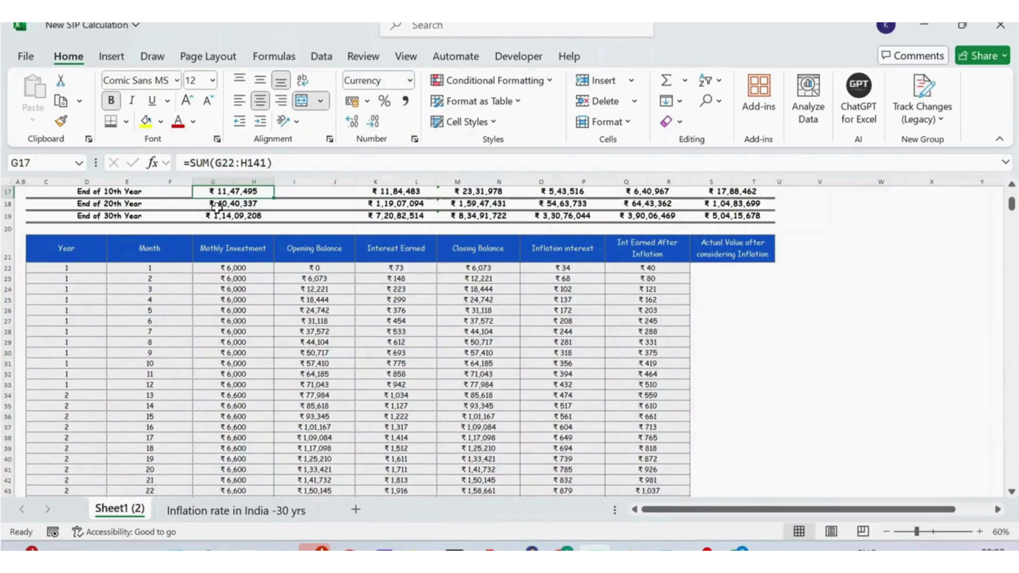
- Inspect the End of 20th Year investment SUM formula and trace its range down the Monthly Investment column
{"action": "left_click", "coordinate": [218, 205]}
{"action": "double_click", "coordinate": [217, 205]}
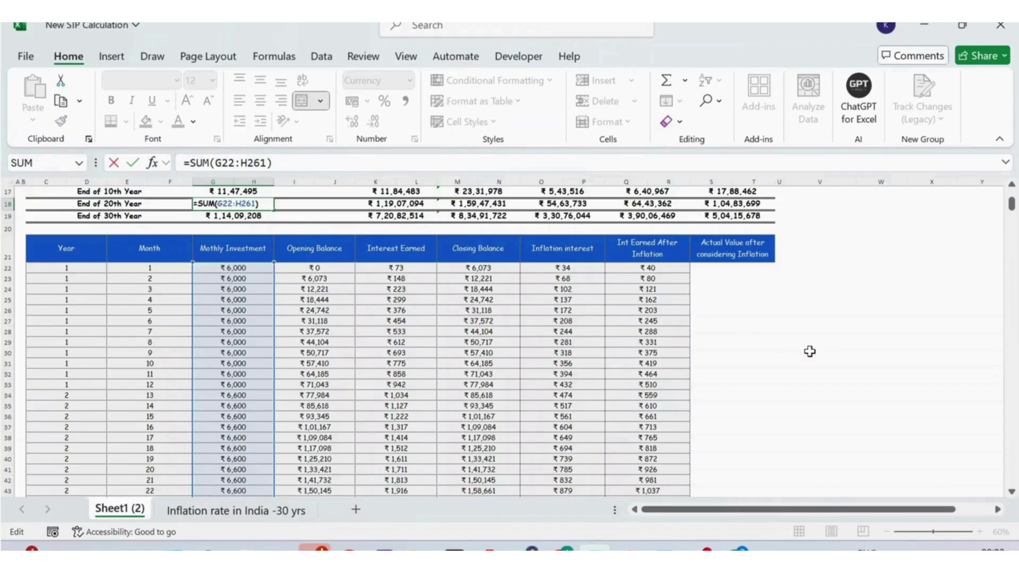
{"action": "scroll", "coordinate": [1016, 398], "scroll_direction": "down", "scroll_amount": 20}
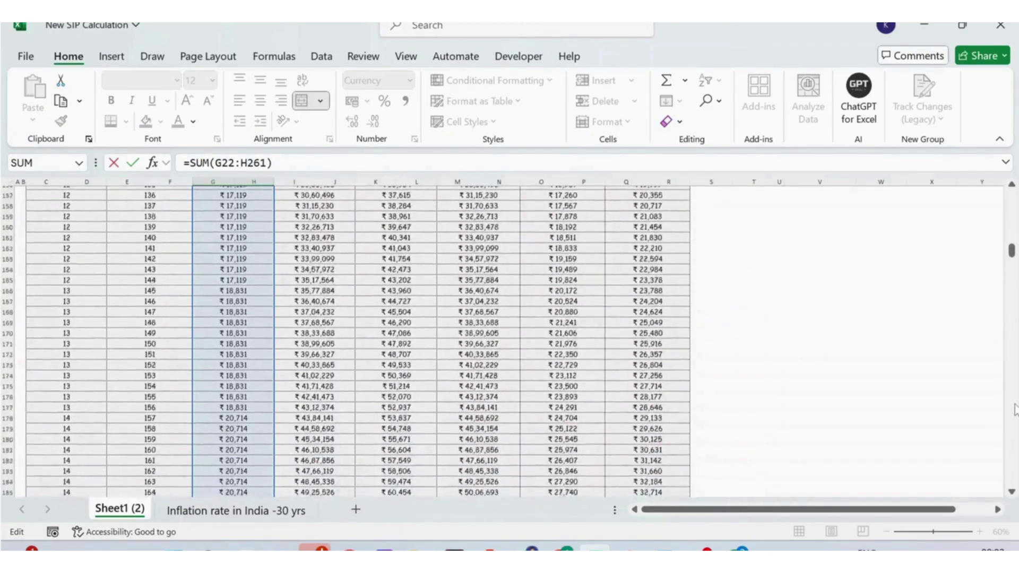
{"action": "scroll", "coordinate": [1016, 409], "scroll_direction": "down", "scroll_amount": 3}
{"action": "key", "text": "Escape"}
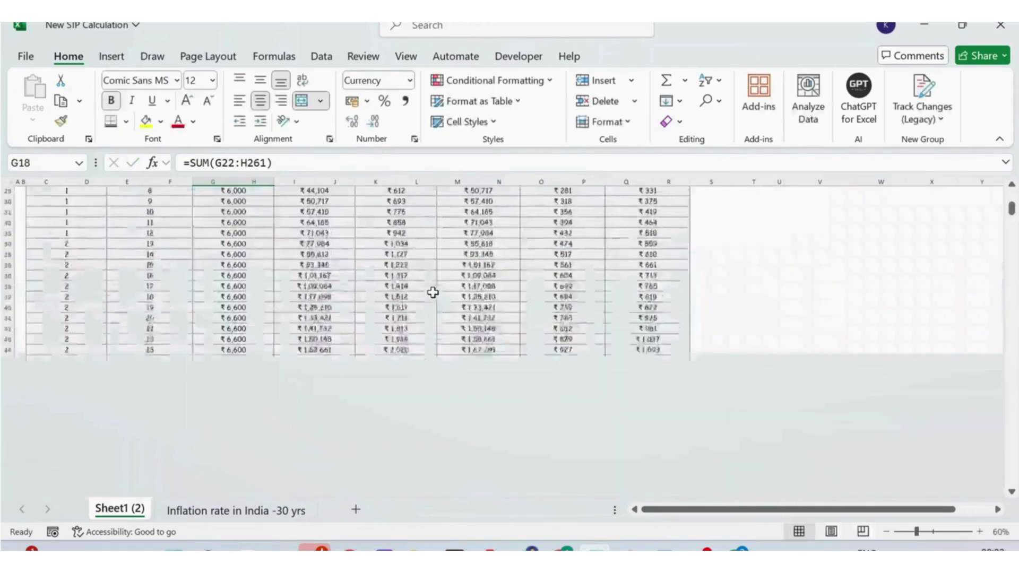
- Return to the summary rows and inspect the End of 30th Year investment SUM formula
{"action": "key", "text": "Up"}
{"action": "key", "text": "Up"}
{"action": "key", "text": "Up"}
{"action": "key", "text": "Up"}
{"action": "key", "text": "Up"}
{"action": "key", "text": "Up"}
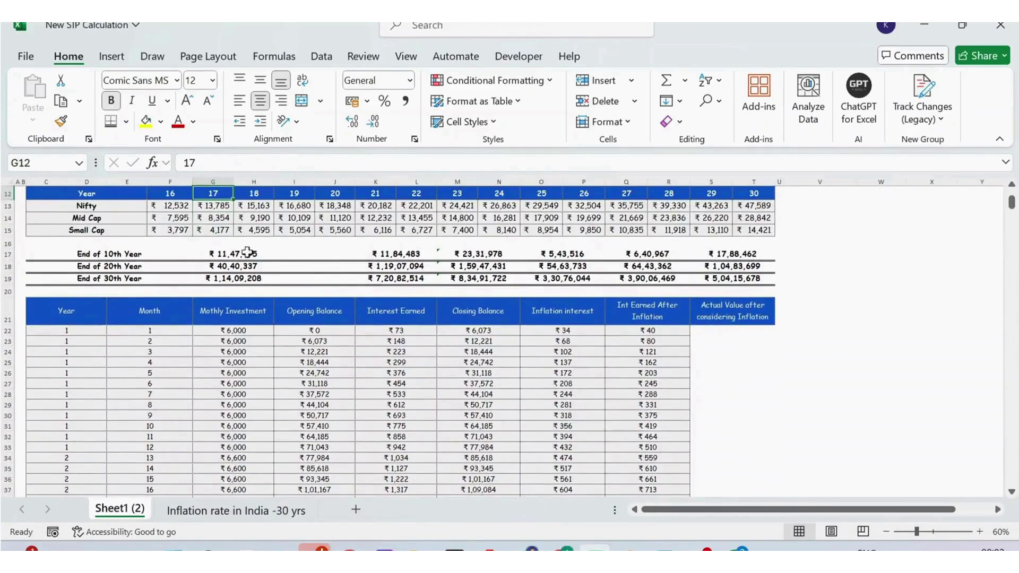
{"action": "left_click", "coordinate": [228, 281]}
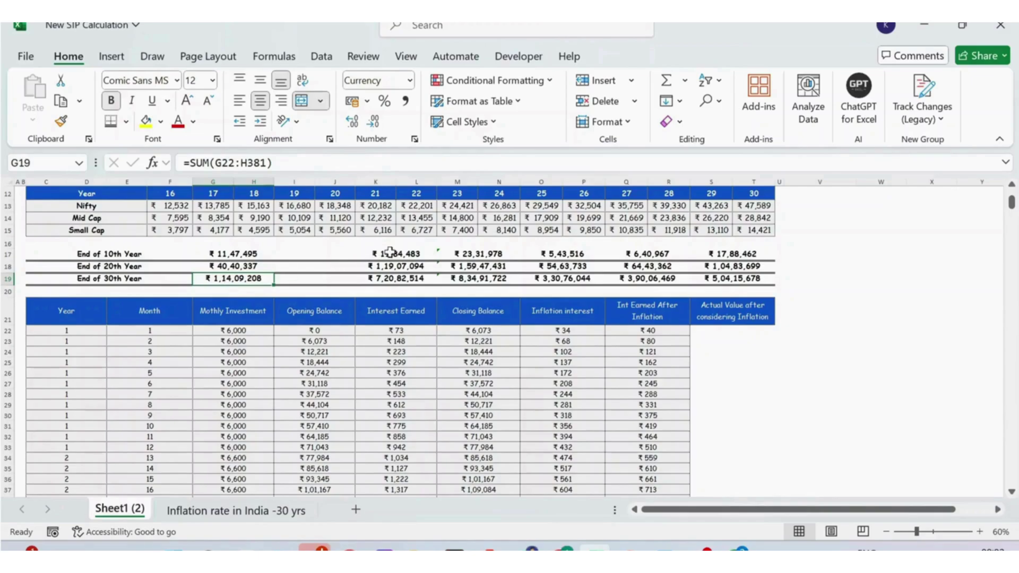
- Inspect the End of 10th Year Interest Earned SUM formula and its range in the Interest Earned column
{"action": "left_click", "coordinate": [262, 313]}
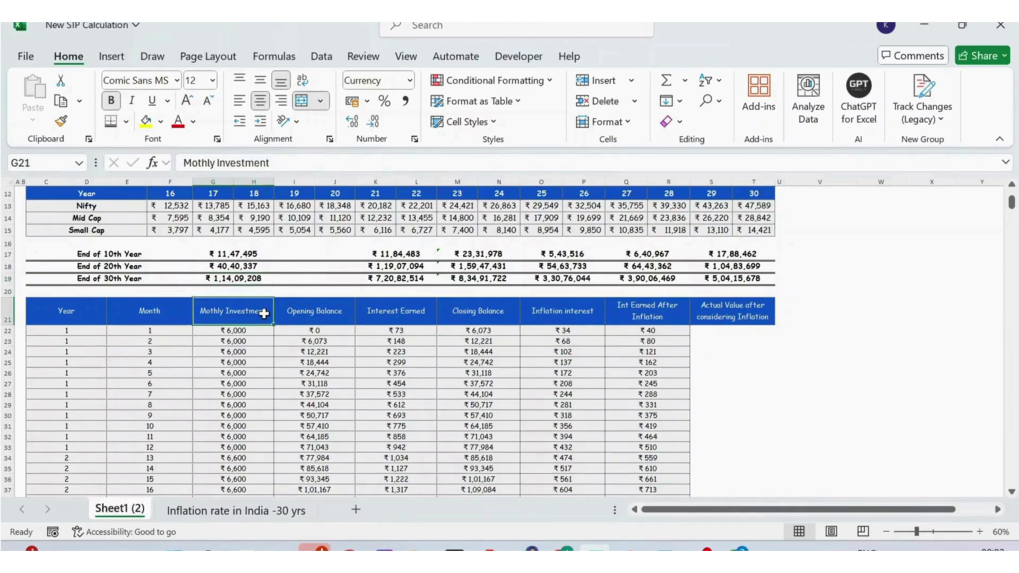
{"action": "left_click", "coordinate": [403, 313]}
{"action": "left_click", "coordinate": [398, 253]}
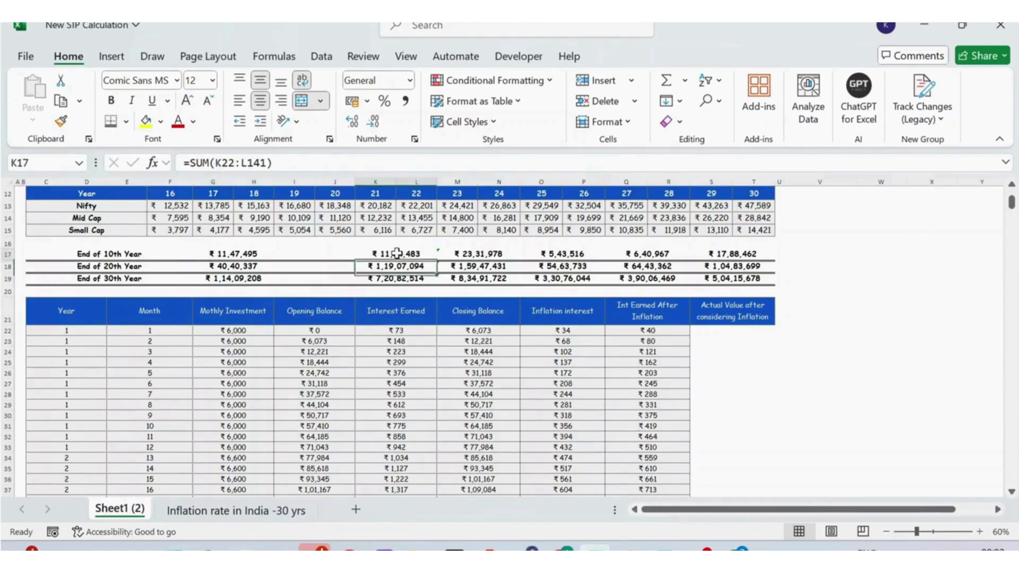
{"action": "double_click", "coordinate": [397, 253]}
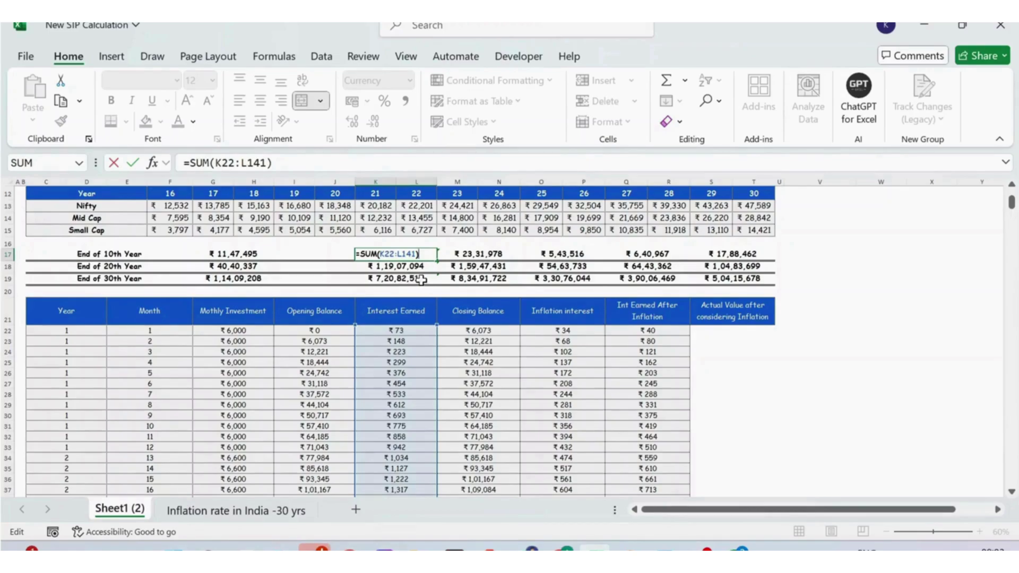
{"action": "key", "text": "ctrl+Return"}
- Inspect the End of 10th Year Closing Balance formula and trace its reference to the month 120 closing balance
{"action": "left_click", "coordinate": [493, 253]}
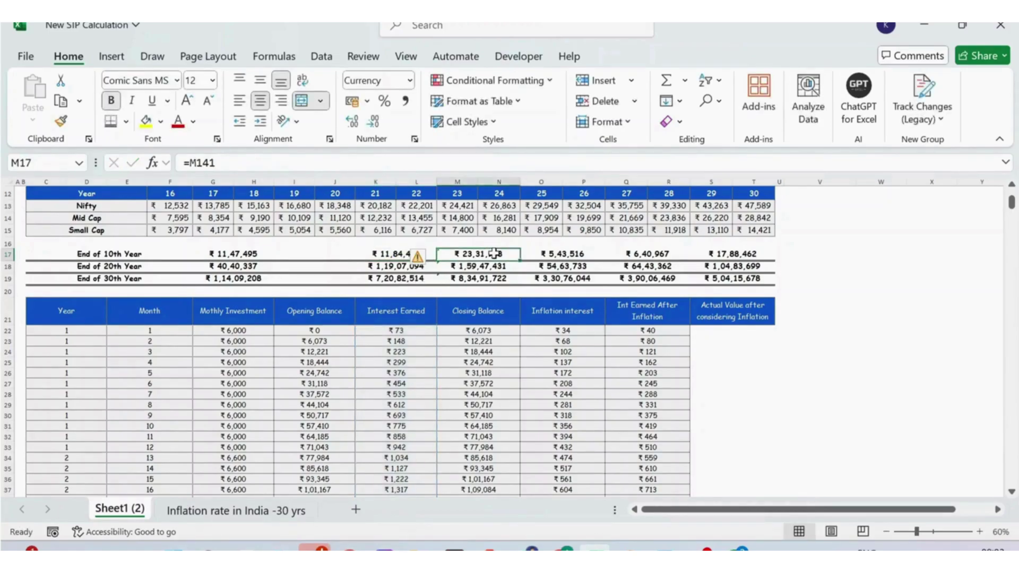
{"action": "double_click", "coordinate": [493, 253]}
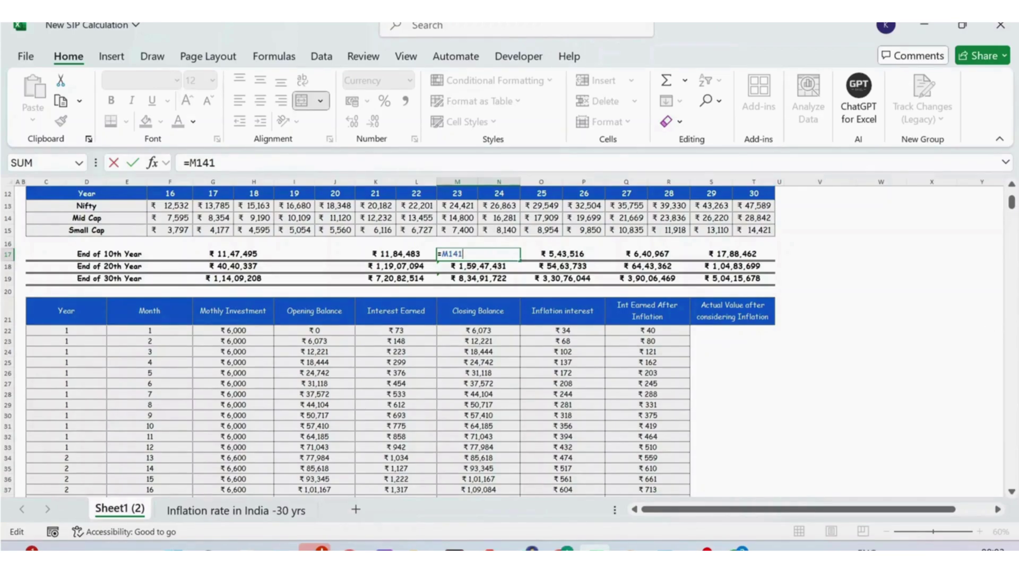
{"action": "scroll", "coordinate": [1012, 356], "scroll_direction": "down", "scroll_amount": 16}
{"action": "scroll", "coordinate": [1012, 355], "scroll_direction": "down", "scroll_amount": 20}
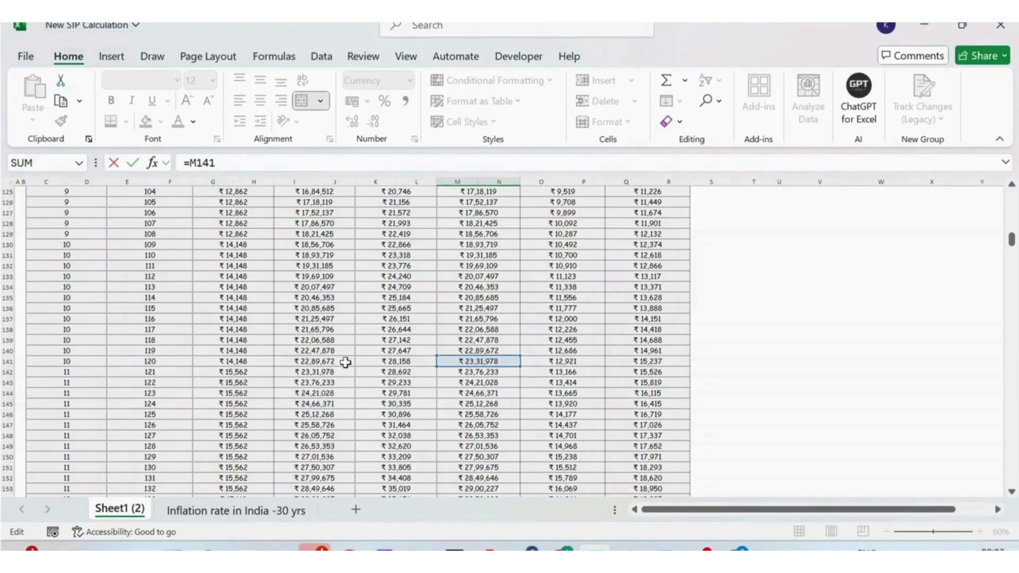
{"action": "key", "text": "Return"}
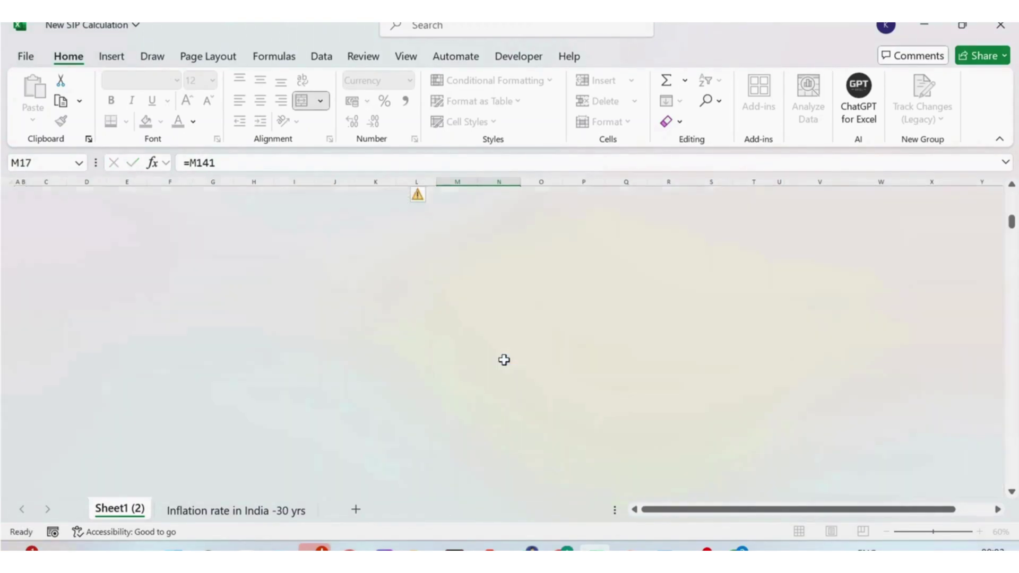
- Return to the summary rows and inspect the End of 20th Year Closing Balance formula
{"action": "key", "text": "Up"}
{"action": "key", "text": "Up"}
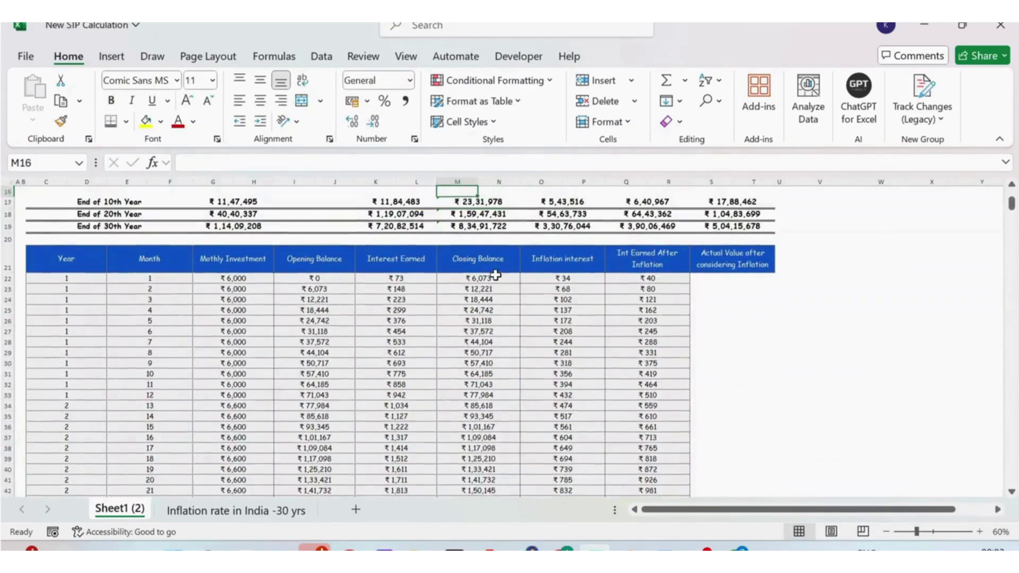
{"action": "key", "text": "Down"}
{"action": "key", "text": "Down"}
{"action": "key", "text": "Down"}
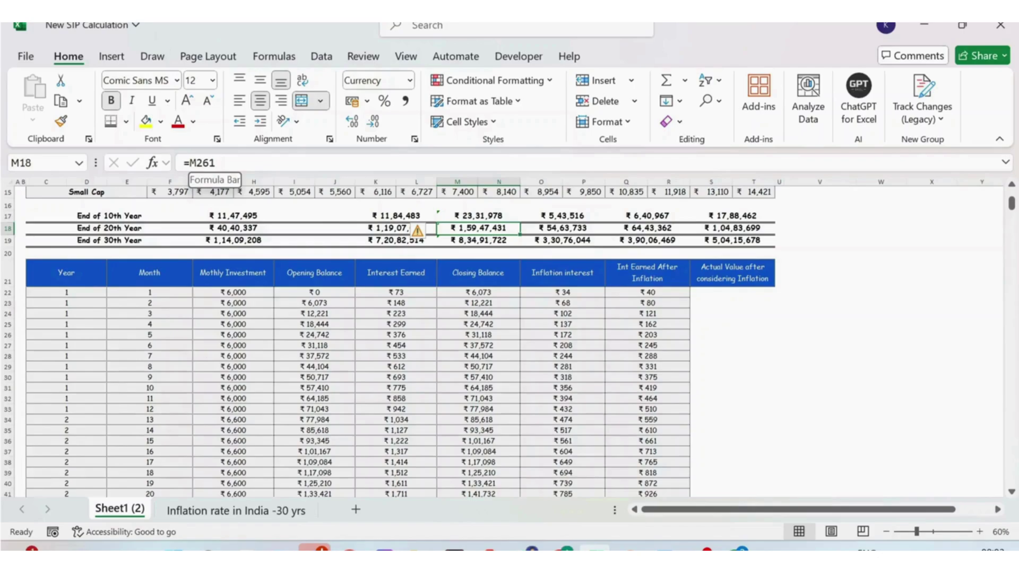
- Inspect the Inflation interest SUM formulas for the End of 10th, 20th and 30th Year, showing the 10th-year formula's range in the column
{"action": "key", "text": "Up"}
{"action": "key", "text": "Up"}
{"action": "key", "text": "Up"}
{"action": "key", "text": "Up"}
{"action": "key", "text": "Up"}
{"action": "key", "text": "Up"}
{"action": "key", "text": "Up"}
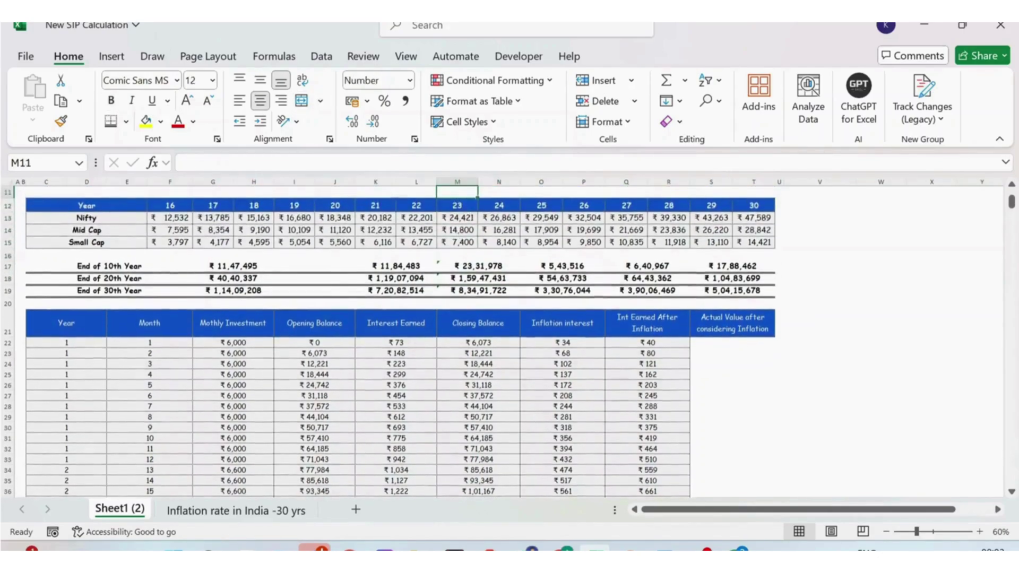
{"action": "key", "text": "Up"}
{"action": "key", "text": "Up"}
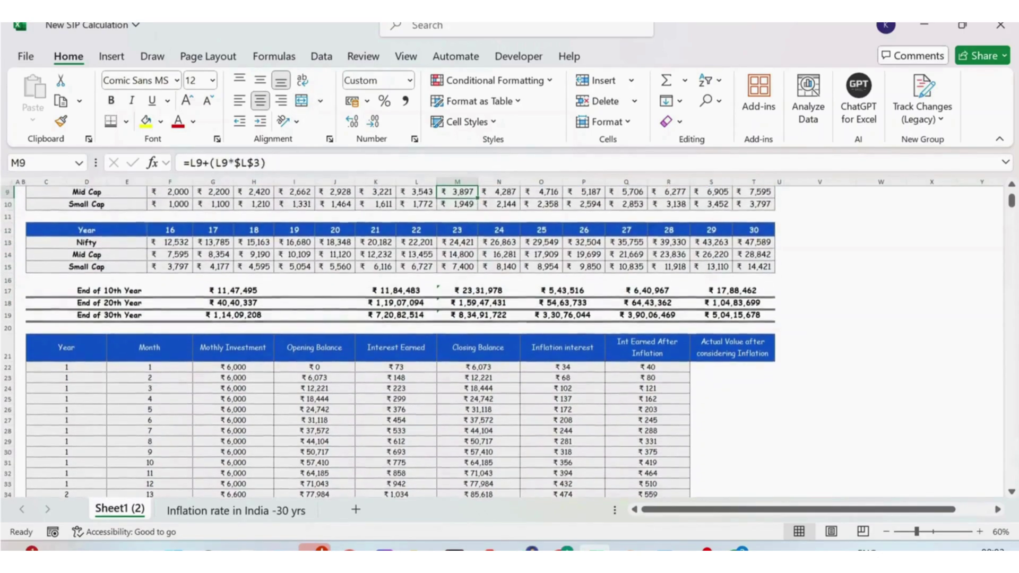
{"action": "left_click", "coordinate": [561, 291]}
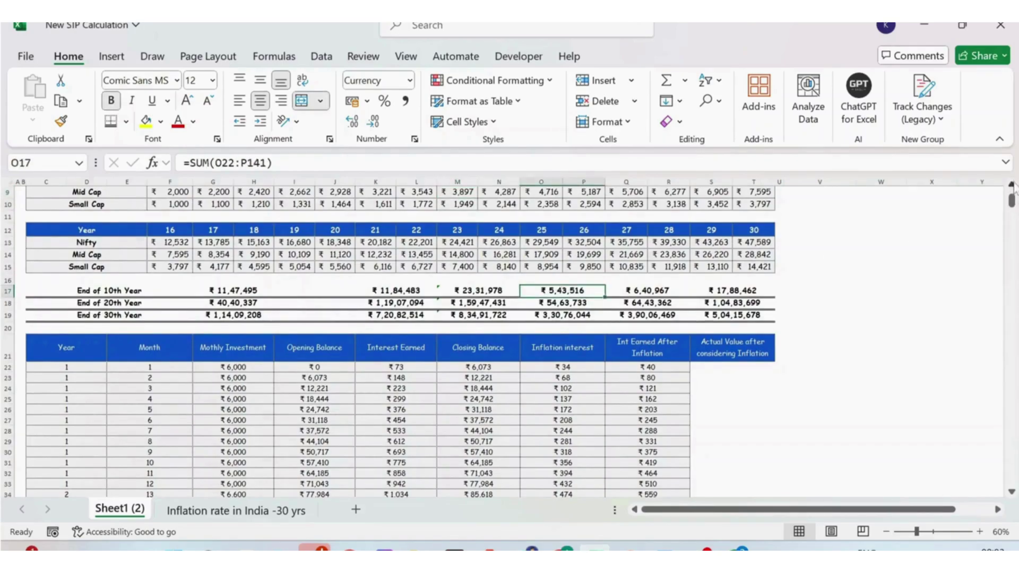
{"action": "scroll", "coordinate": [1012, 194], "scroll_direction": "up", "scroll_amount": 3}
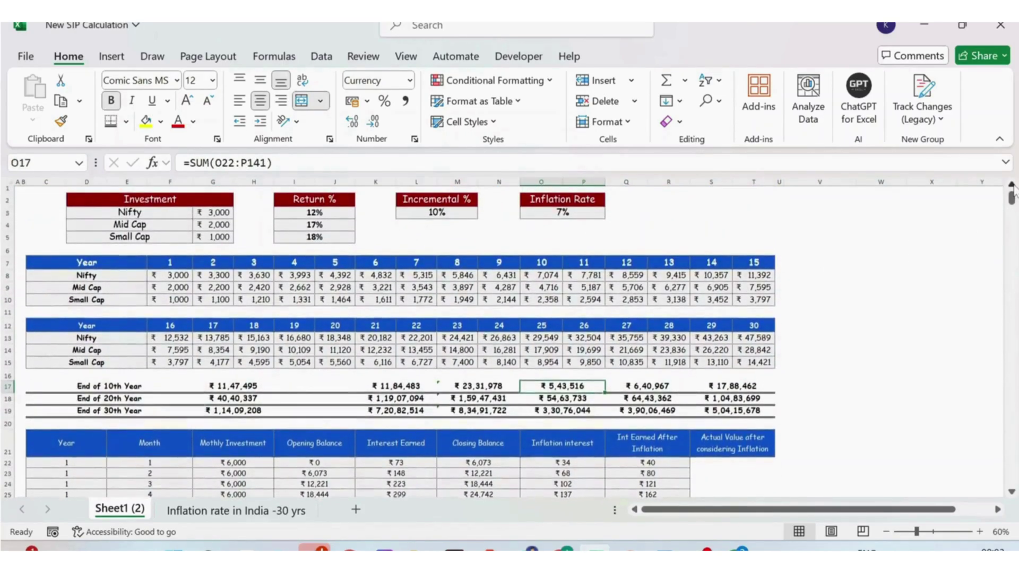
{"action": "key", "text": "F2"}
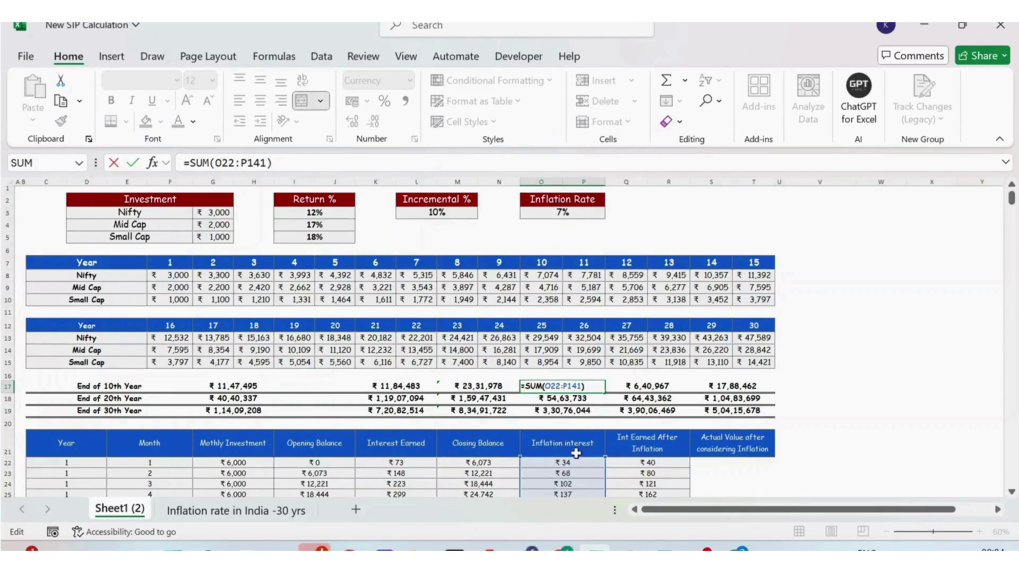
{"action": "left_click", "coordinate": [556, 399]}
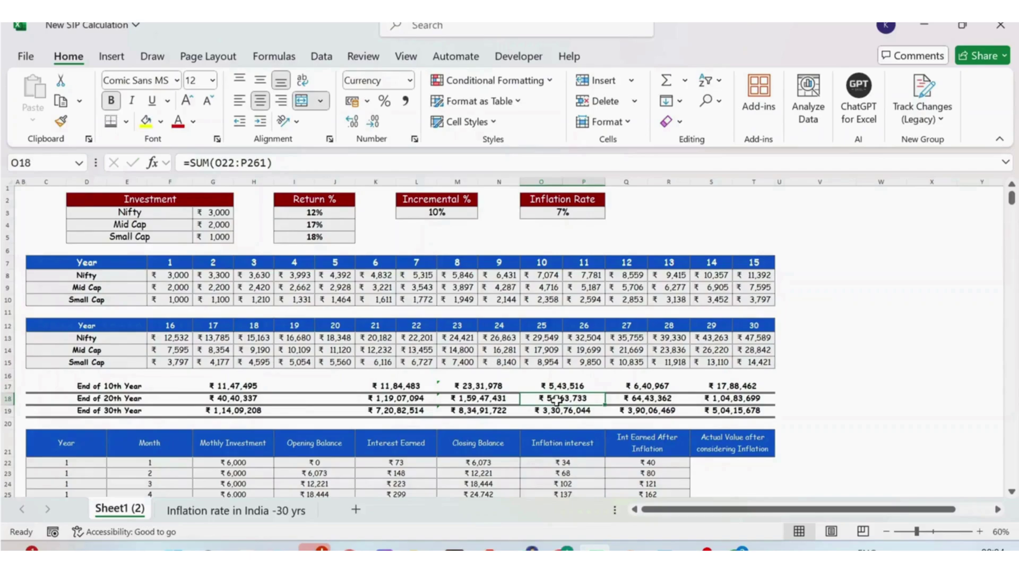
{"action": "left_click", "coordinate": [559, 411]}
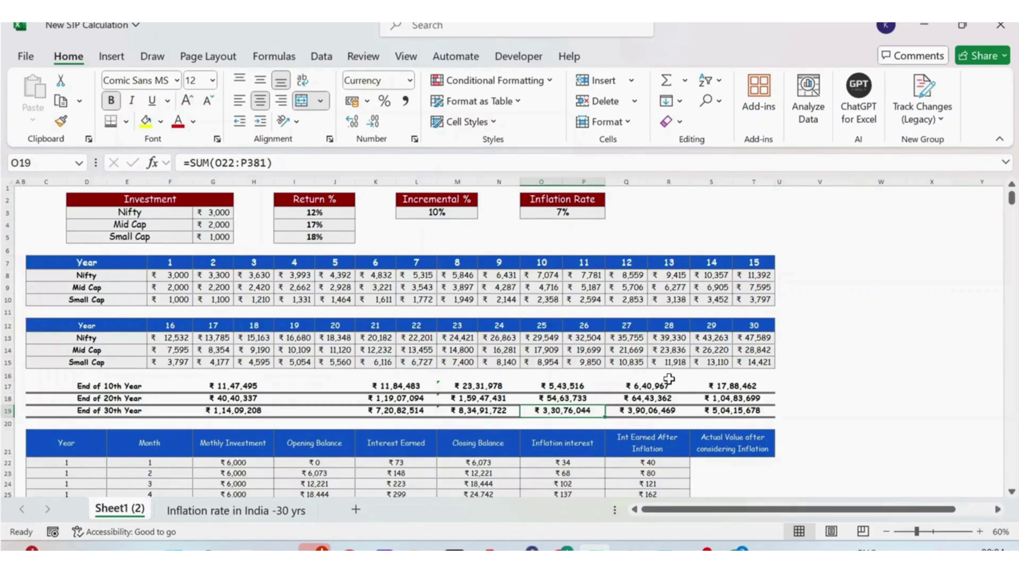
- Inspect the End of 10th Year Int Earned After Inflation SUM formula and its range in that column
{"action": "left_click", "coordinate": [642, 385]}
{"action": "double_click", "coordinate": [645, 386]}
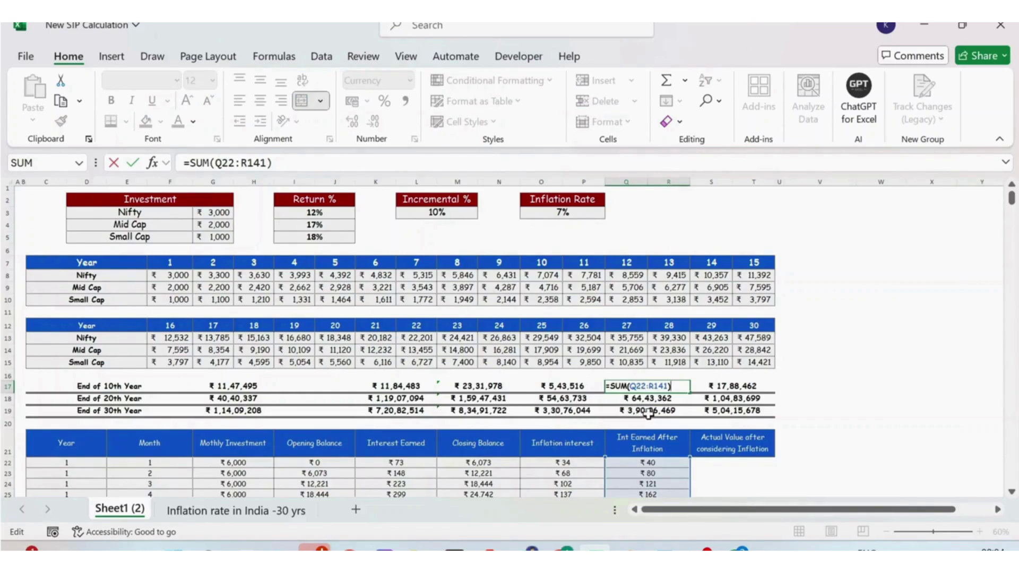
{"action": "key", "text": "Escape"}
- Inspect the End of 10th Year Actual Value after considering Inflation formula and the summary cells it references
{"action": "left_click", "coordinate": [728, 386]}
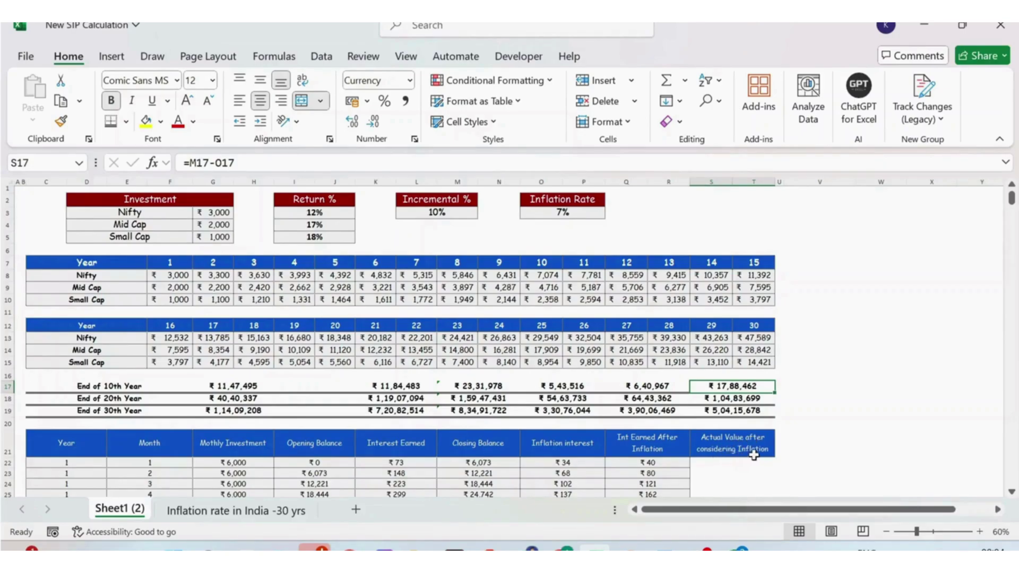
{"action": "key", "text": "F2"}
{"action": "key", "text": "F2"}
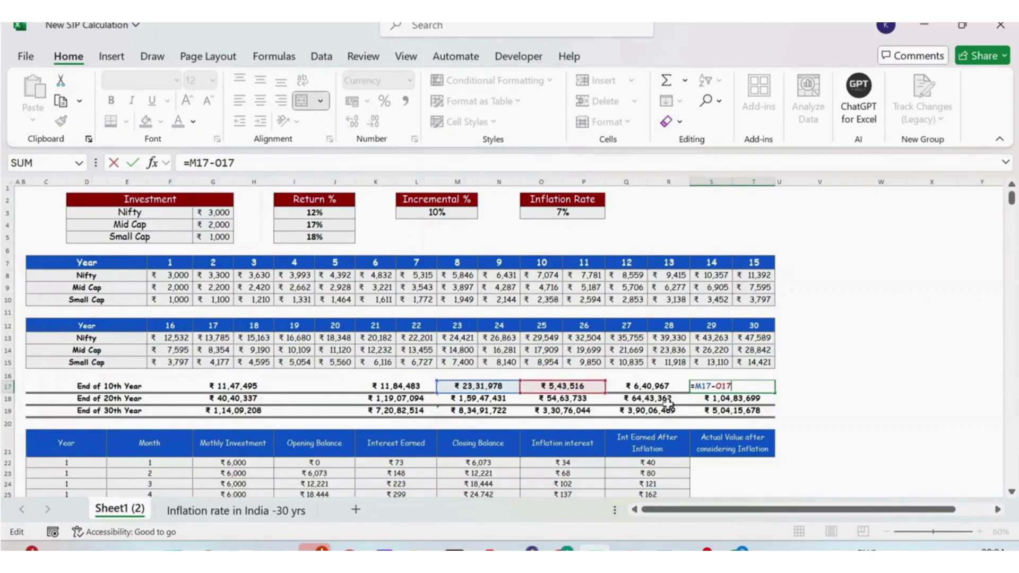
{"action": "key", "text": "ctrl+Return"}
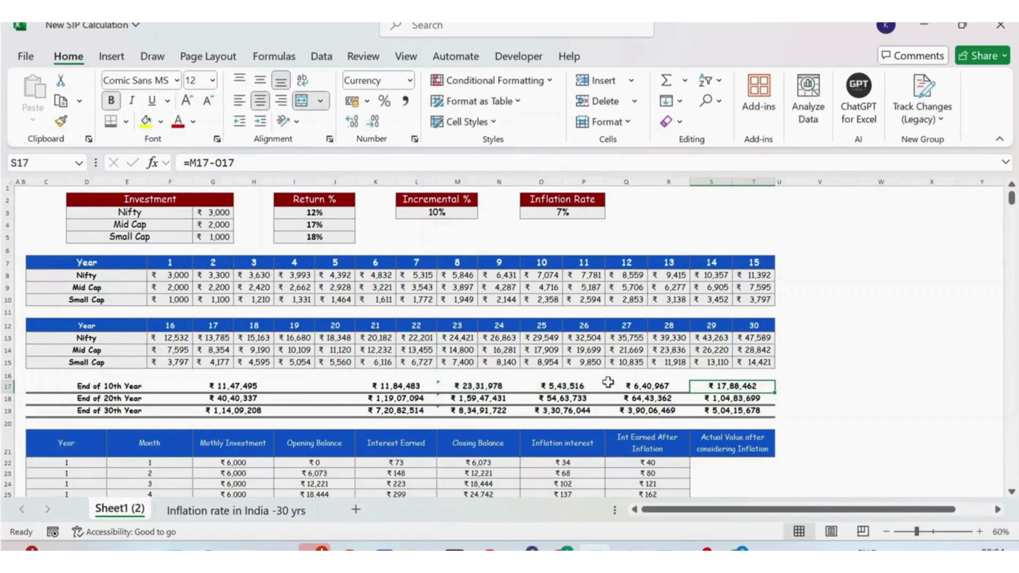
- Inspect the End of 30th Year Closing Balance reference and the Actual Value after considering Inflation formula, =M19-O19, with its referenced cells
{"action": "left_click", "coordinate": [481, 407]}
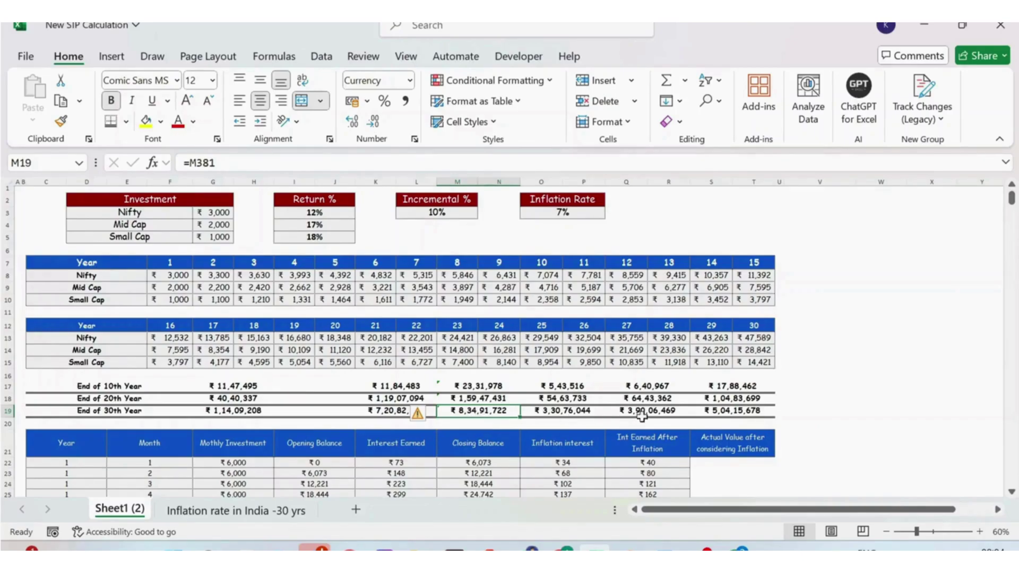
{"action": "left_click", "coordinate": [717, 409]}
{"action": "type", "text": "=M19-O19"}
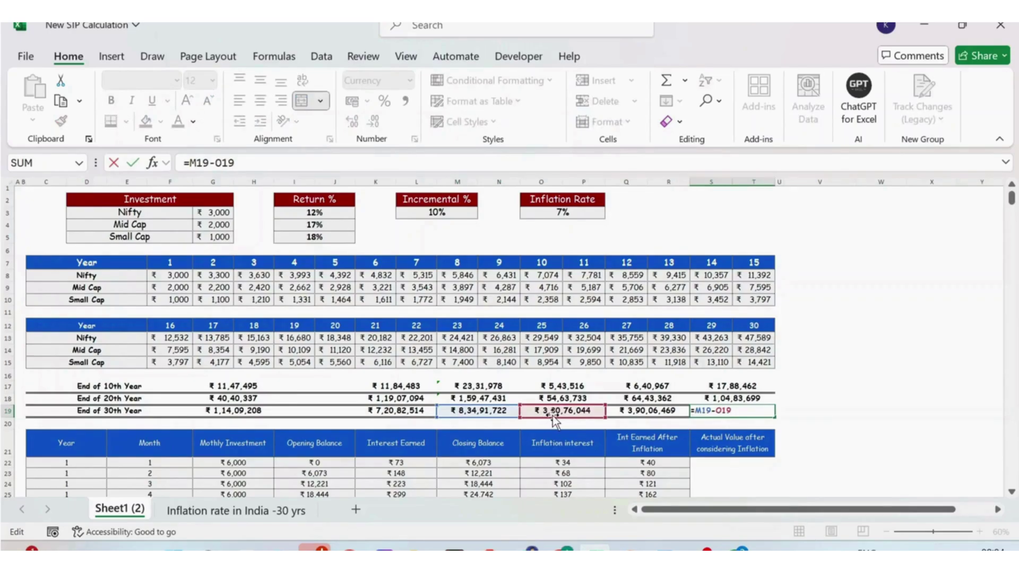
{"action": "key", "text": "ctrl+Return"}
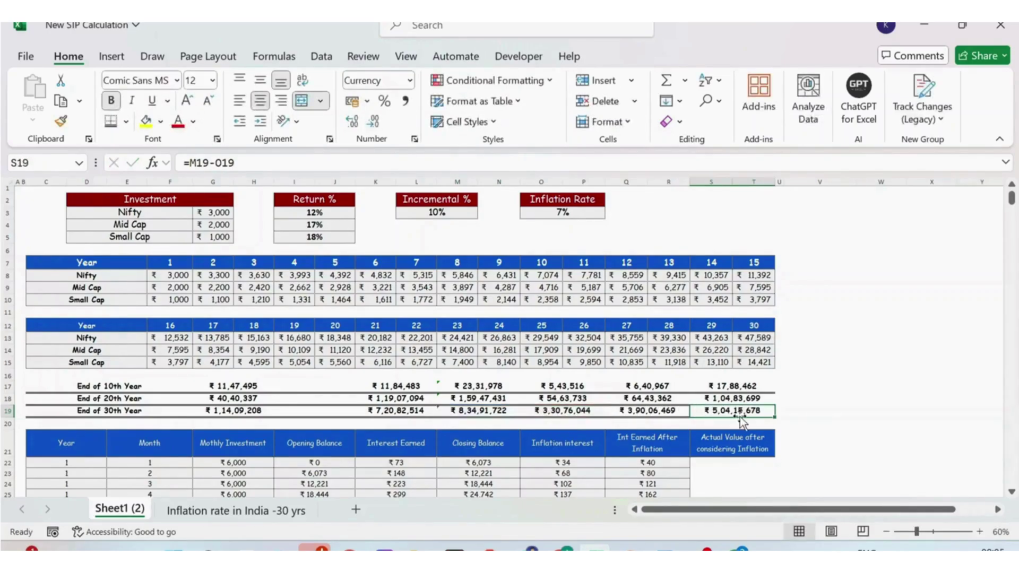